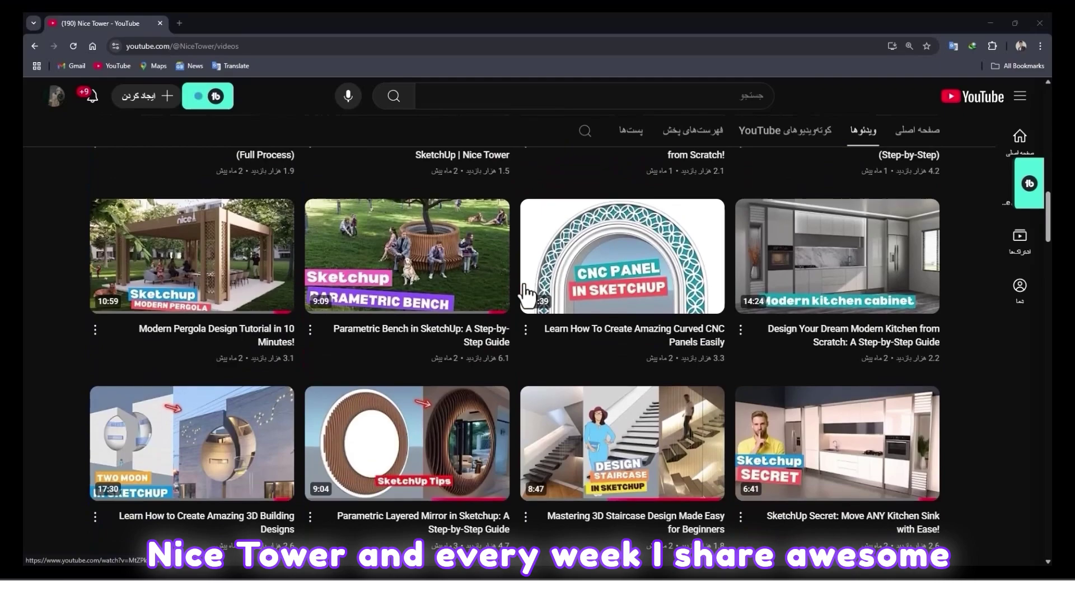
Step: Scroll down through the Nice Tower channel's YouTube video list
scroll(527, 291, down, 15)
scroll(527, 291, down, 12)
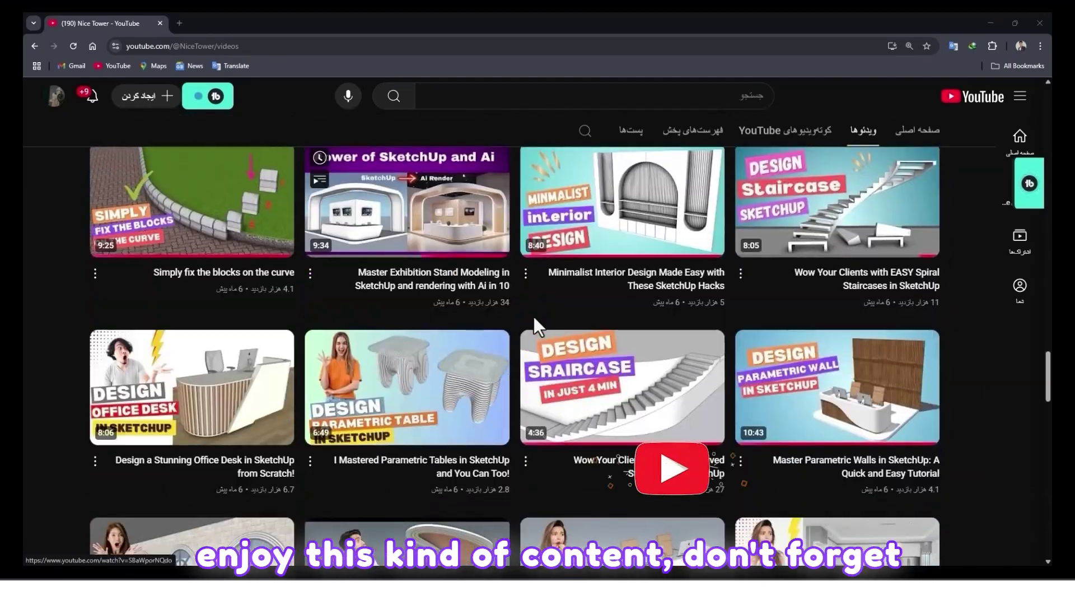
scroll(530, 311, down, 4)
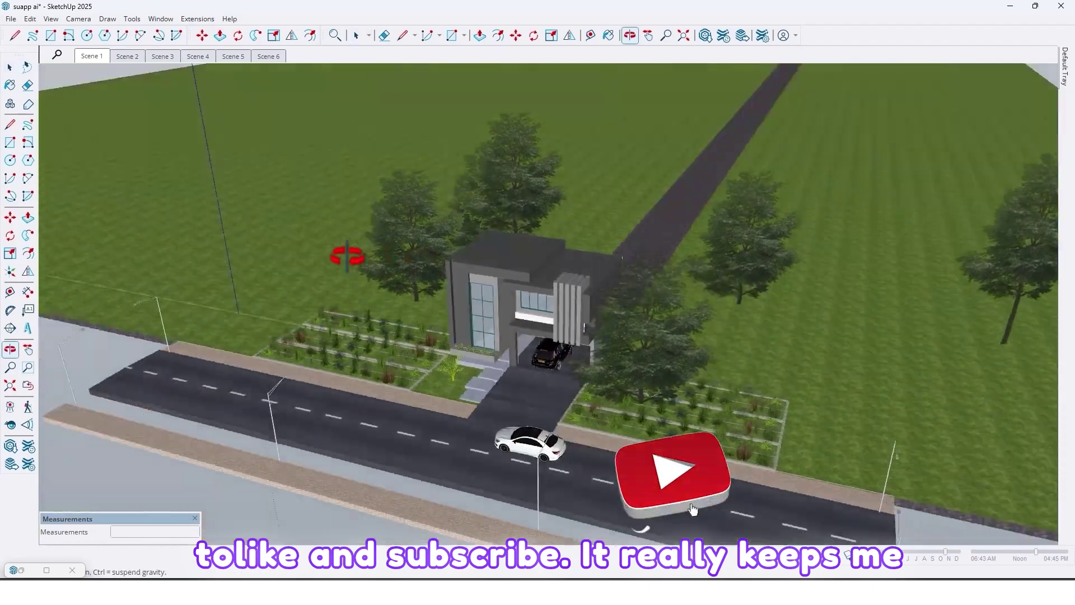
Step: Orbit the SketchUp house model, then switch to the Scene 1 view
mouse_move(348, 252)
mouse_down()
mouse_move(457, 264)
mouse_move(314, 179)
mouse_up()
key(space)
scroll(186, 109, up, 3)
click(95, 57)
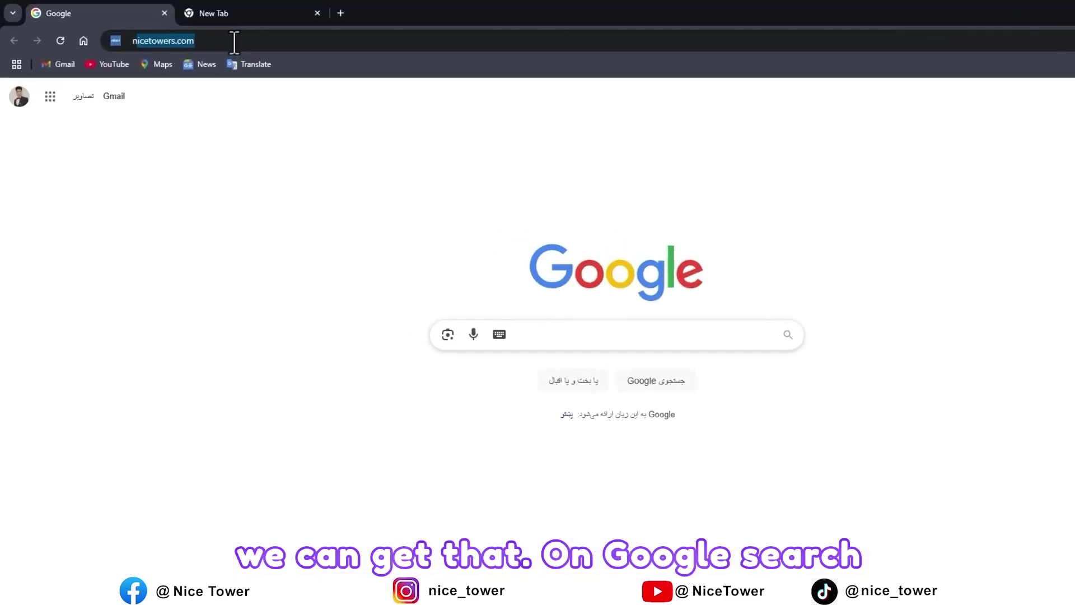
Step: Load nicetower.com and open its SUAPP AI link in a new tab
text(nicetower.)
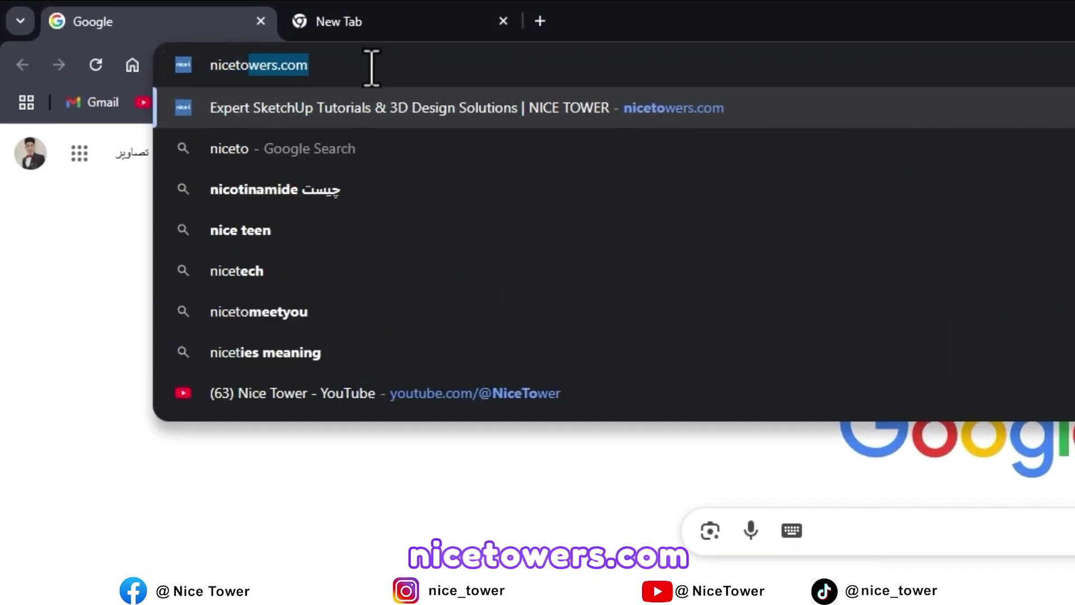
text(com)
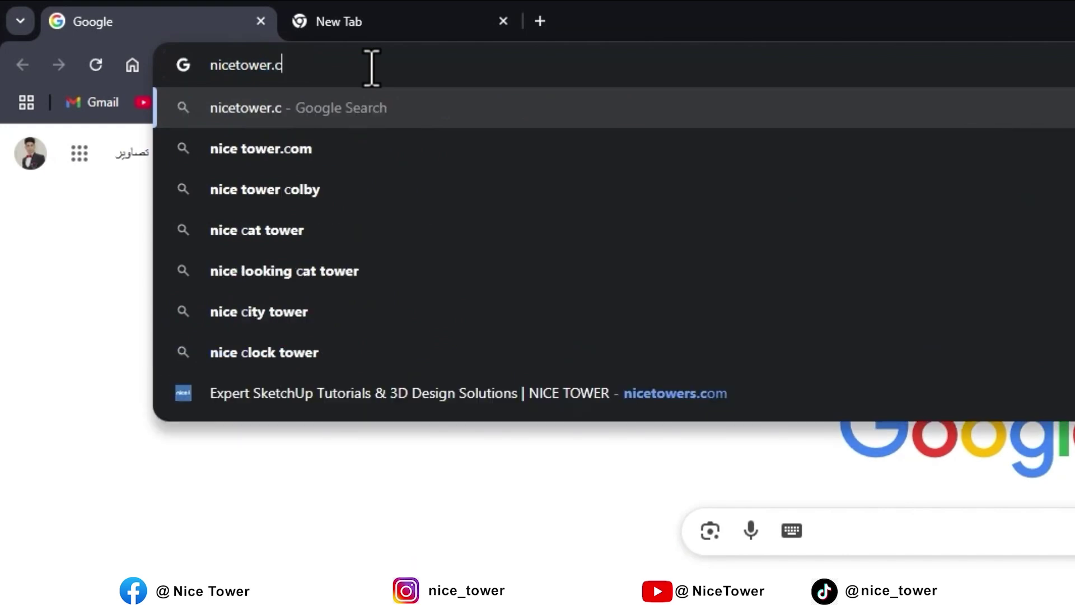
key(Return)
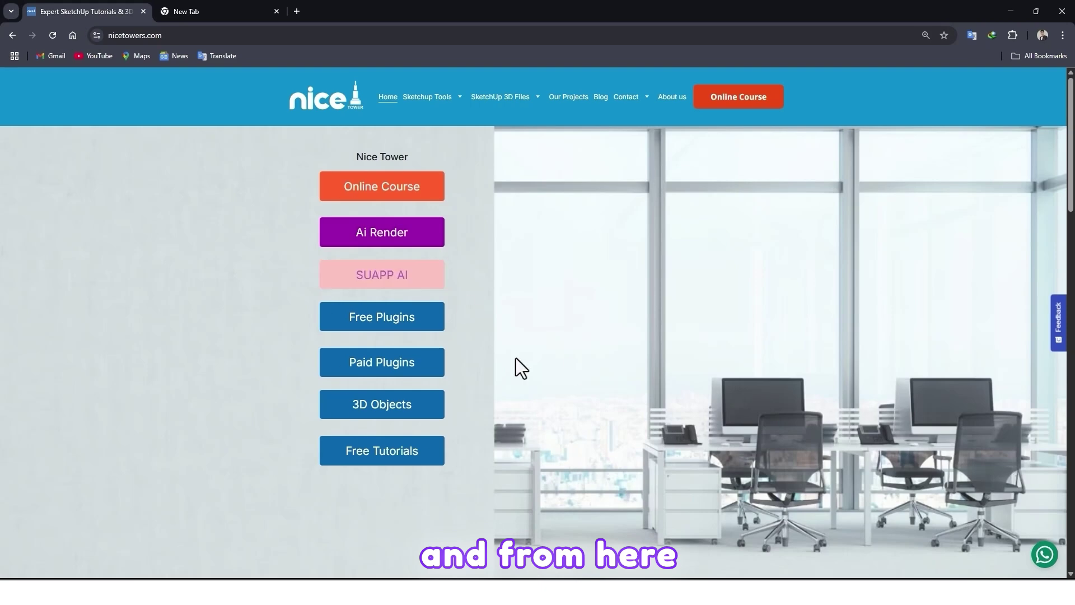
scroll(548, 340, down, 10)
scroll(511, 326, up, 10)
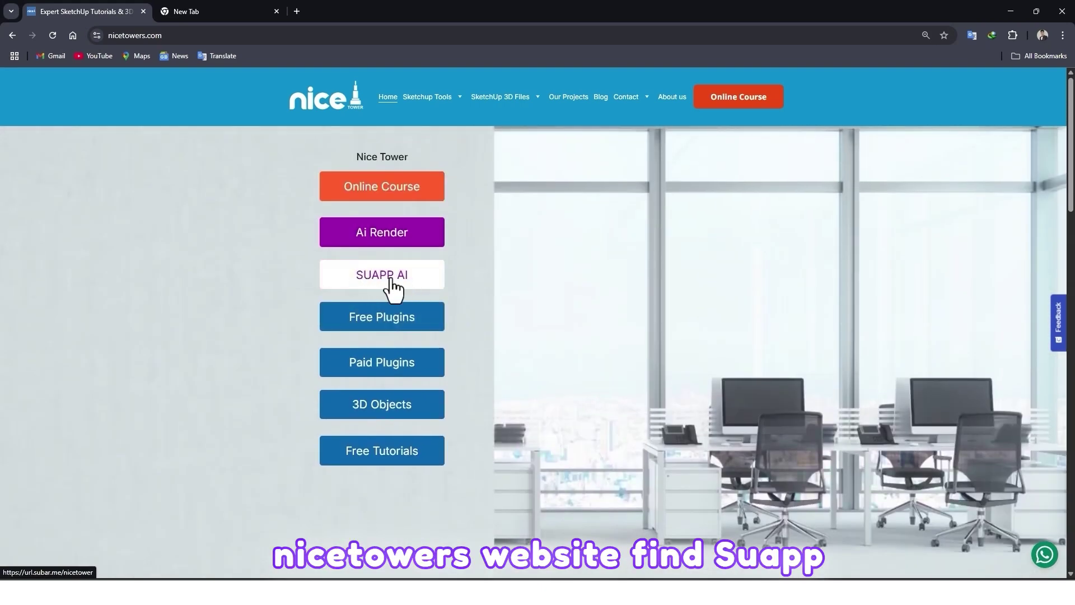
click(379, 278)
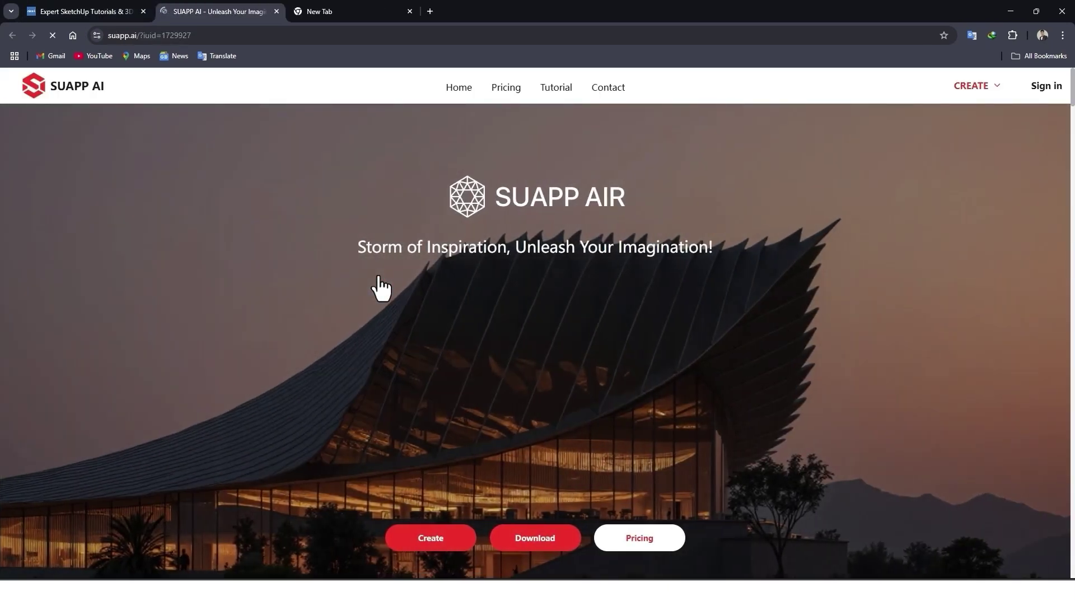
Step: Download the SUAPP AIR for SketchUp plugin as suapp_air_for_sketchup_v4.0.1.rbz
scroll(521, 271, down, 3)
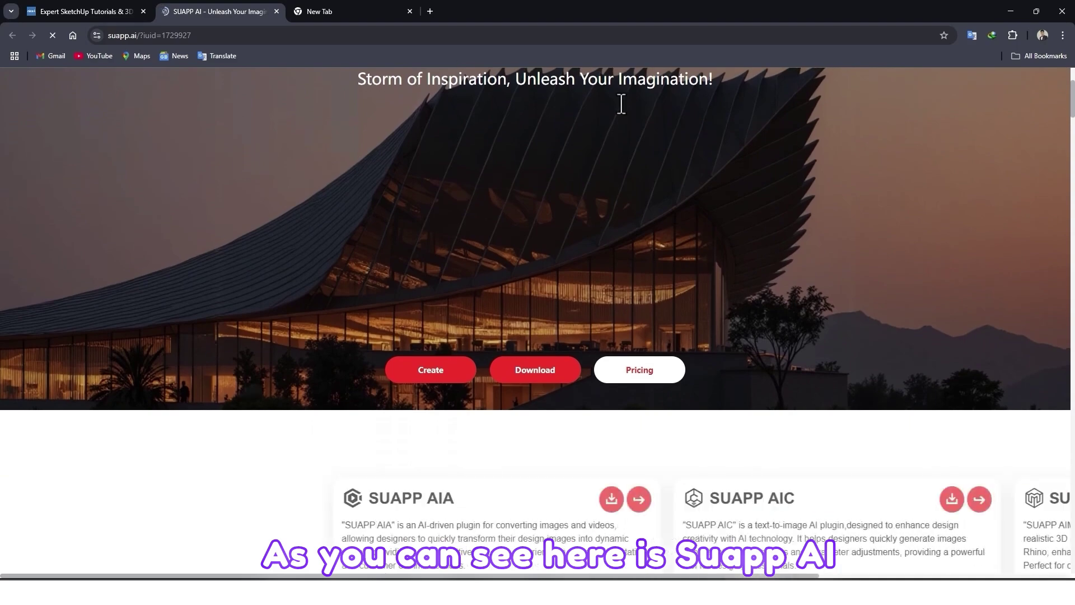
click(527, 371)
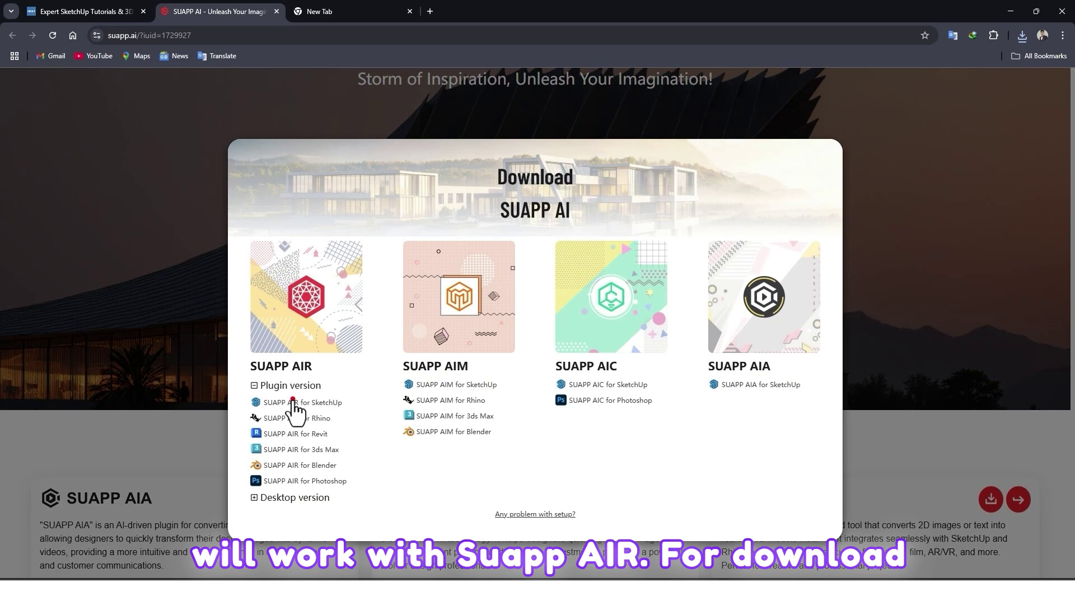
click(293, 402)
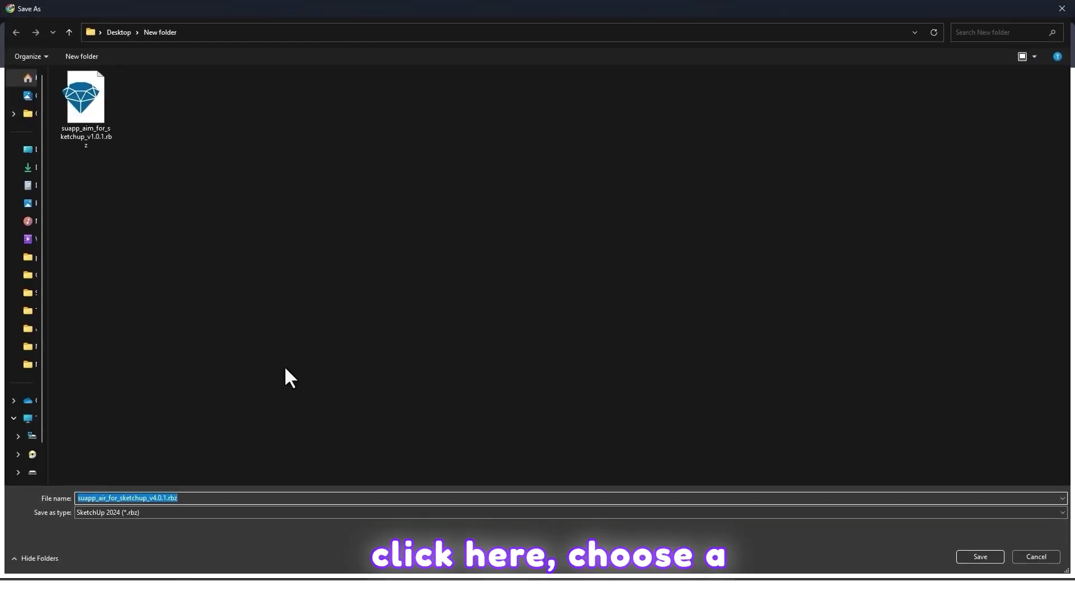
click(969, 555)
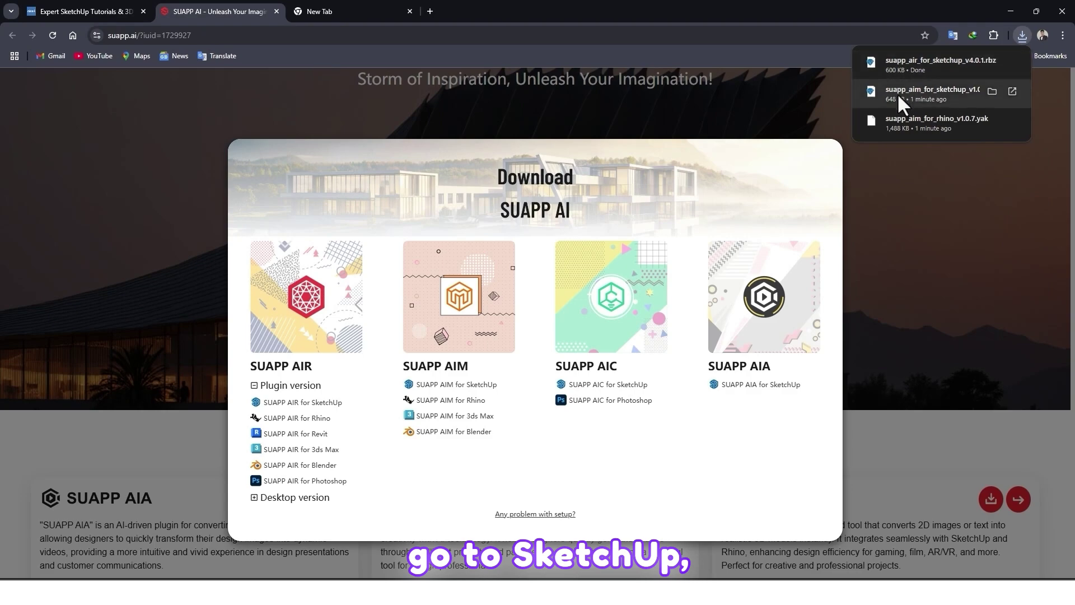
Step: Install suapp_air_for_sketchup_v4.0.1.rbz through the Extension Manager, then close the manager
click(1015, 12)
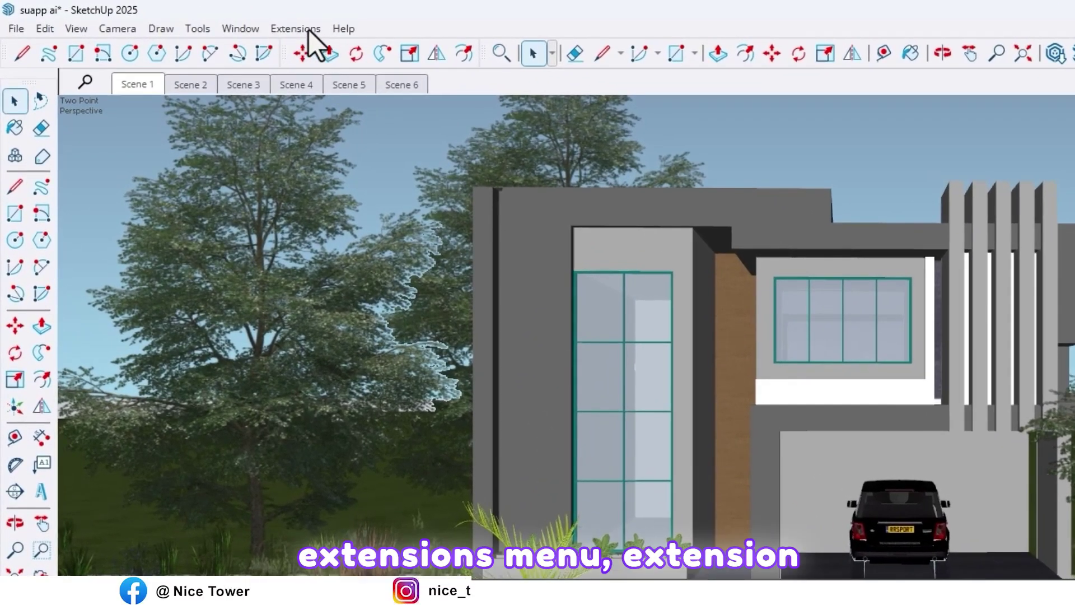
click(308, 29)
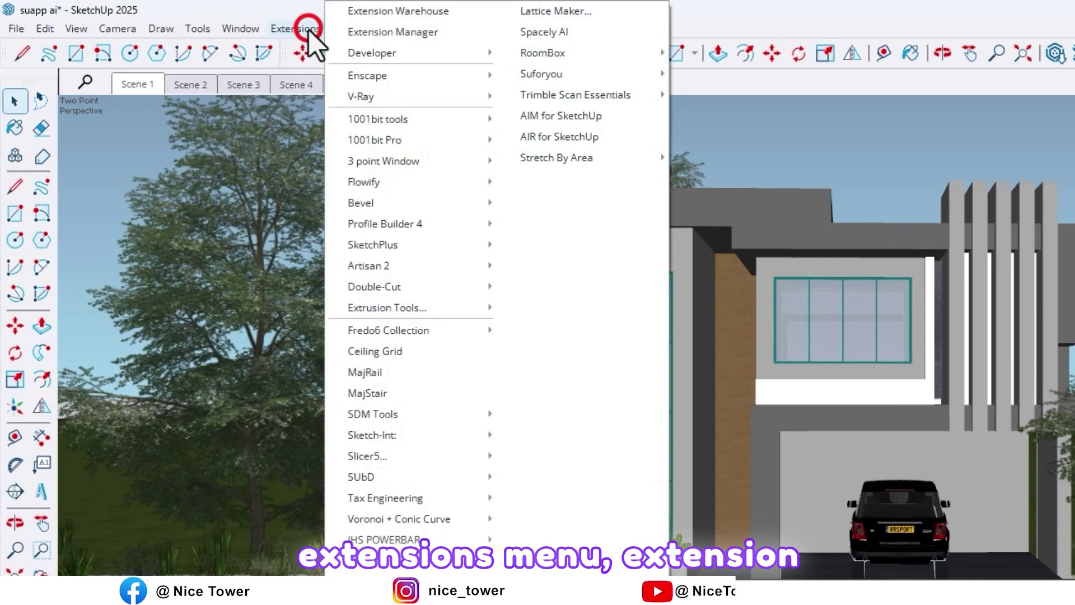
click(409, 32)
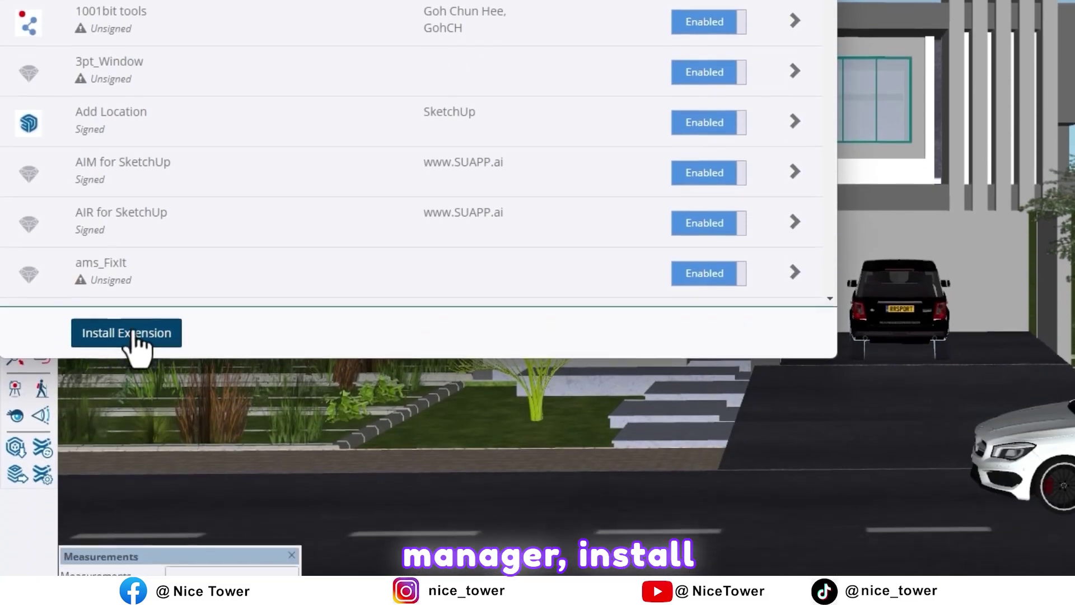
click(134, 334)
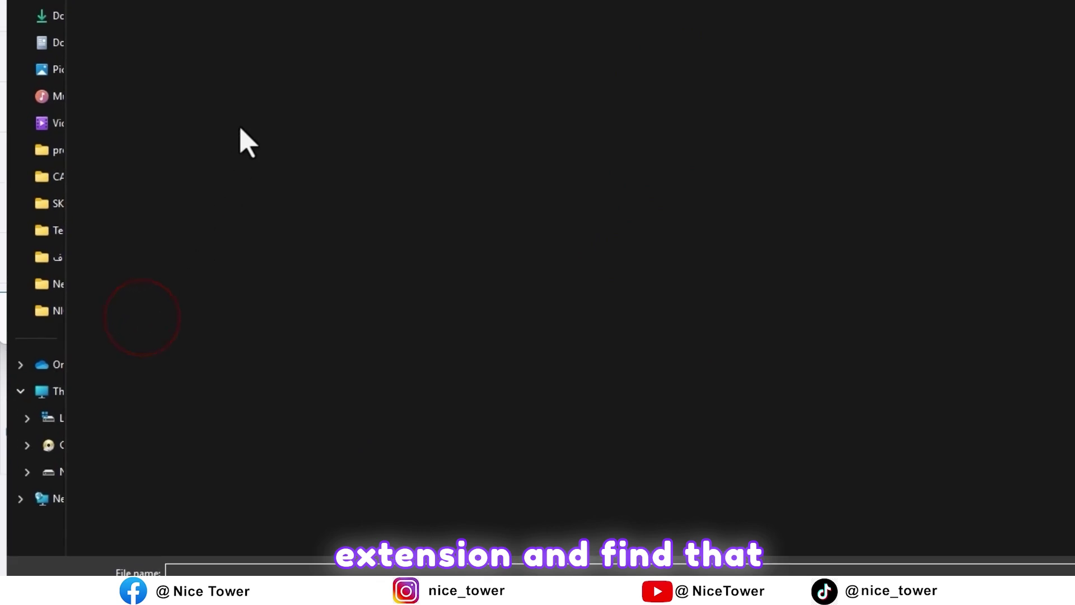
click(211, 65)
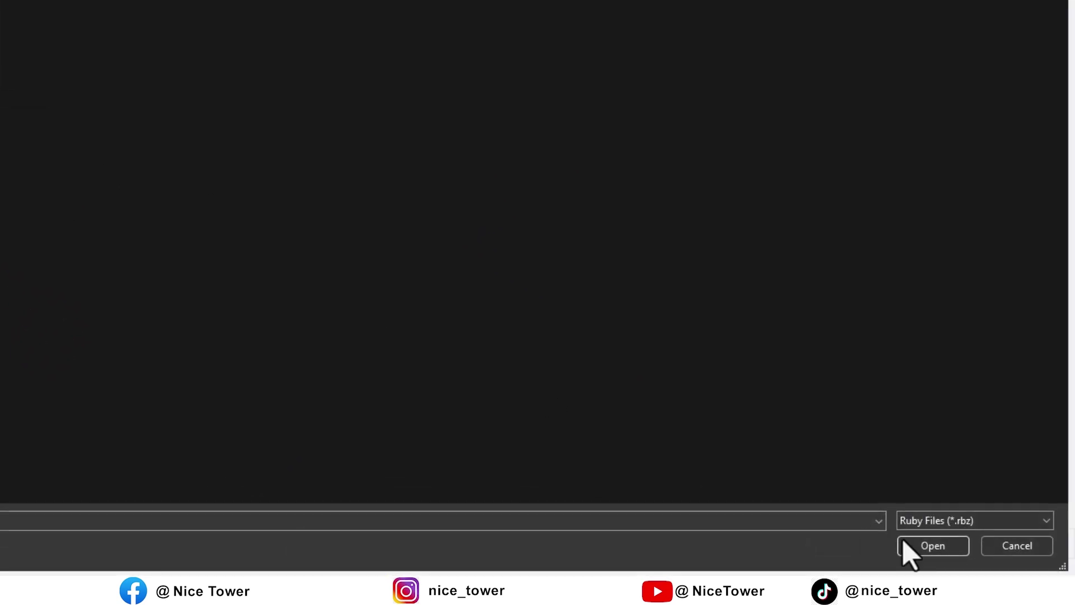
click(927, 550)
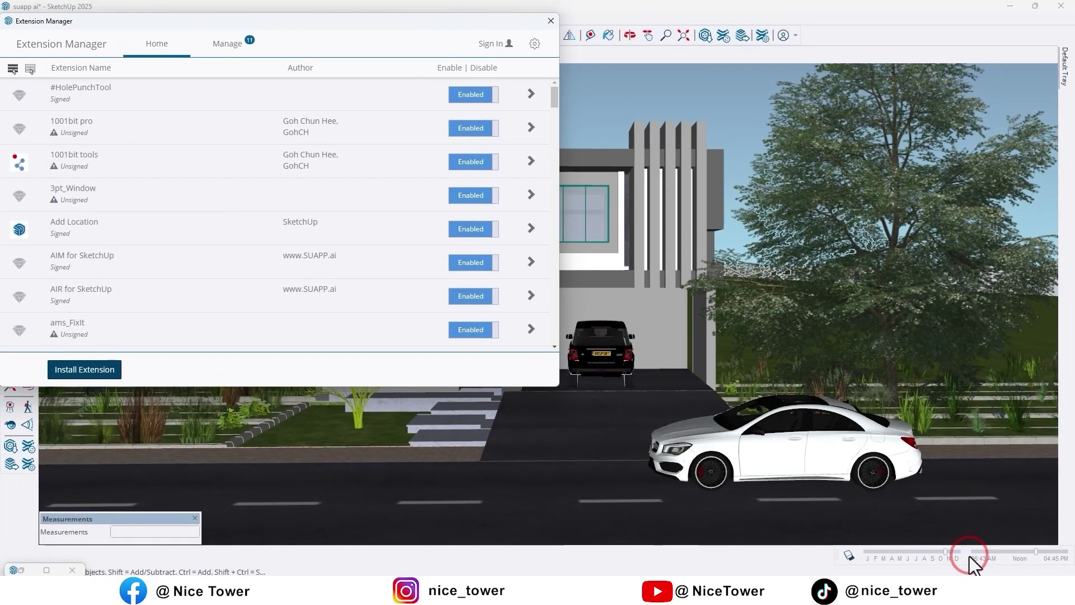
click(551, 21)
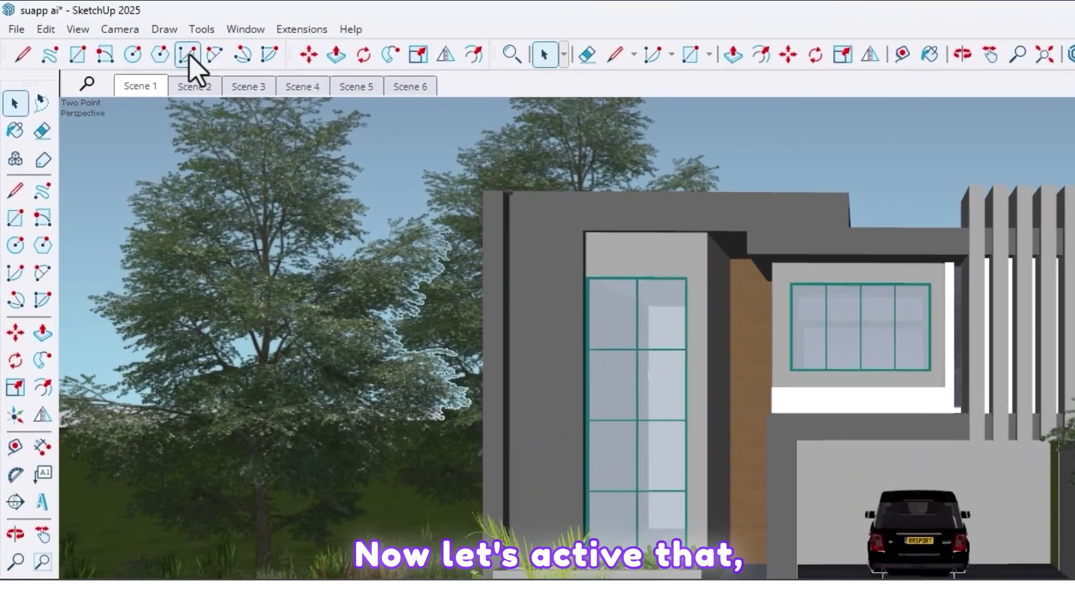
Step: Turn on the AIR for SketchUp toolbar and move it to the viewport's top-left
right_click(174, 54)
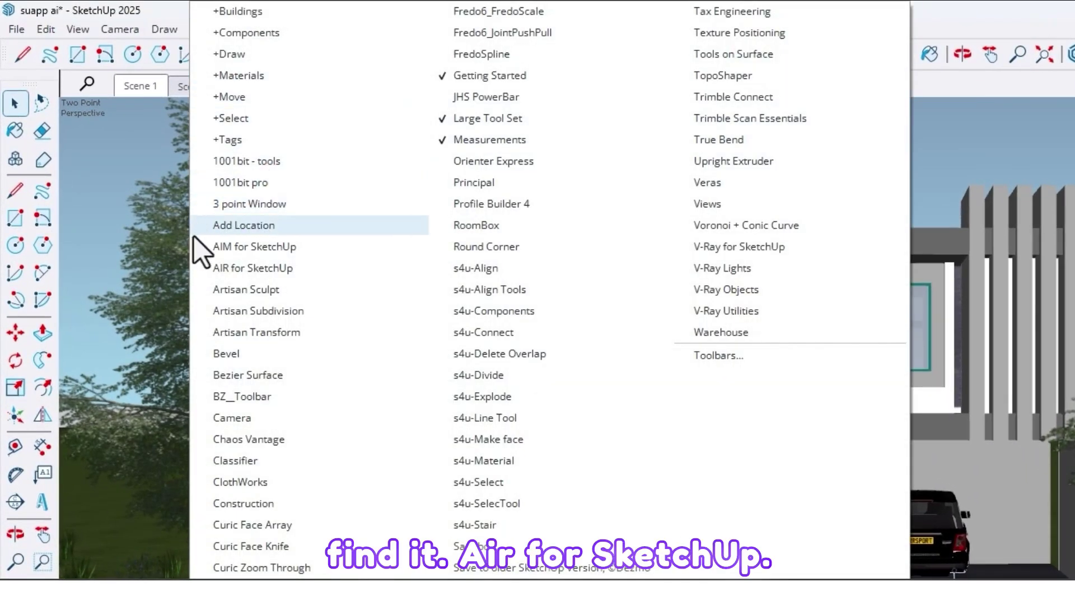
click(250, 269)
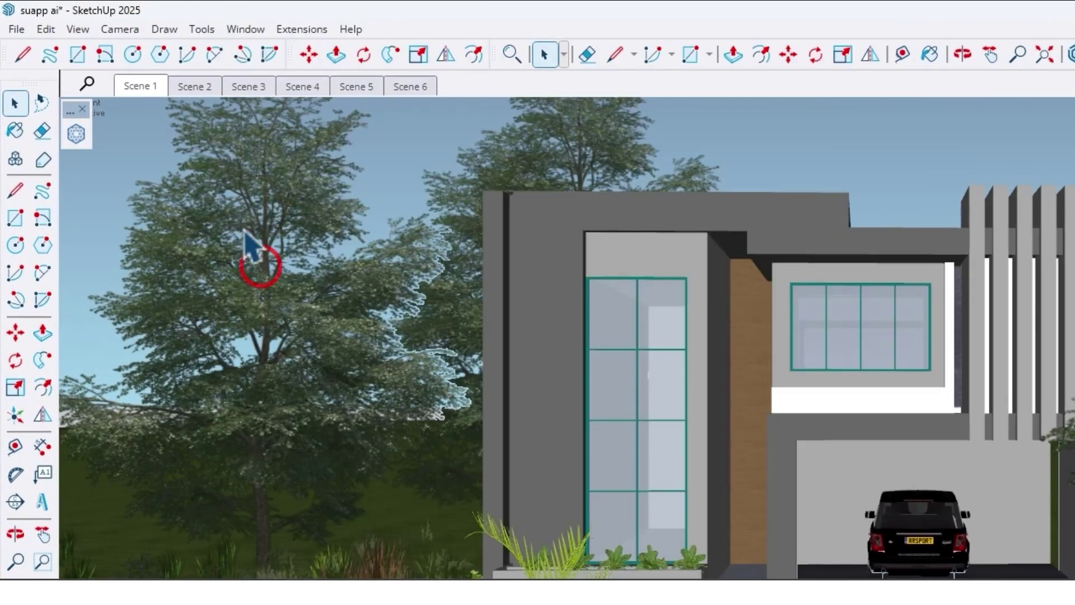
click(71, 114)
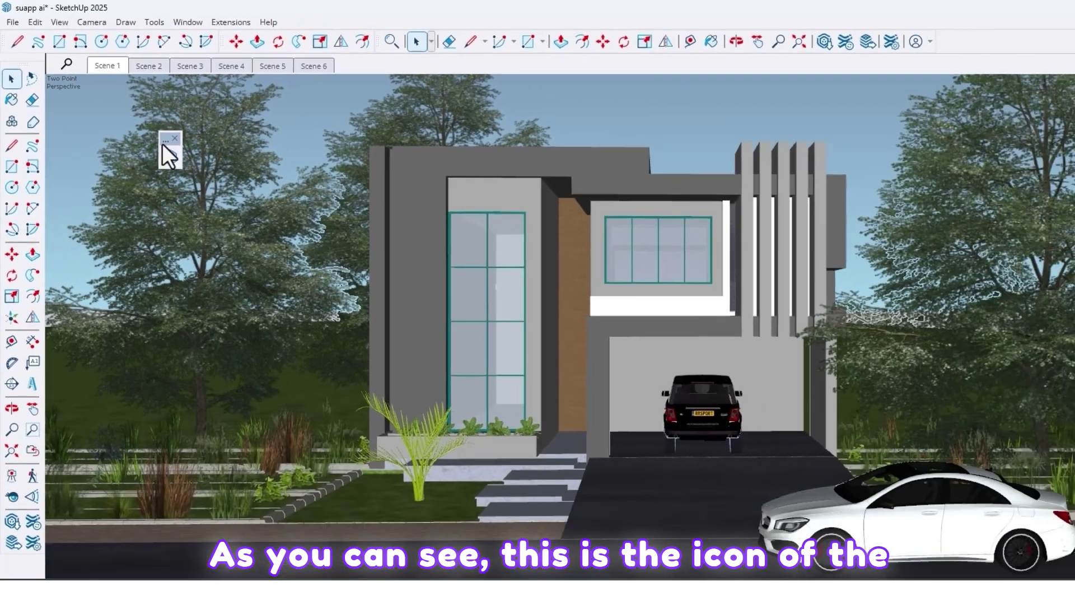
click(215, 187)
drag(140, 124, 48, 83)
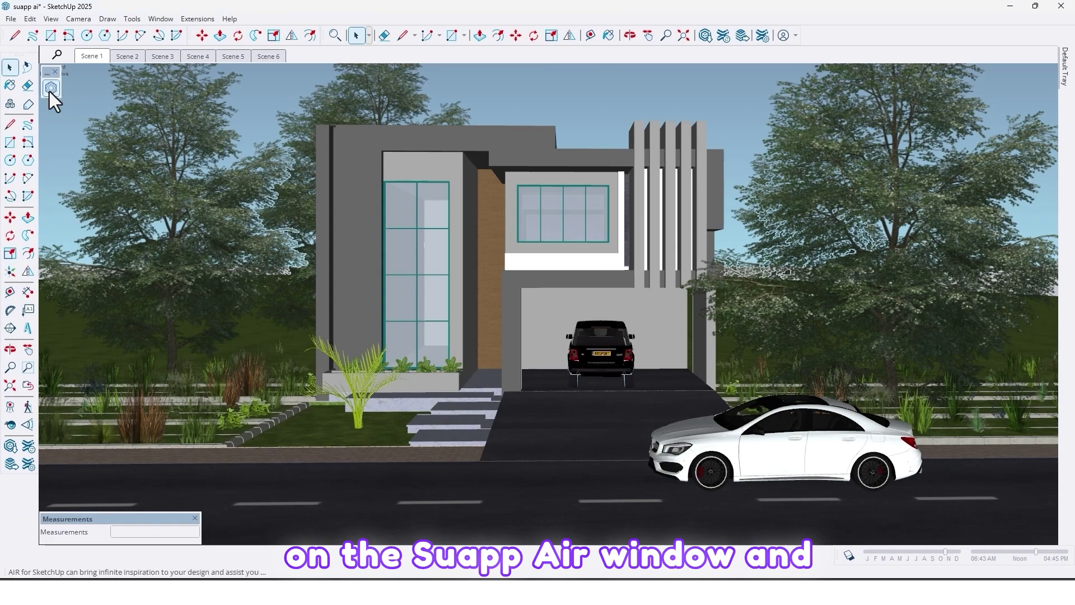
Step: Open the AIR for SketchUp window and browse its render type options
click(50, 89)
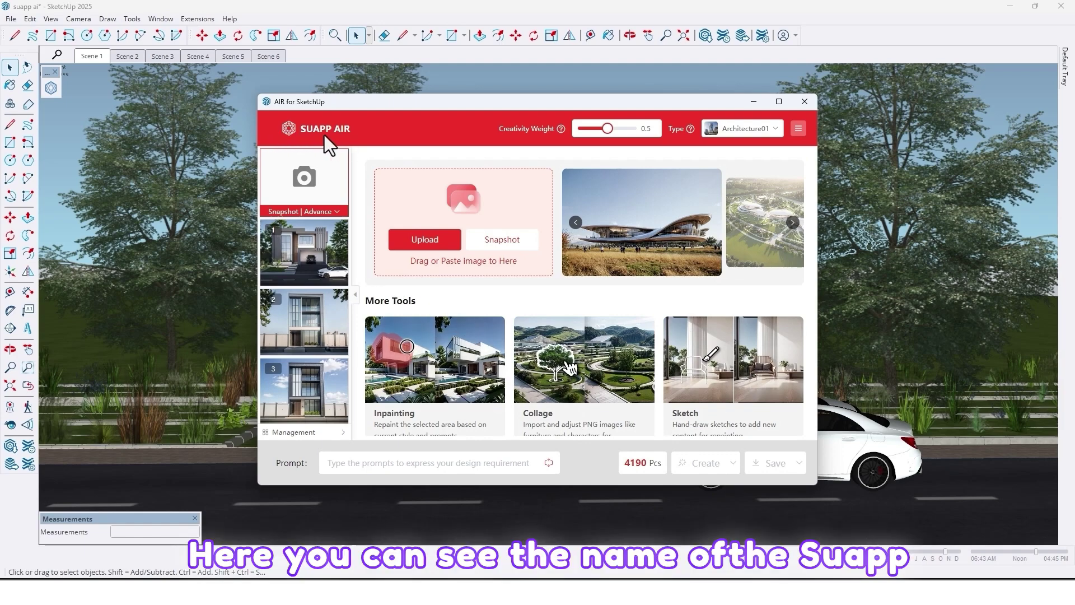
scroll(313, 417, down, 3)
scroll(312, 415, up, 4)
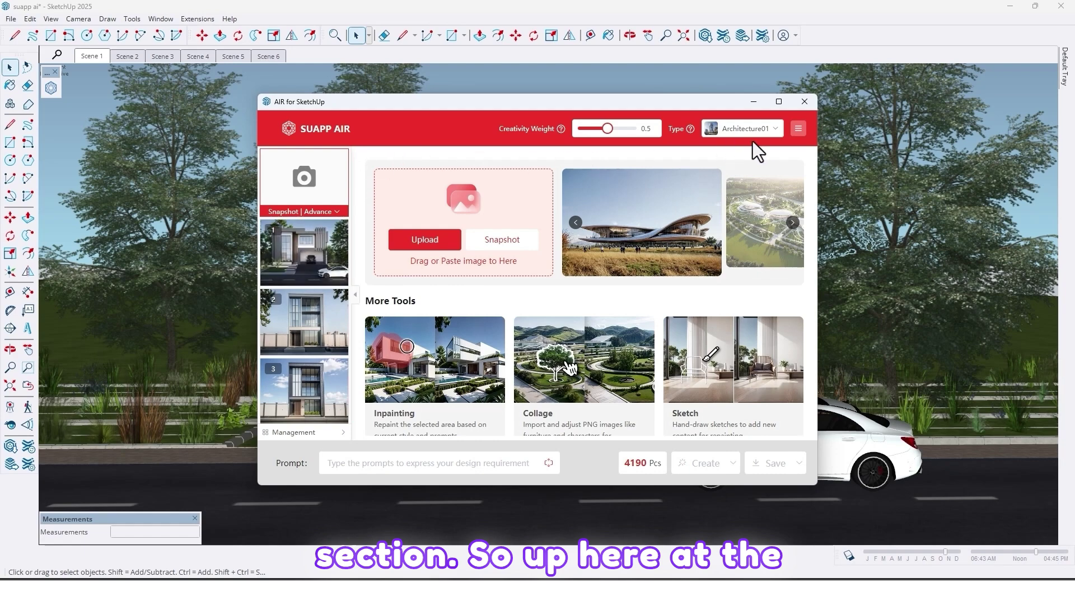
mouse_move(782, 134)
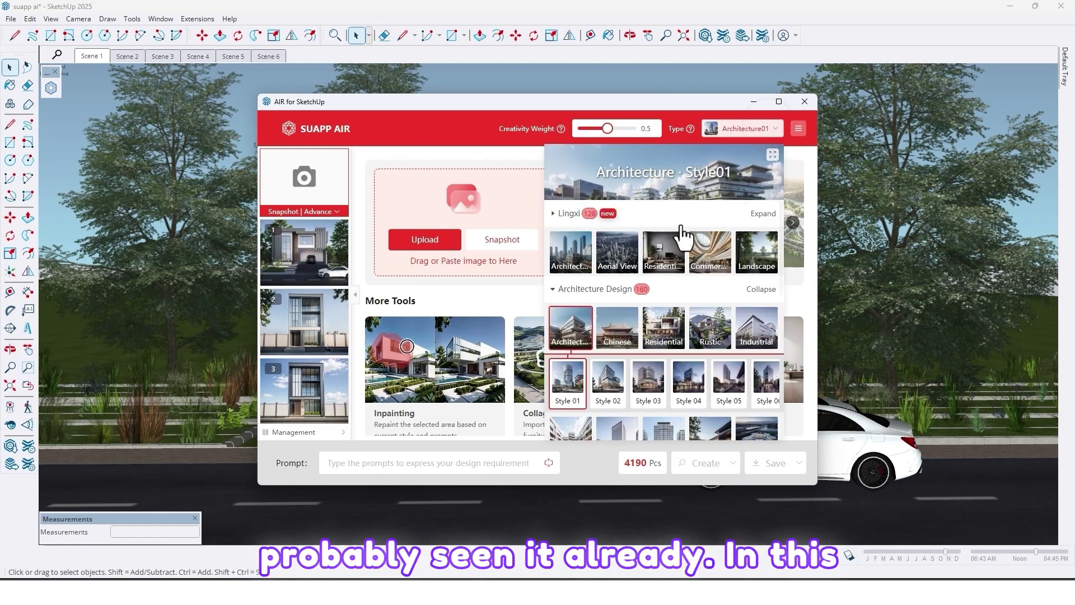
scroll(700, 264, down, 1)
scroll(621, 278, down, 6)
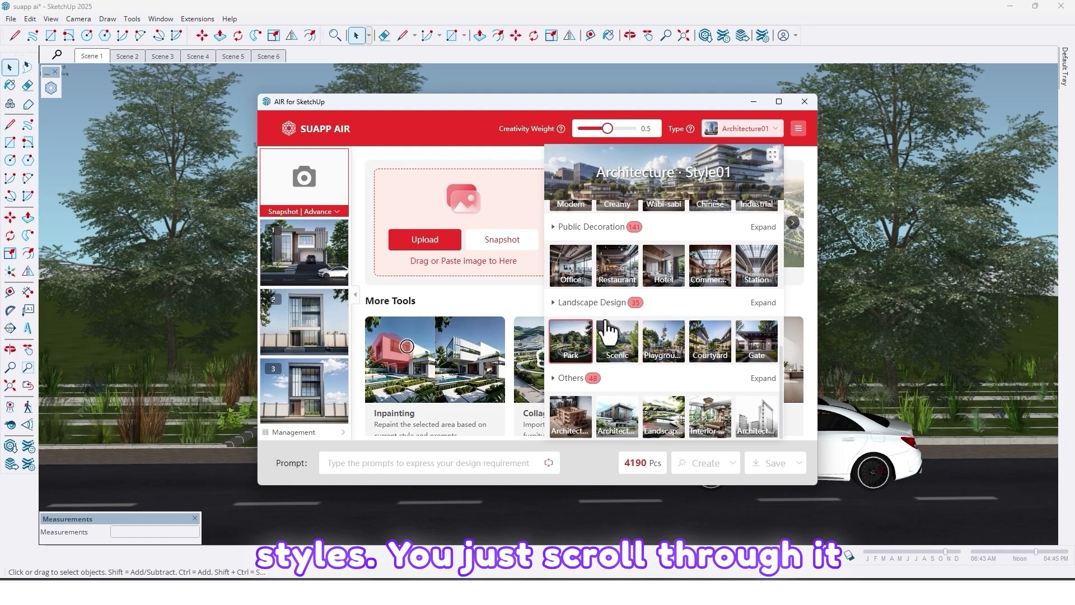
scroll(689, 364, up, 3)
scroll(692, 370, up, 4)
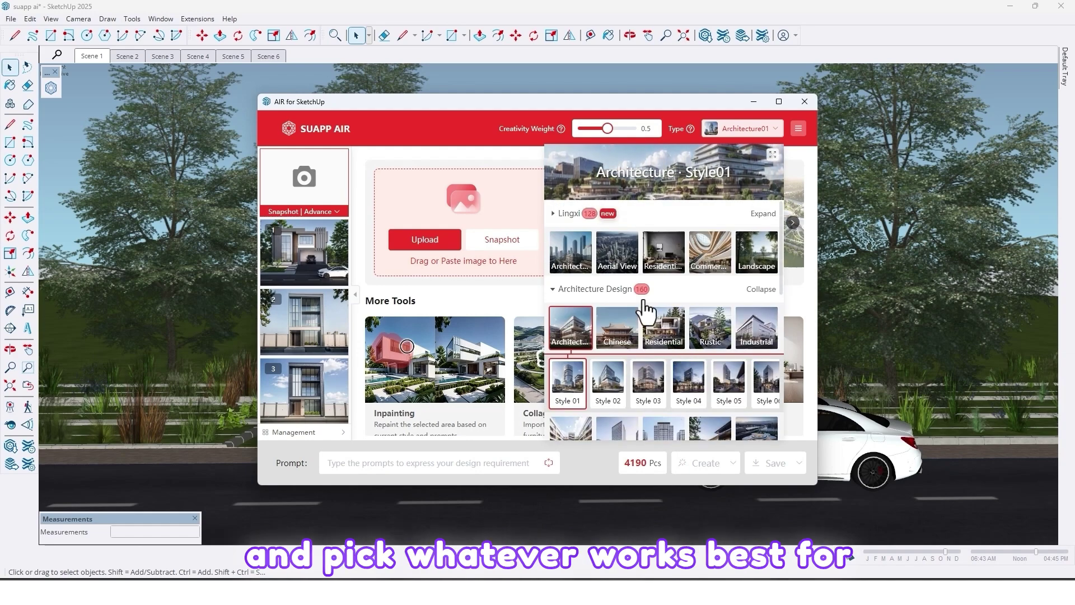
Step: Set the AIR type to Residential Style06 (ArchiVilla06)
click(669, 341)
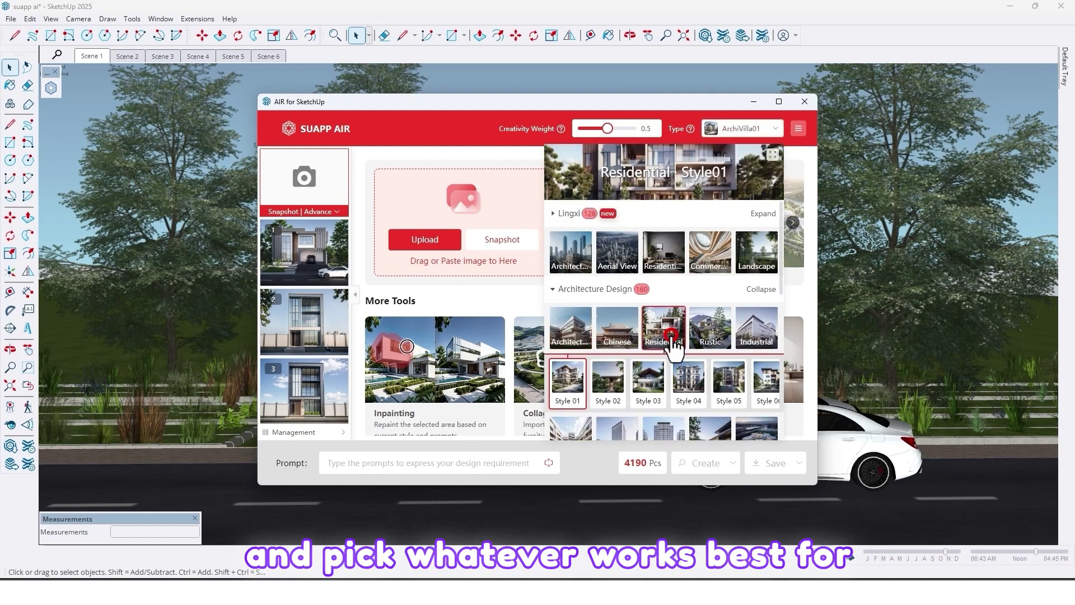
scroll(638, 338, down, 1)
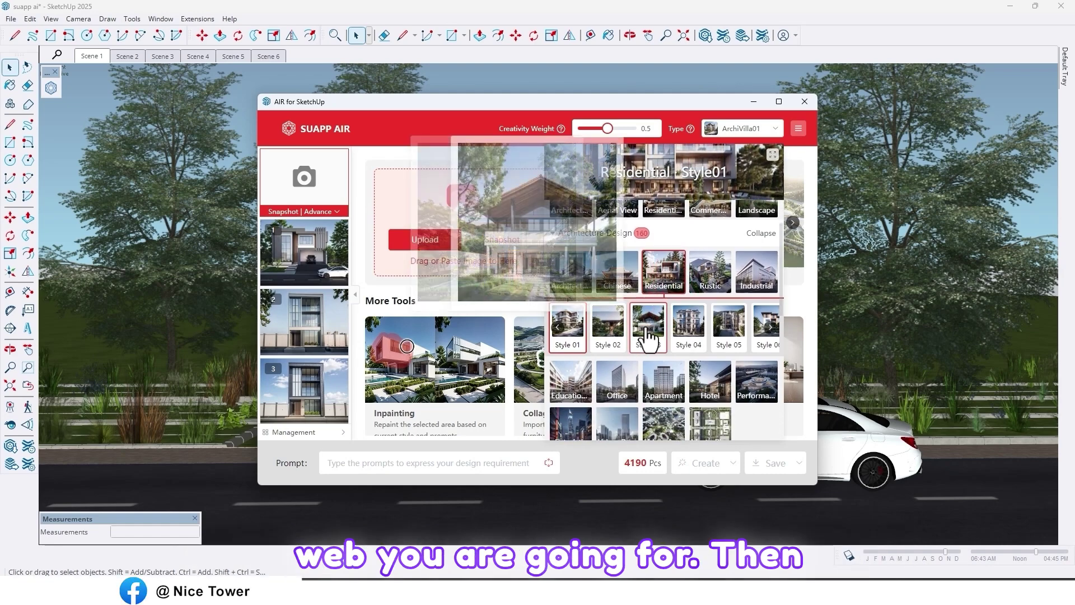
click(687, 343)
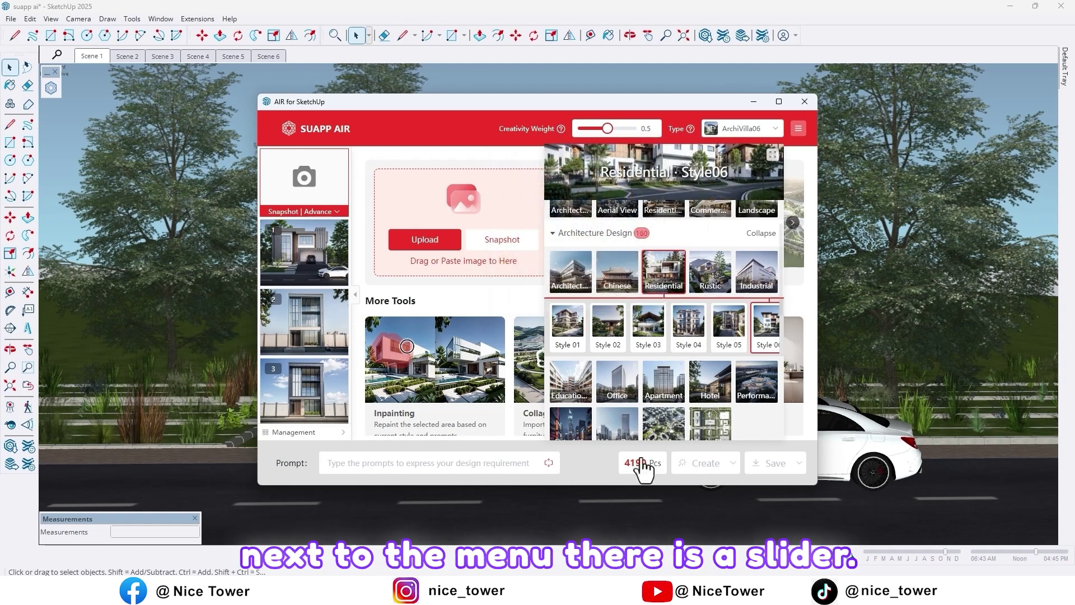
mouse_move(643, 462)
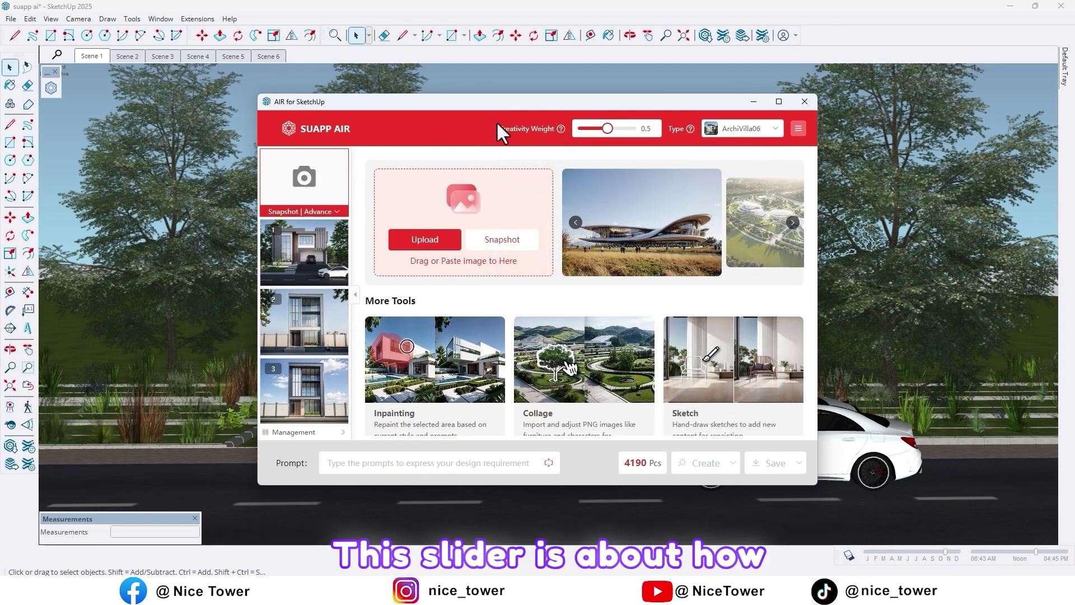
Step: Test the Creativity Weight slider, ending at 0.5 with type Architecture01
mouse_move(603, 126)
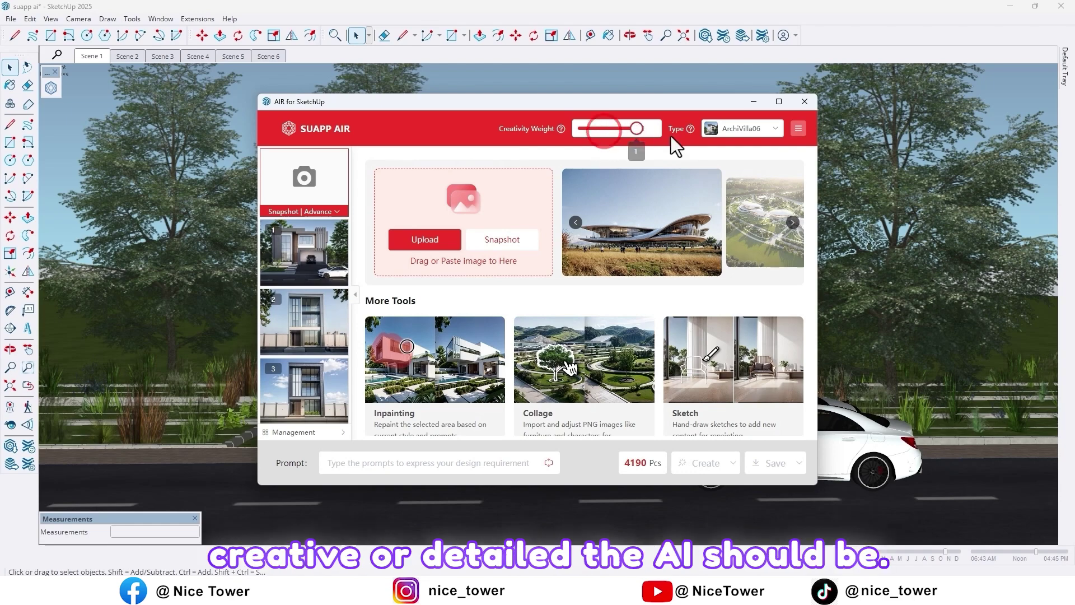
drag(620, 127, 639, 129)
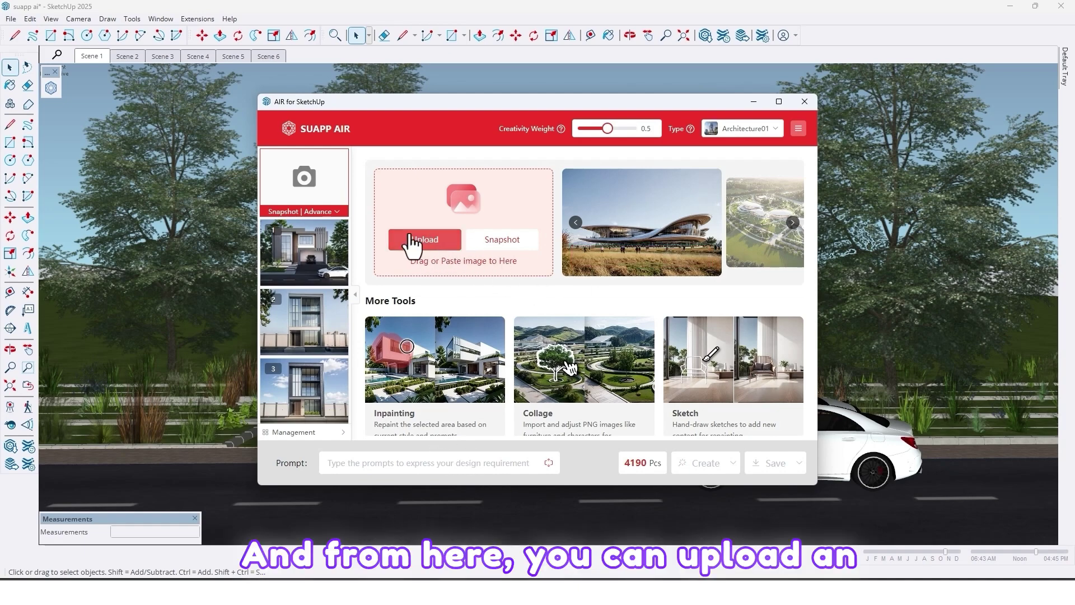
Step: Maximize the AIR window and refresh the house snapshot as the base image
click(426, 240)
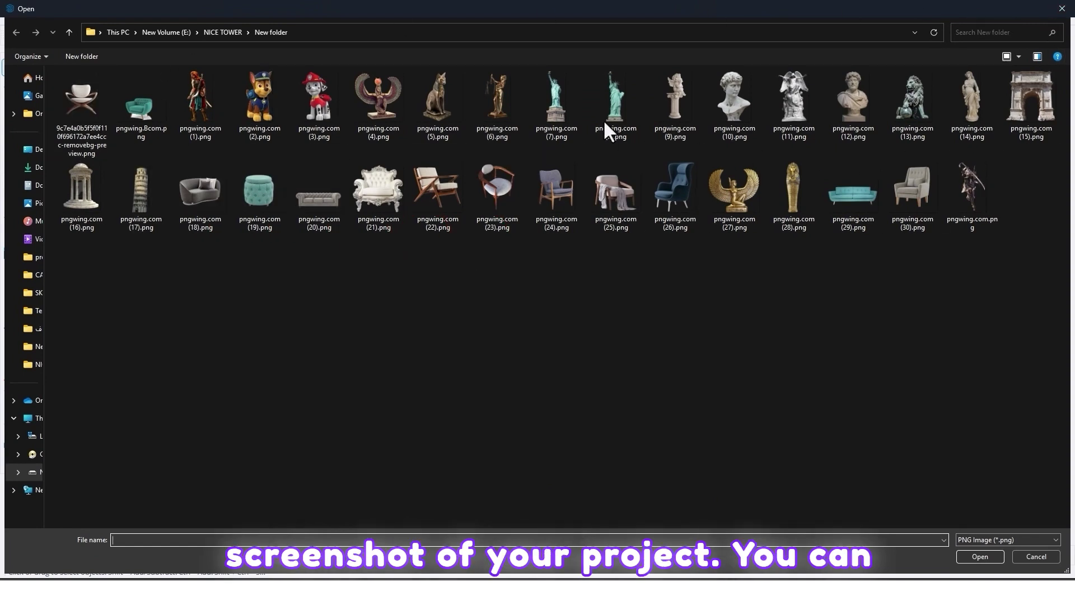
click(1062, 9)
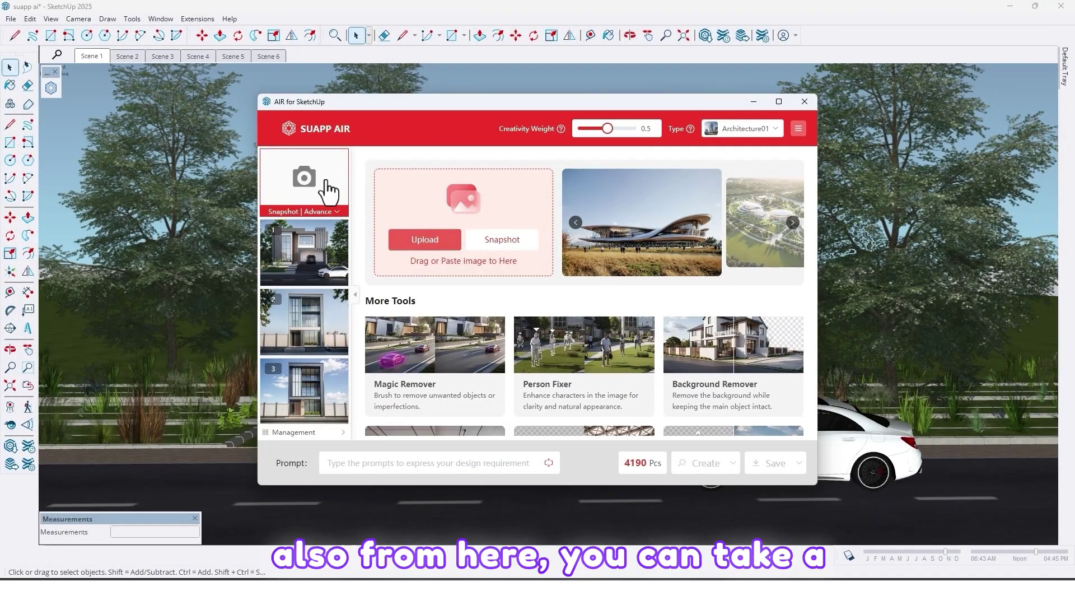
click(329, 192)
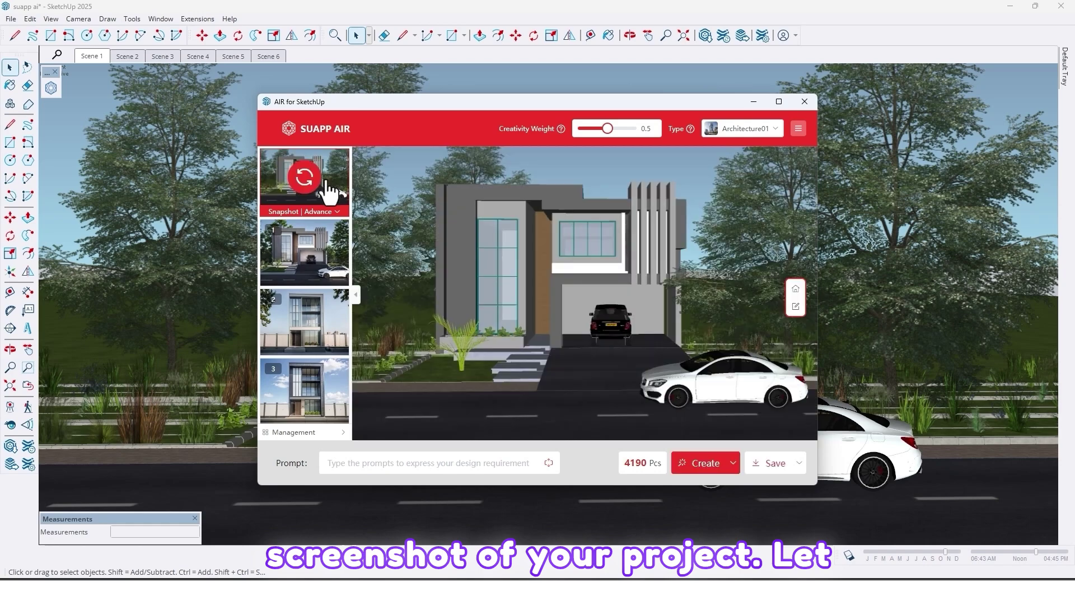
click(742, 129)
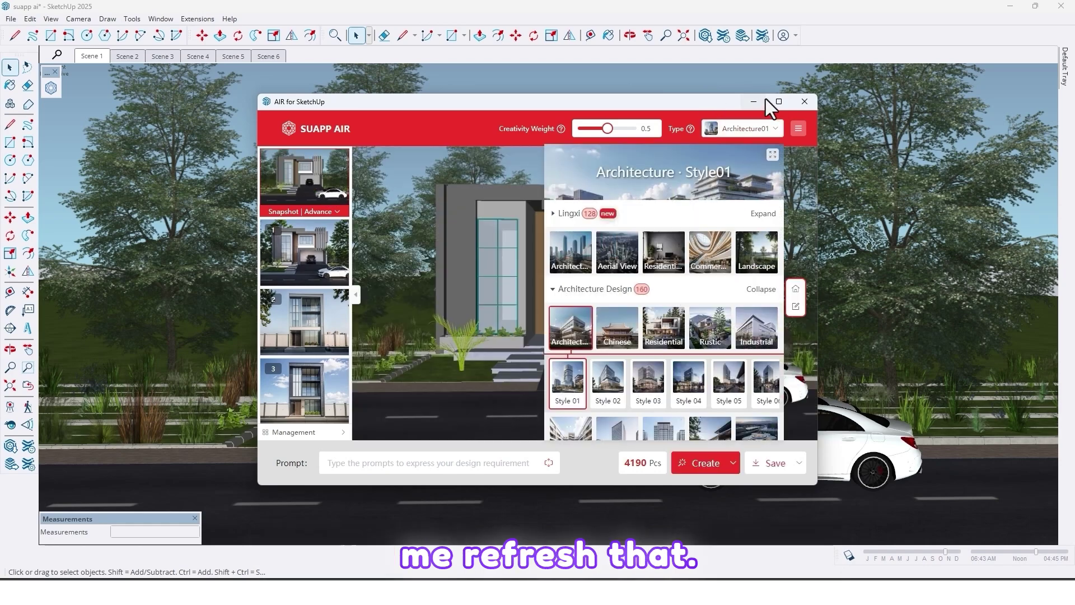
click(780, 101)
click(57, 79)
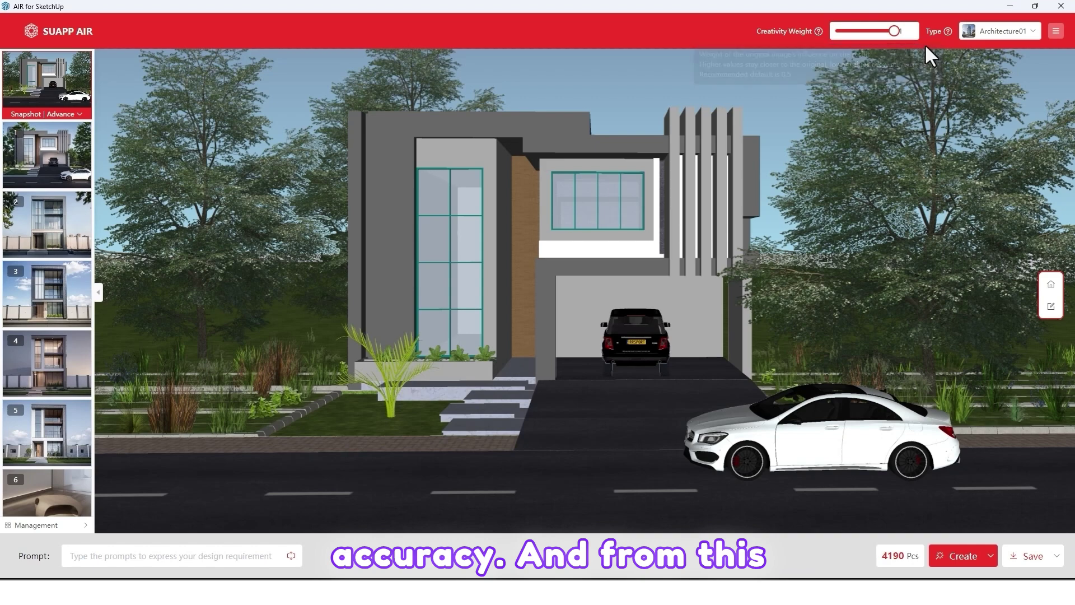
Step: Switch the type to Residential ArchiVilla01, previewing the style thumbnails
click(1023, 34)
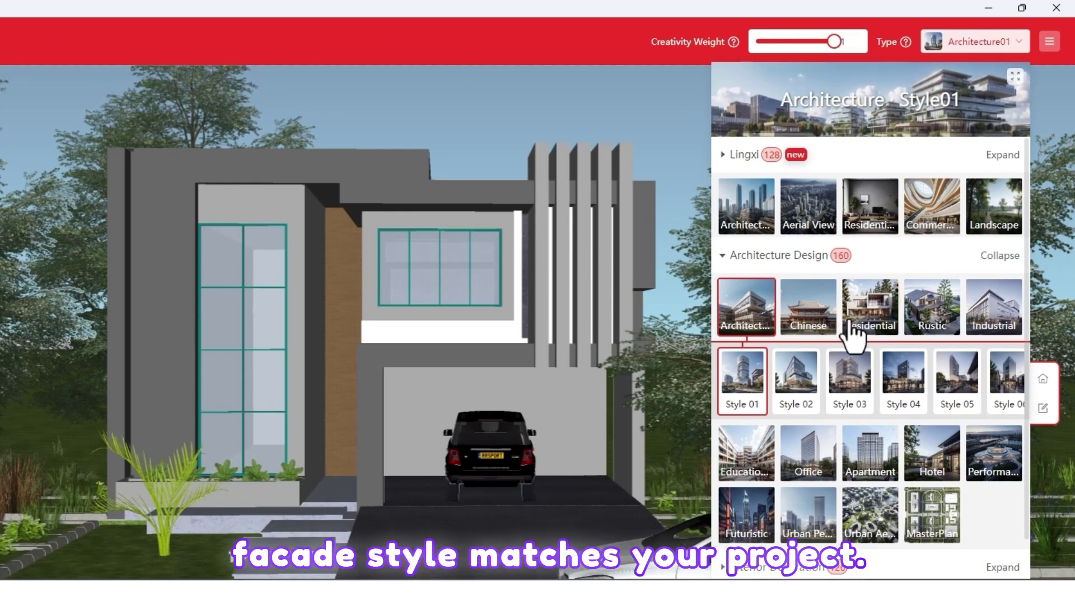
click(864, 302)
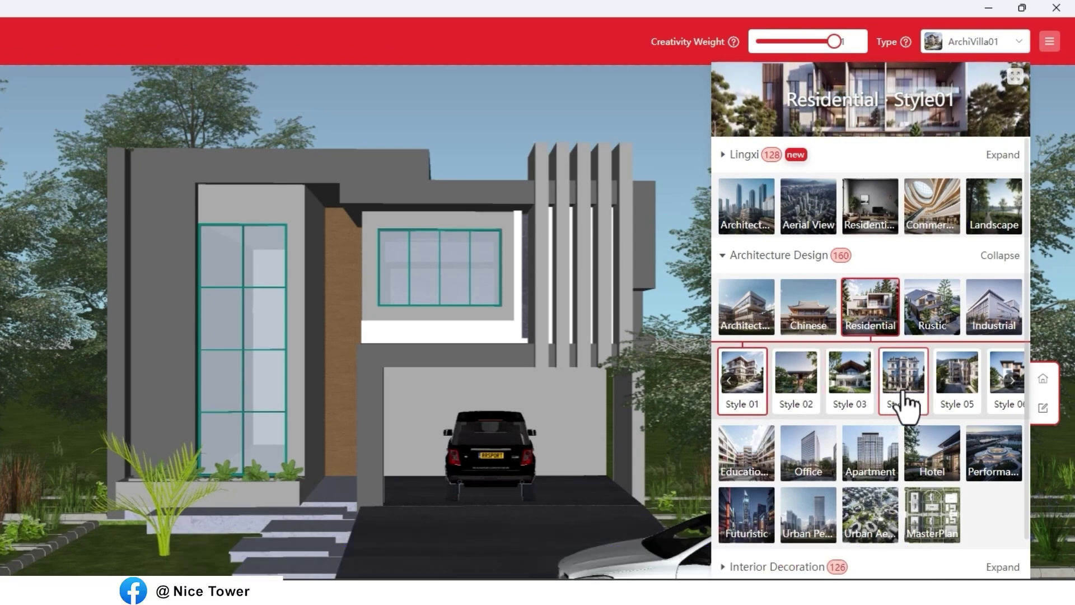
mouse_move(908, 402)
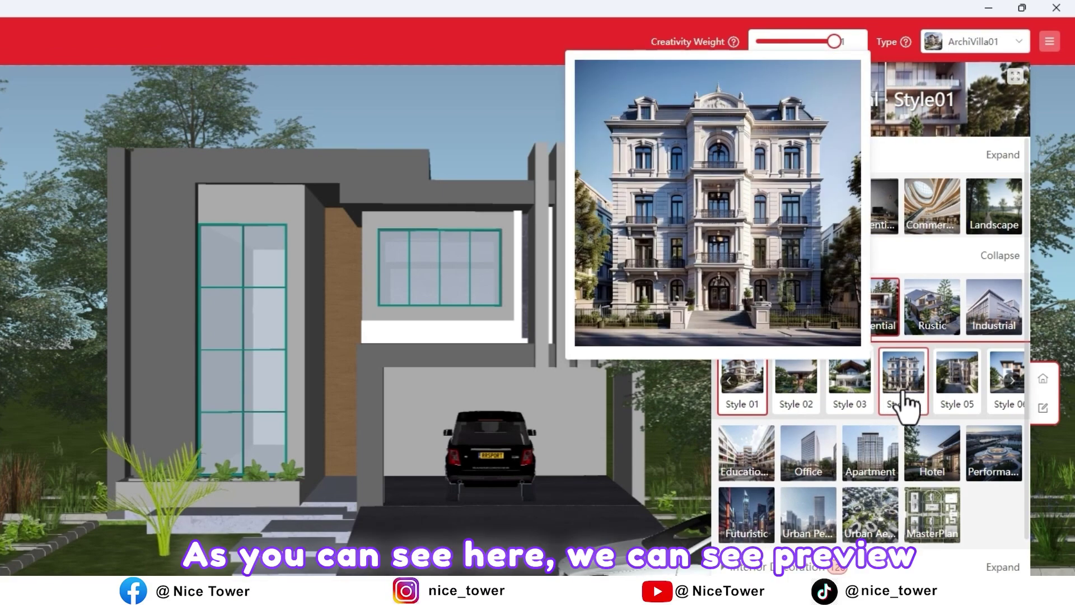
mouse_move(870, 400)
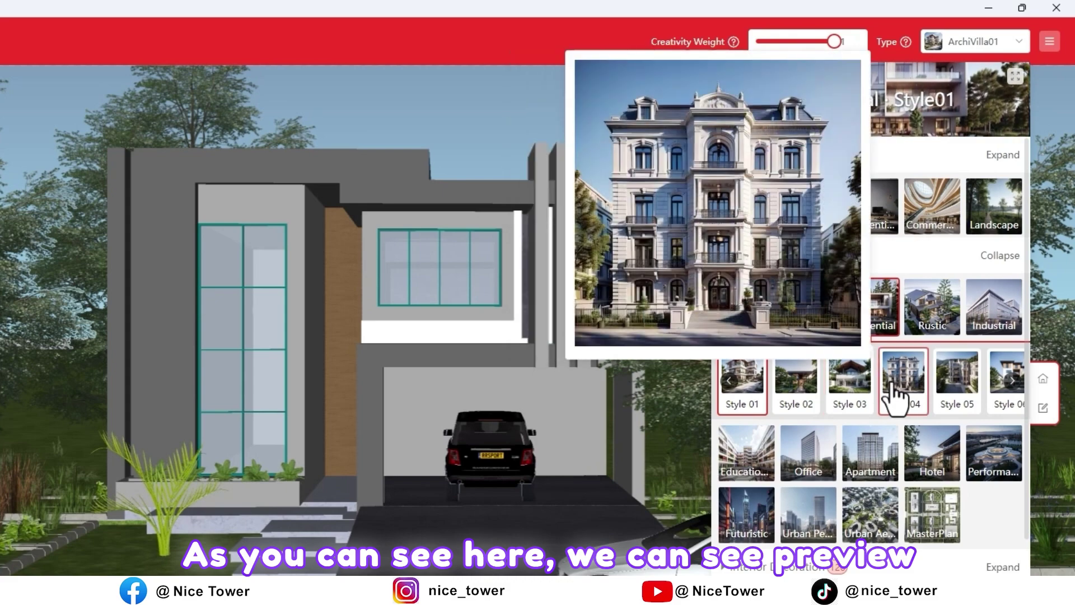
mouse_move(952, 394)
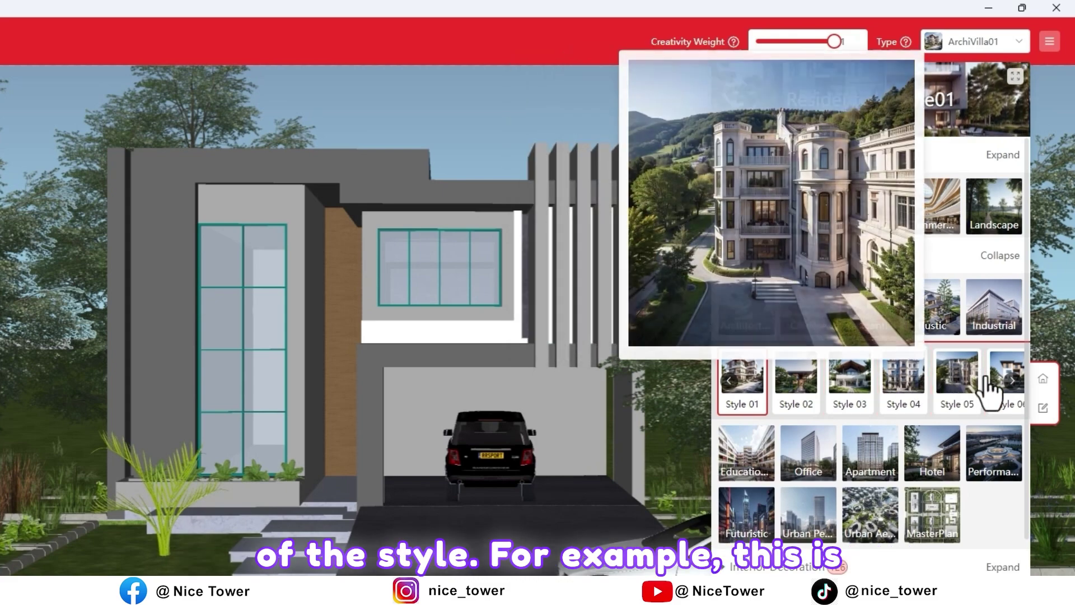
mouse_move(1006, 394)
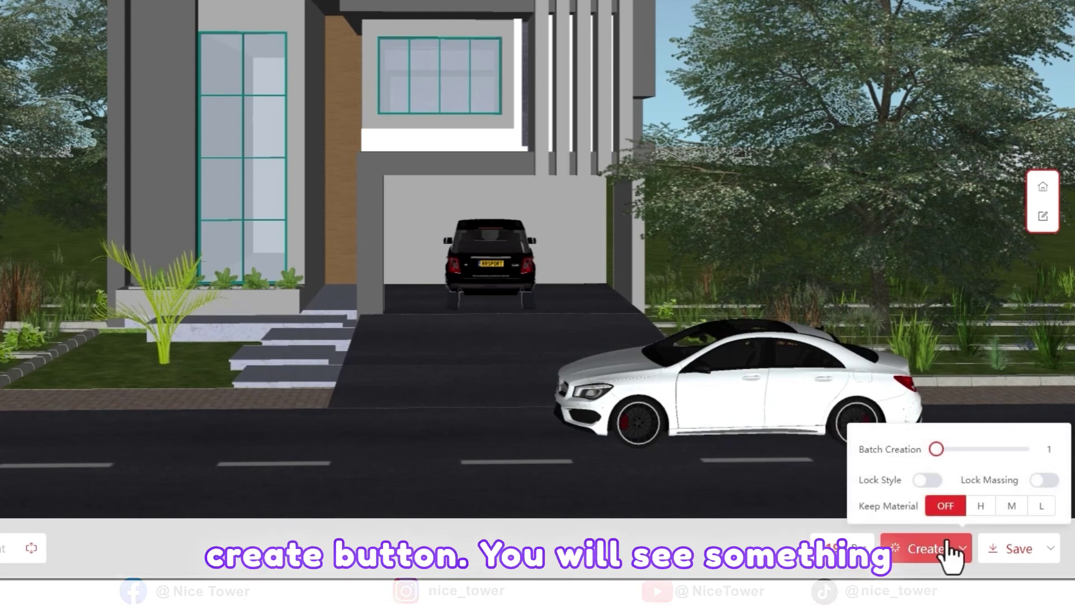
Step: Set Batch Creation to 1 image and Keep Material to M (medium)
click(941, 552)
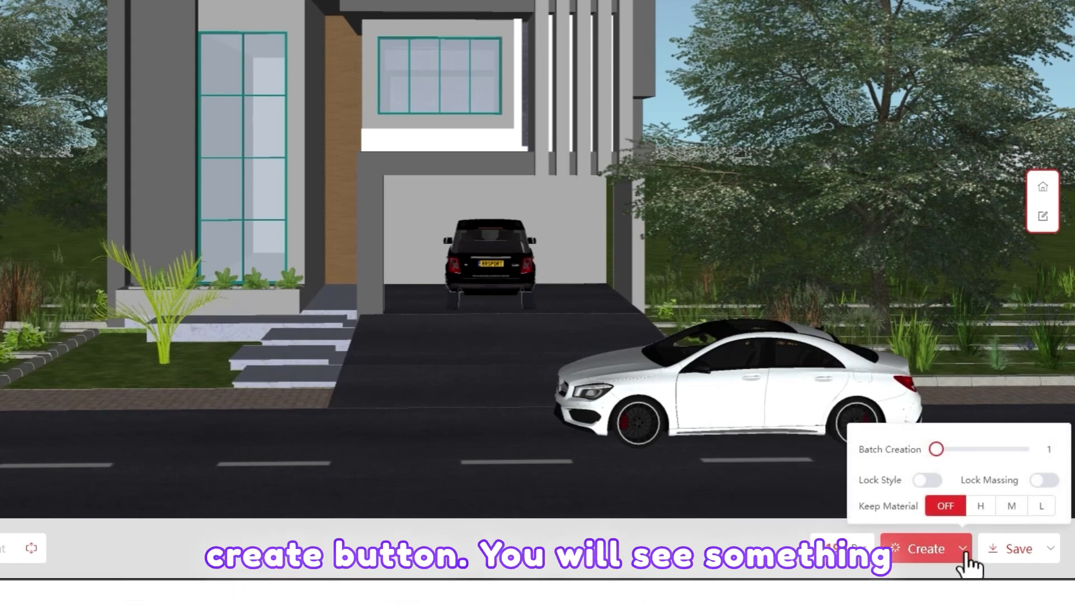
mouse_move(932, 443)
drag(952, 459, 1031, 449)
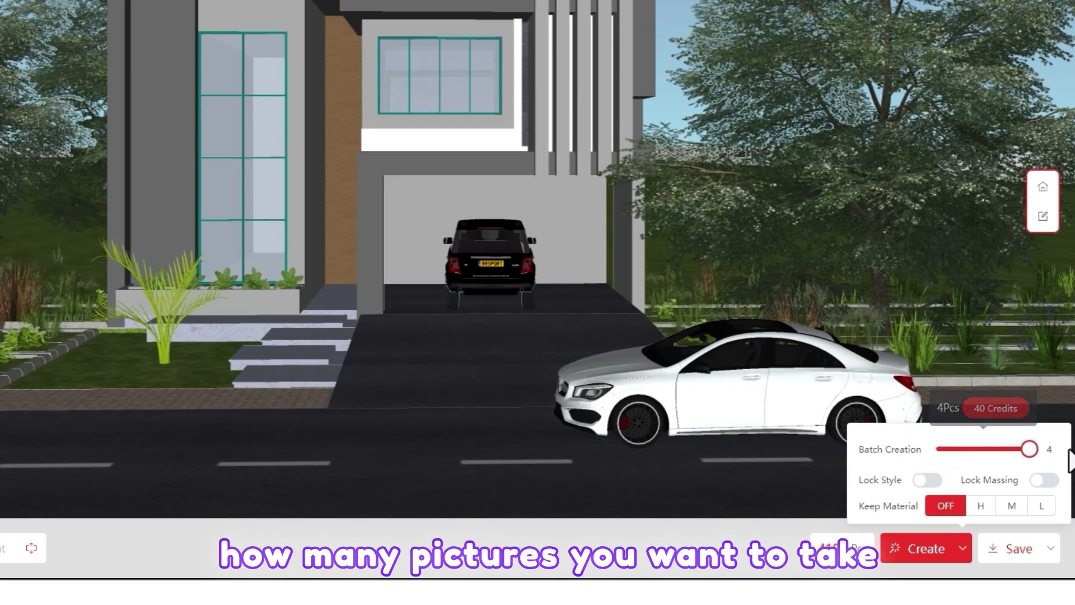
drag(959, 451, 927, 451)
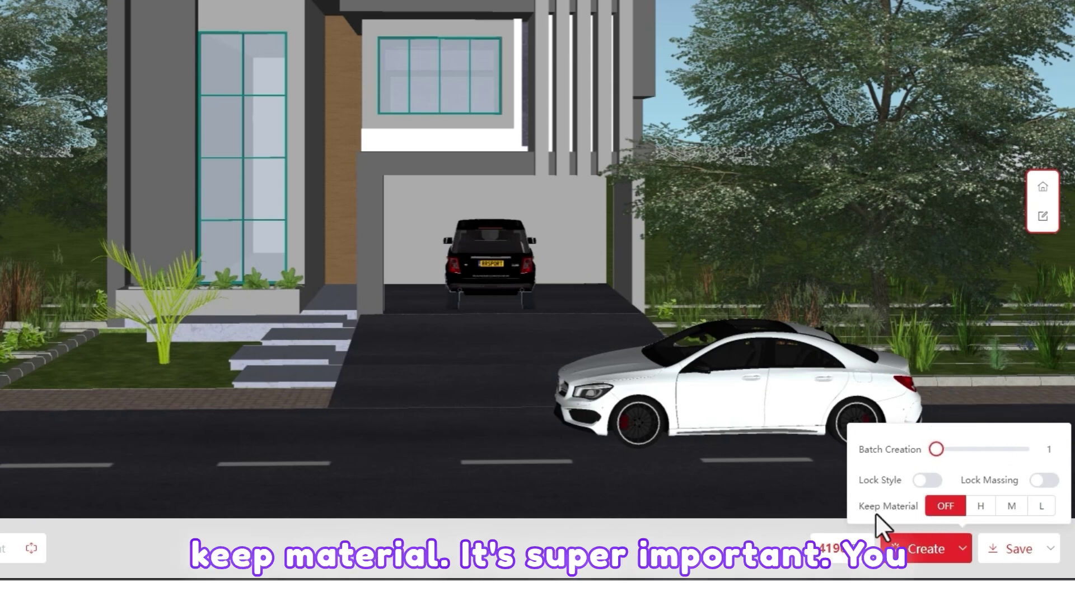
click(981, 506)
click(1012, 506)
click(1041, 506)
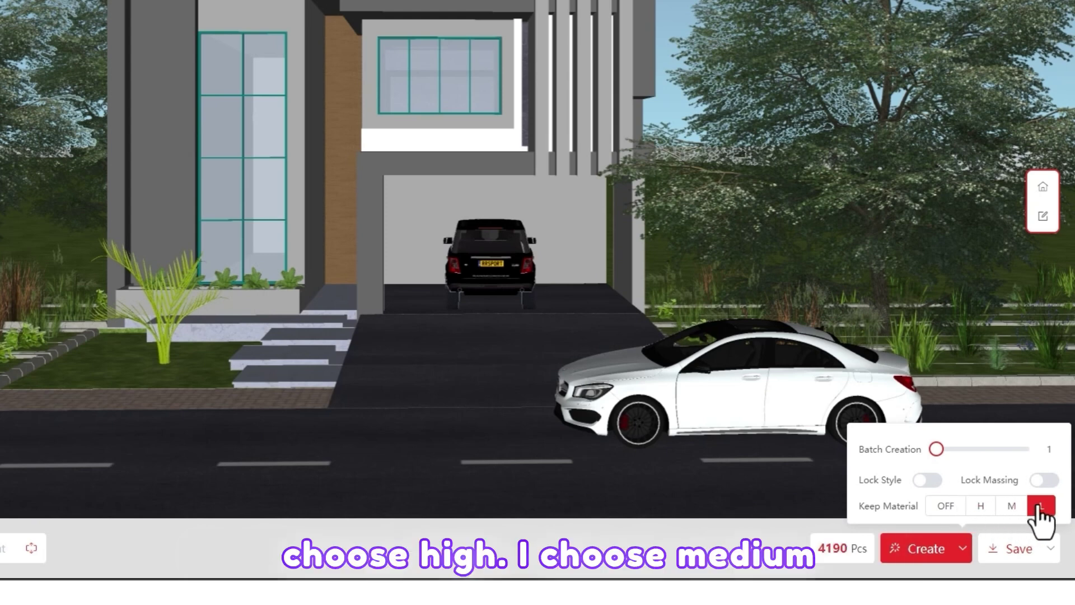
click(1012, 507)
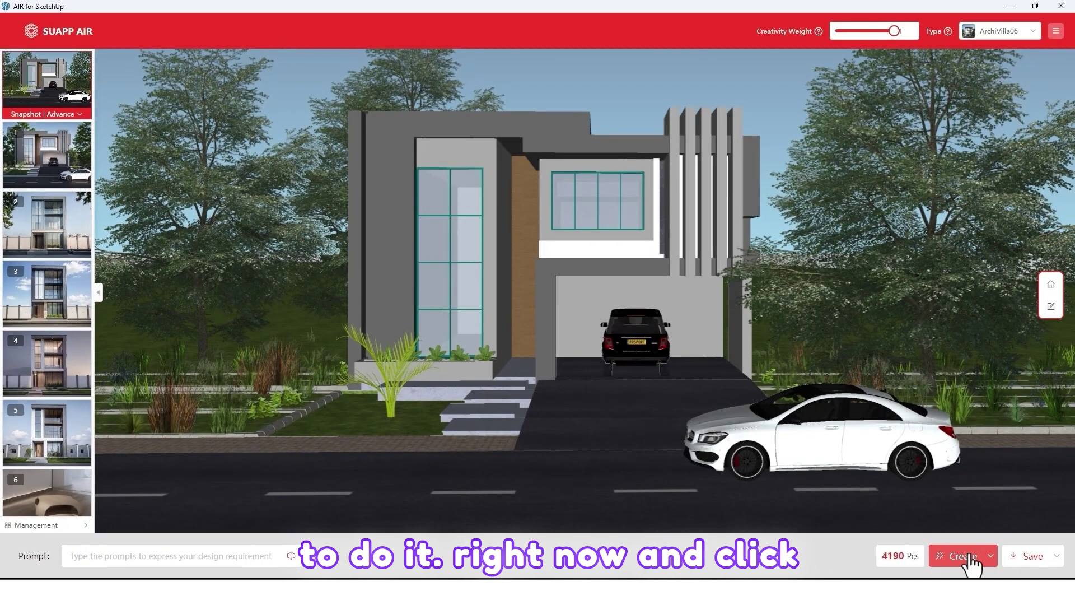
Step: Render the house, compare it with the model, and enter the prompt 'high quantity modern exterior villa.'
click(961, 557)
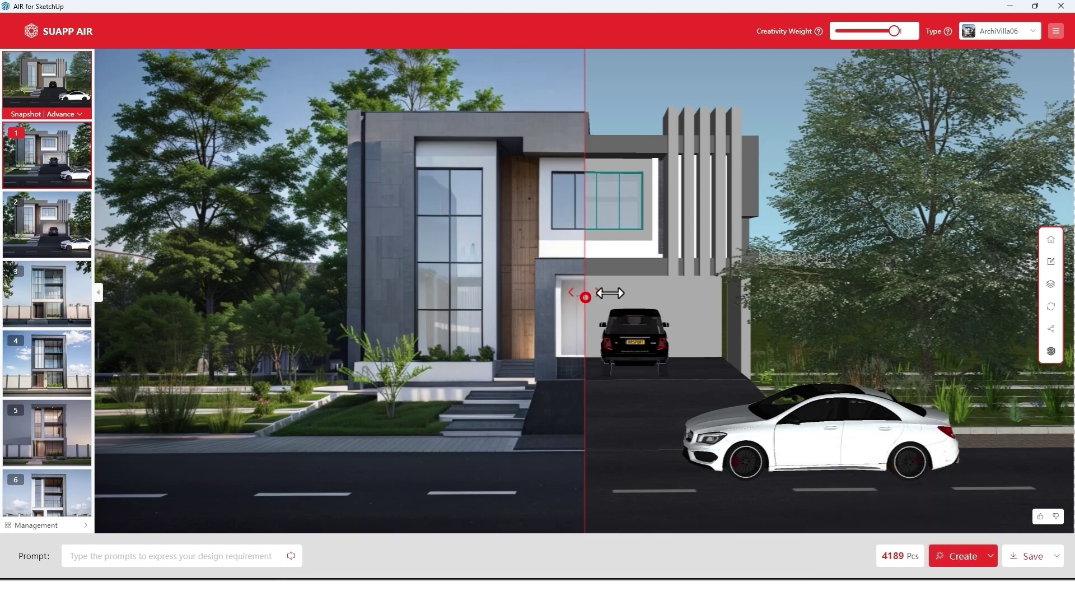
drag(900, 336, 788, 354)
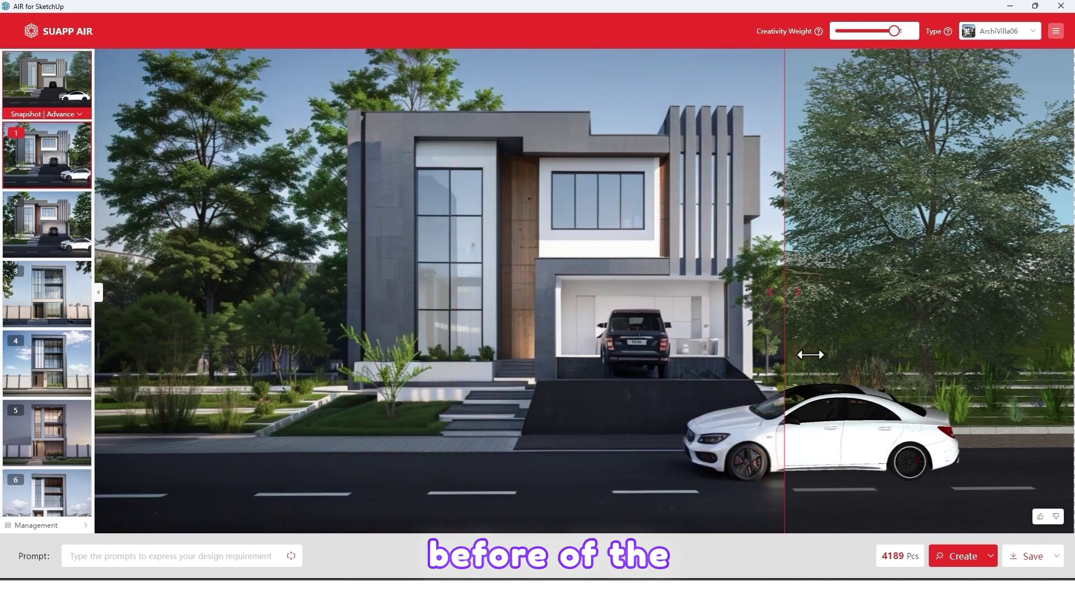
click(169, 557)
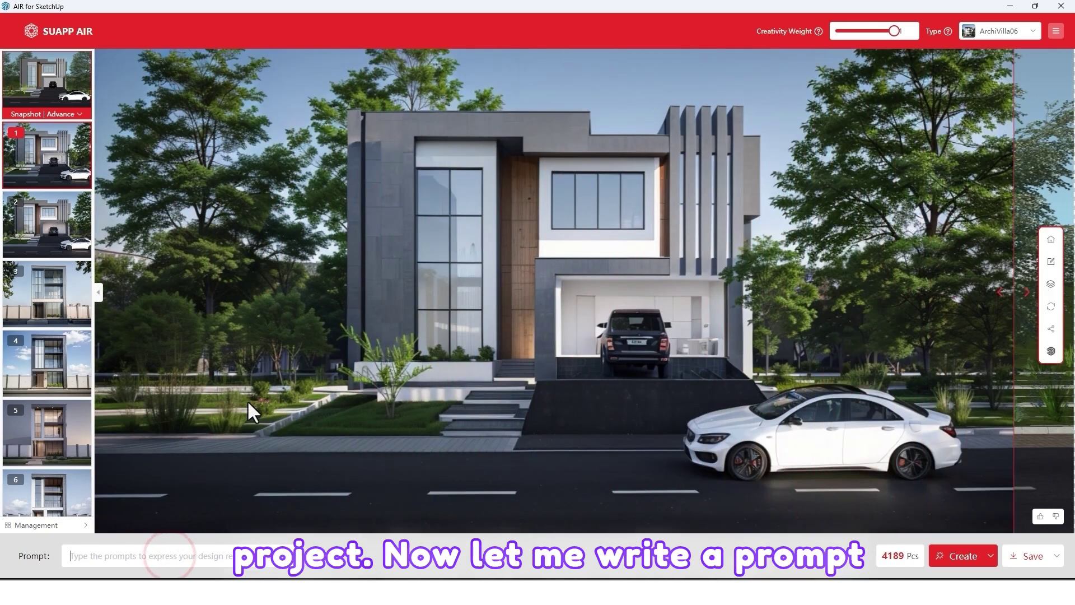
text(high quantity mod)
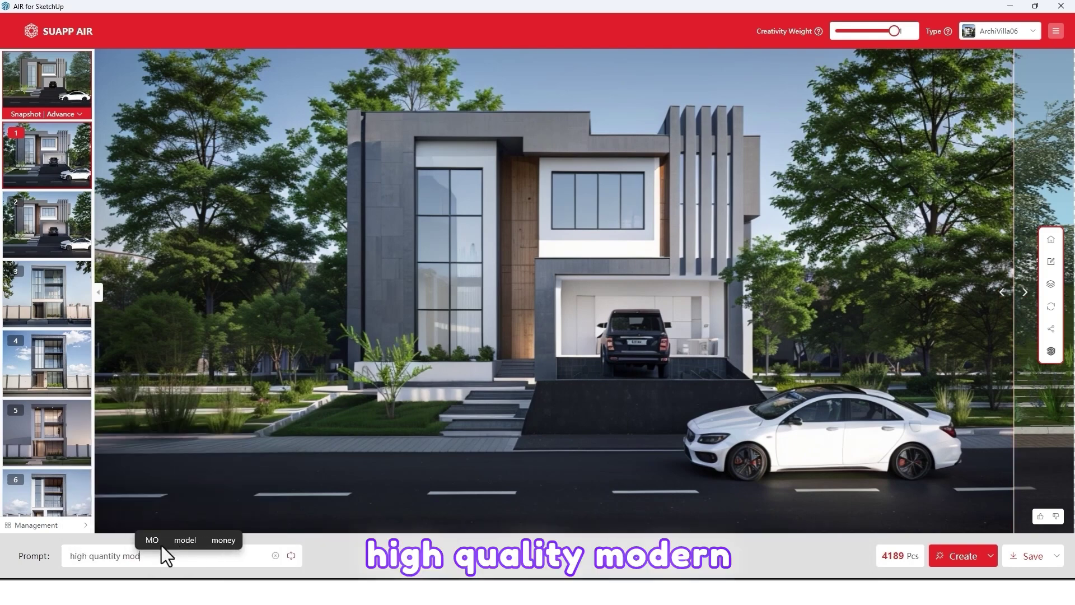
text(ern exterior villa.)
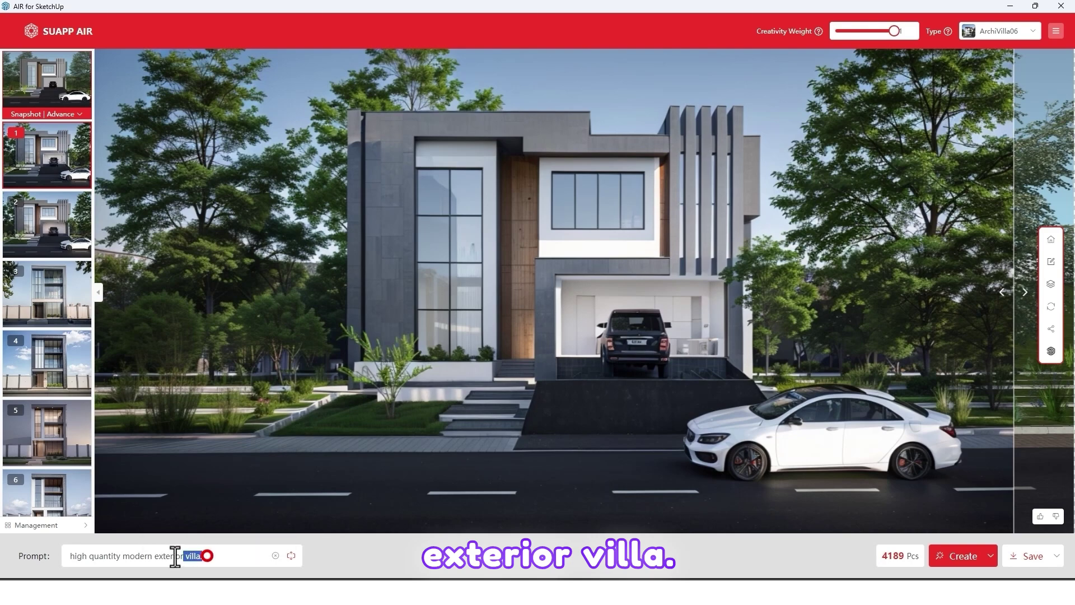
drag(207, 556, 37, 557)
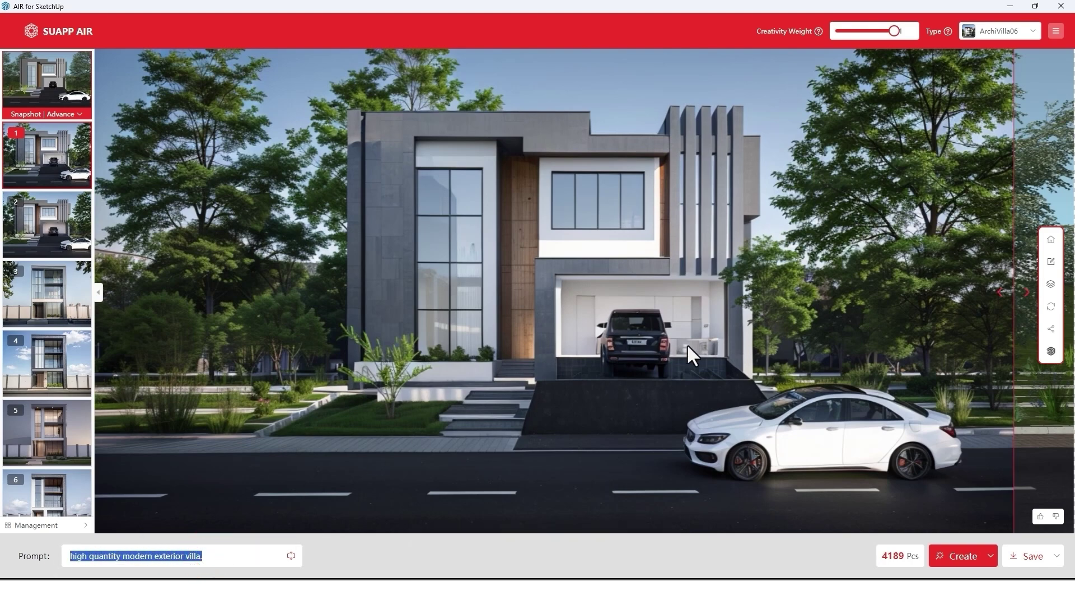
Step: Generate a prompt-based villa render and compare both results against the original model
click(964, 560)
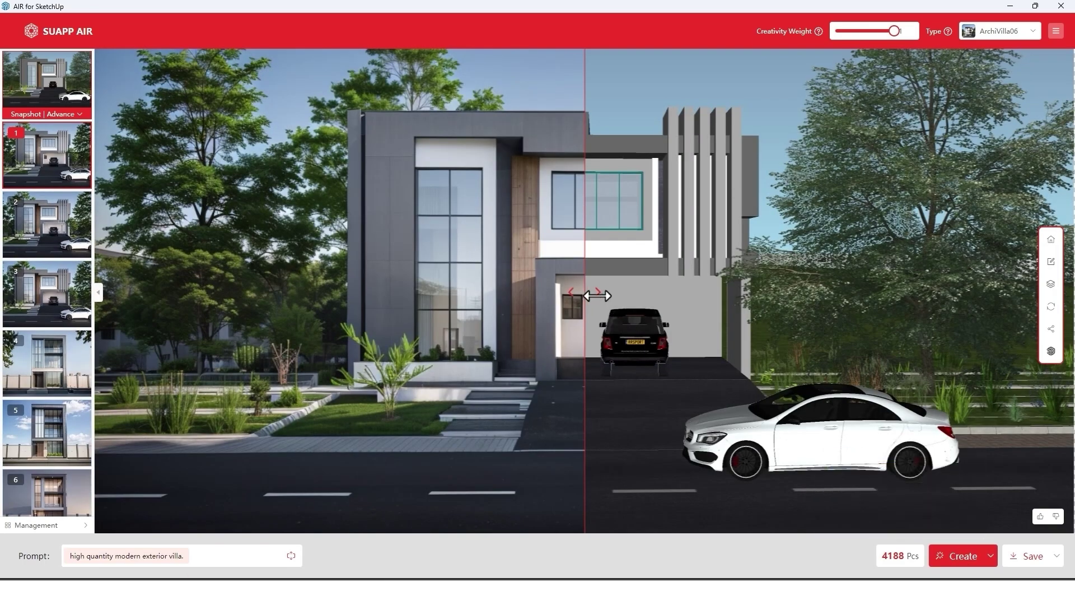
drag(586, 293, 1073, 328)
click(45, 229)
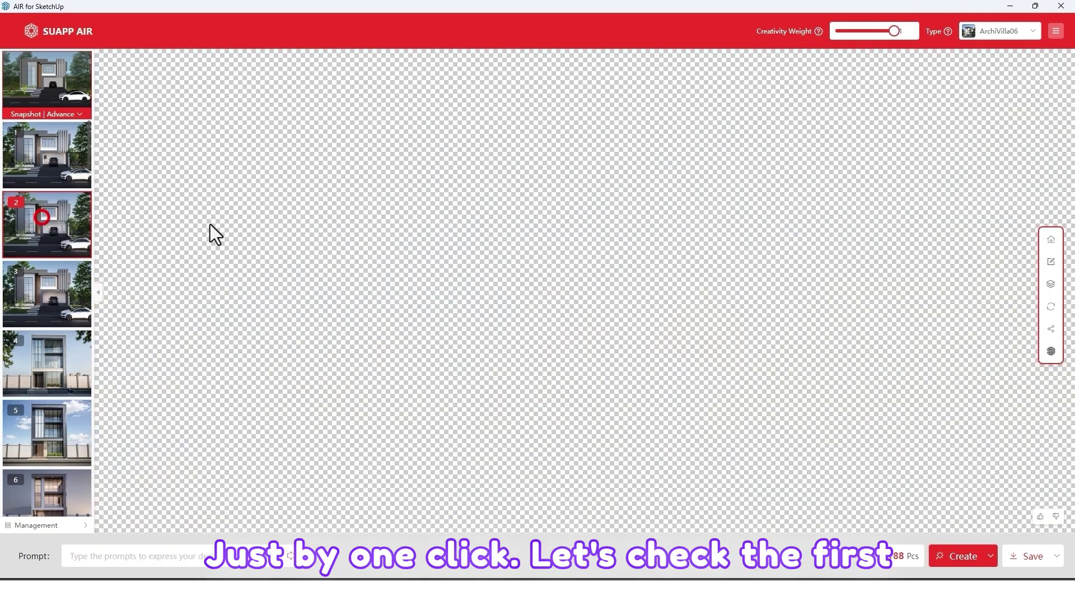
drag(576, 292, 770, 367)
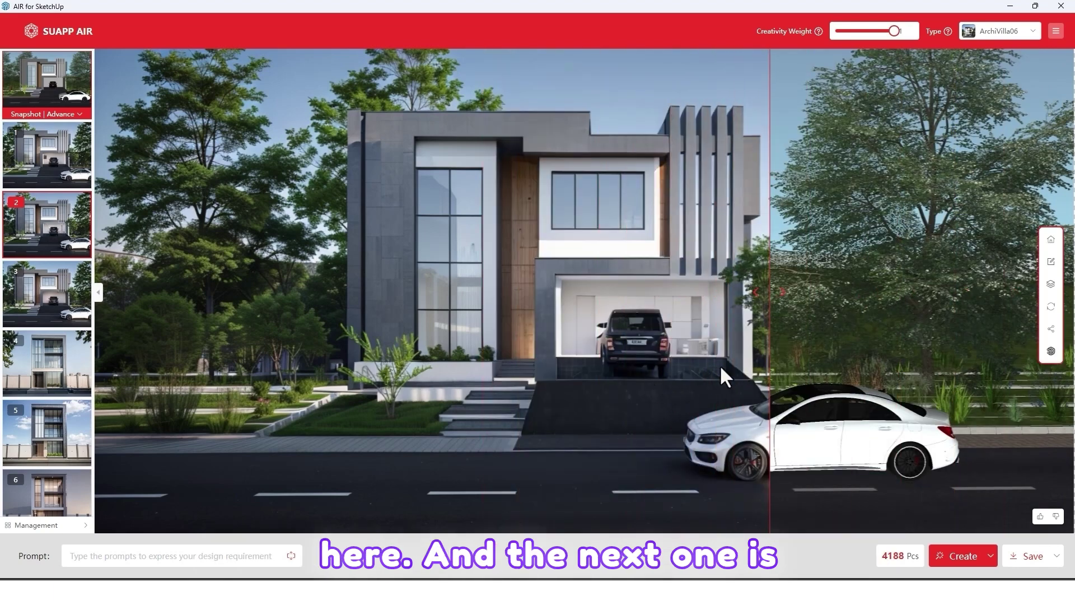
click(60, 168)
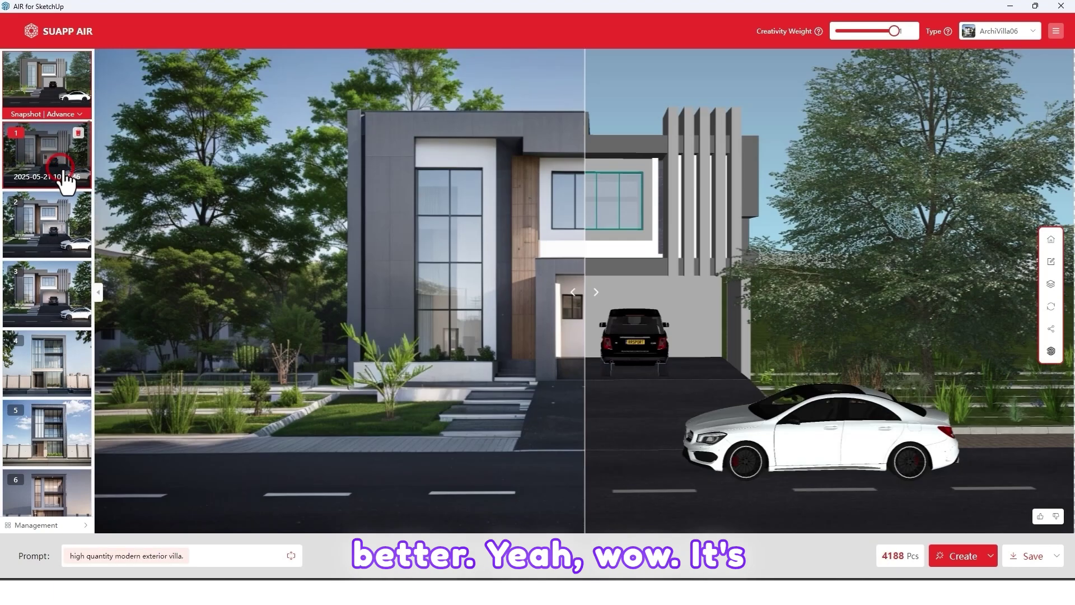
drag(582, 297, 841, 361)
drag(856, 305, 729, 288)
drag(799, 287, 1060, 290)
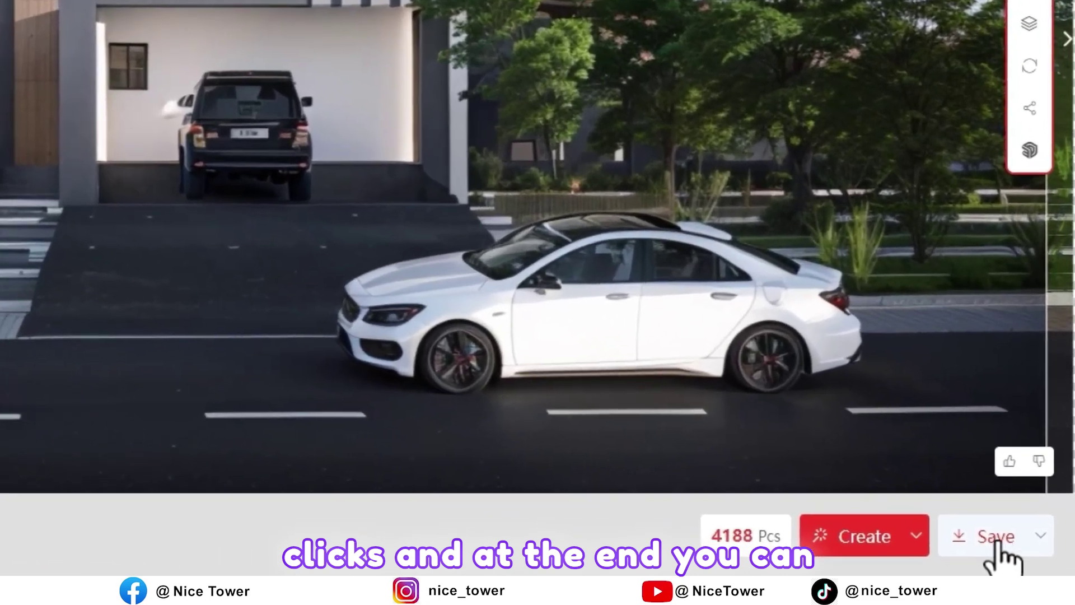
Step: Export the daytime villa render as a UHD PNG into the NICE TOWER folder
click(1041, 536)
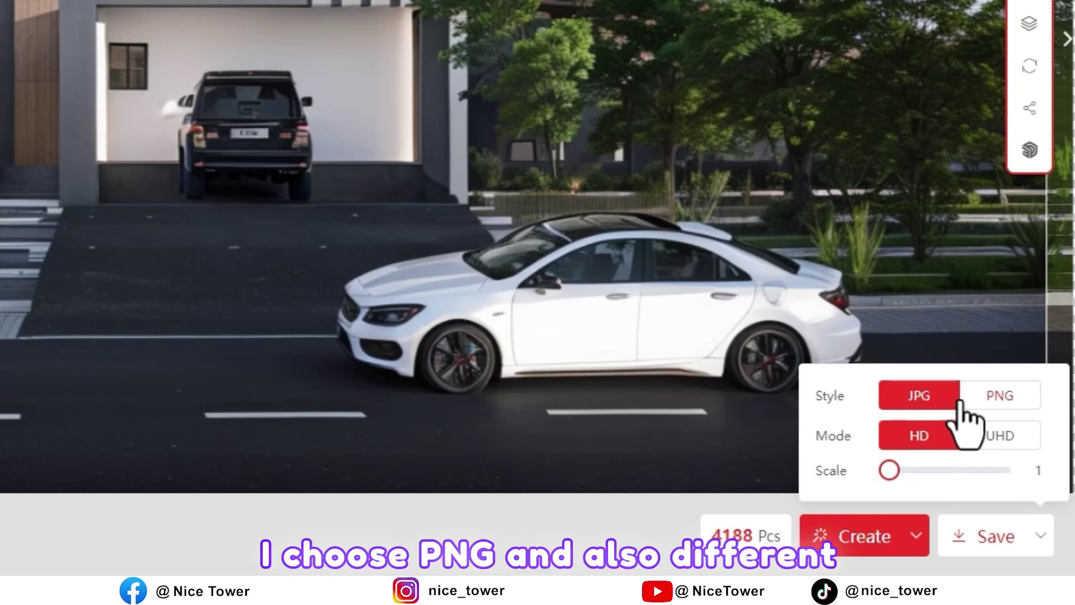
click(1000, 399)
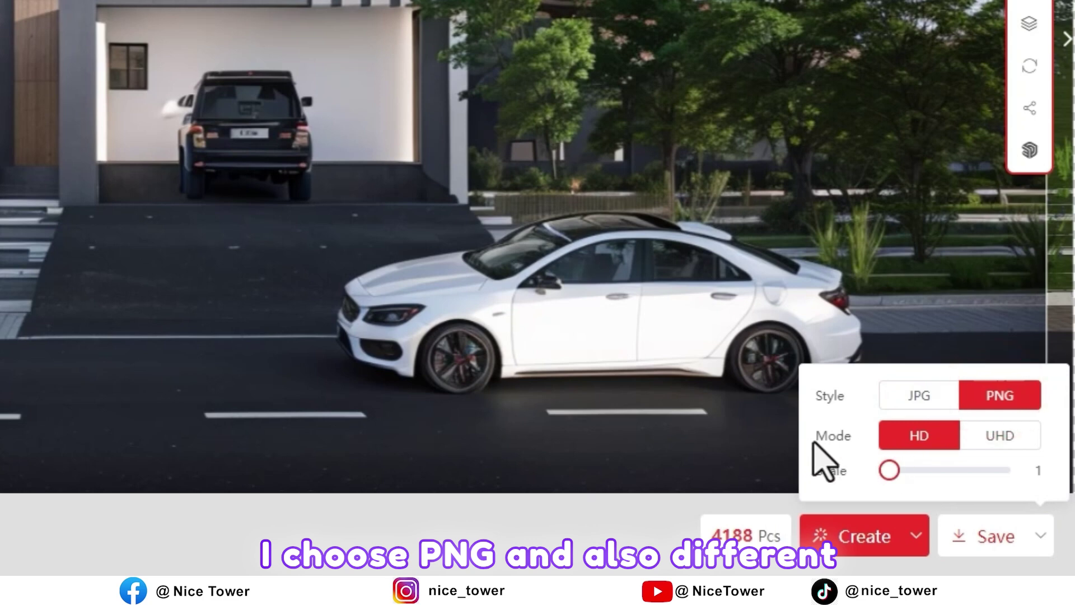
click(1006, 436)
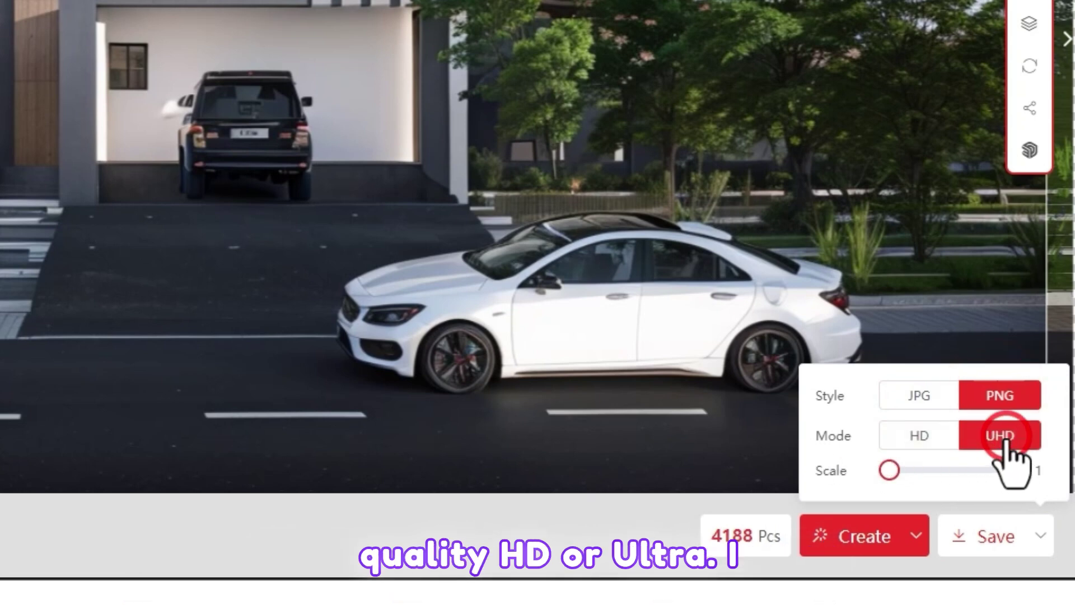
click(990, 542)
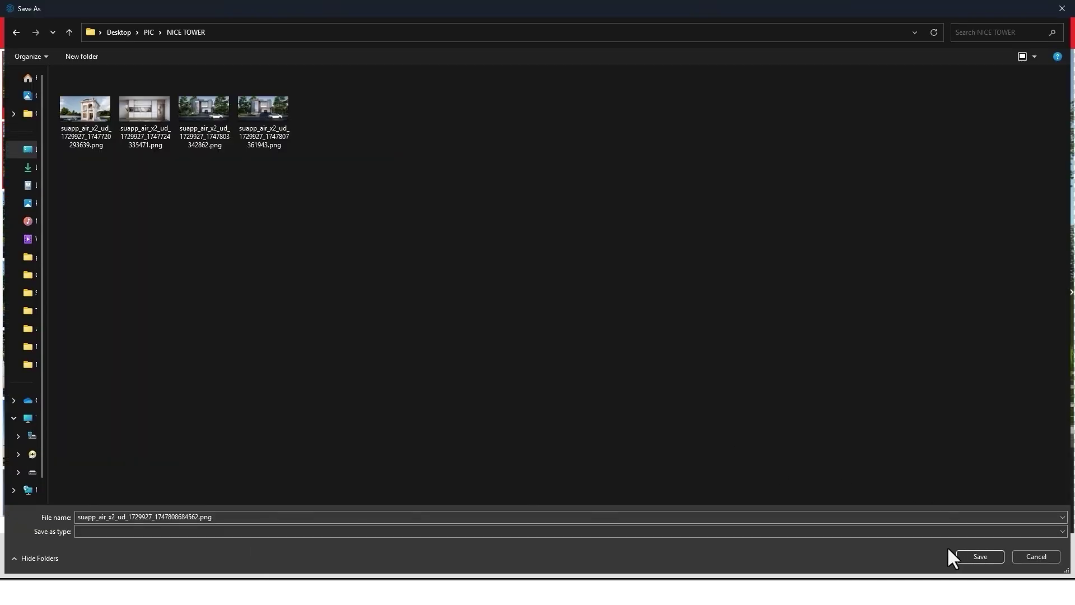
click(986, 558)
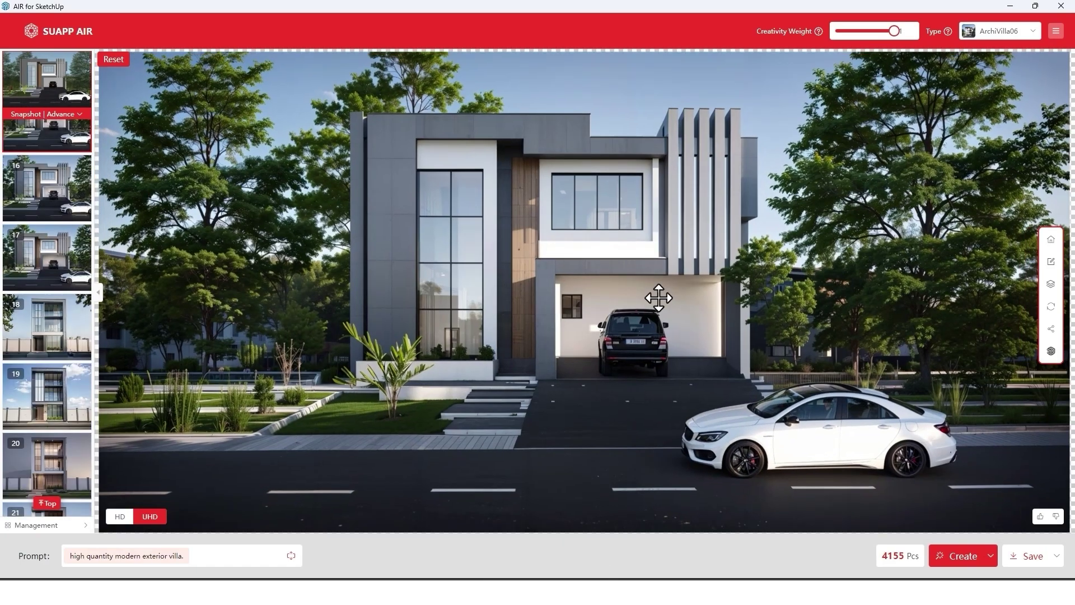
Step: Enter editing mode on the villa render and choose the Space Lighting tool
scroll(658, 298, up, 5)
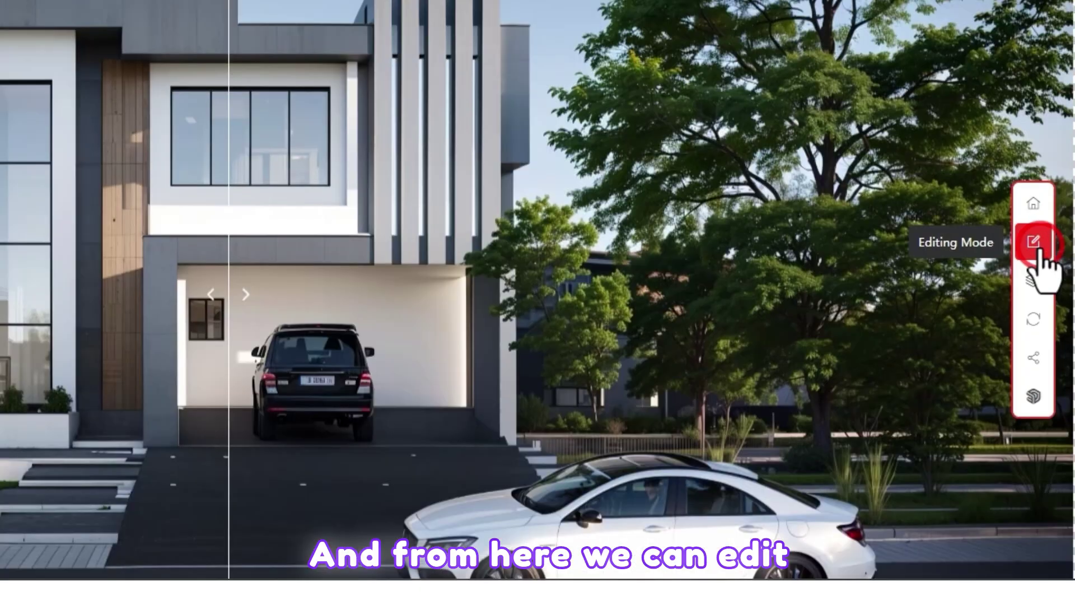
click(1037, 247)
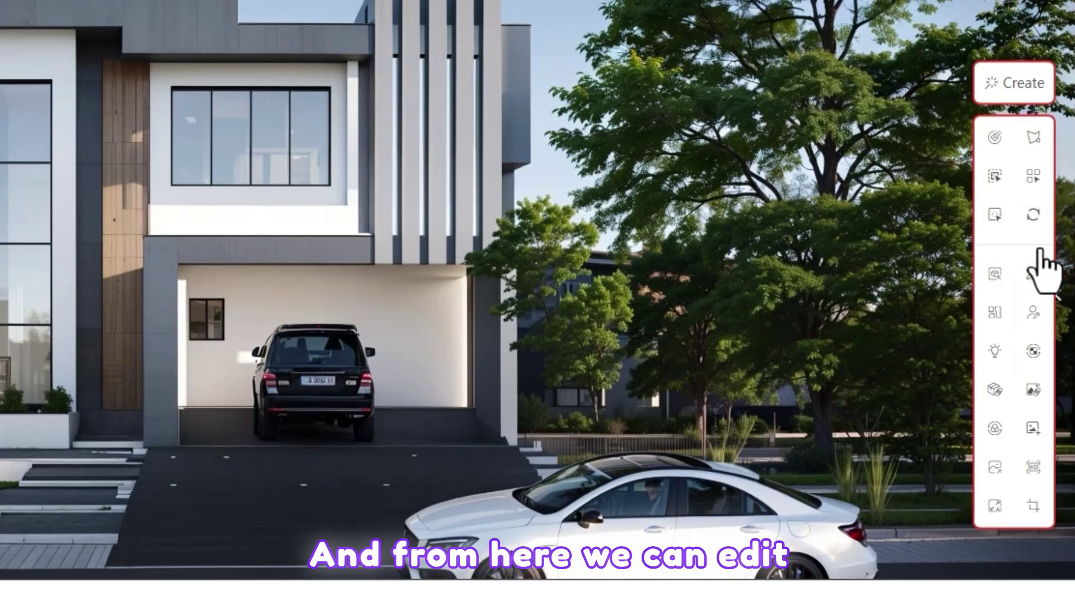
click(997, 356)
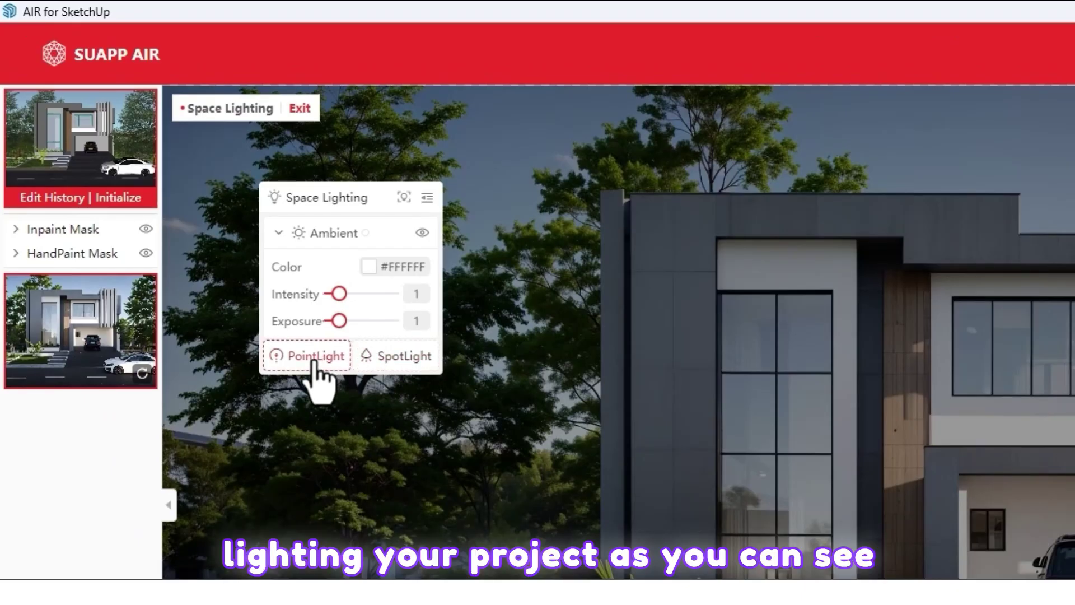
Step: Place the first spotlight above the upper window with a narrower, dimmer beam
click(393, 356)
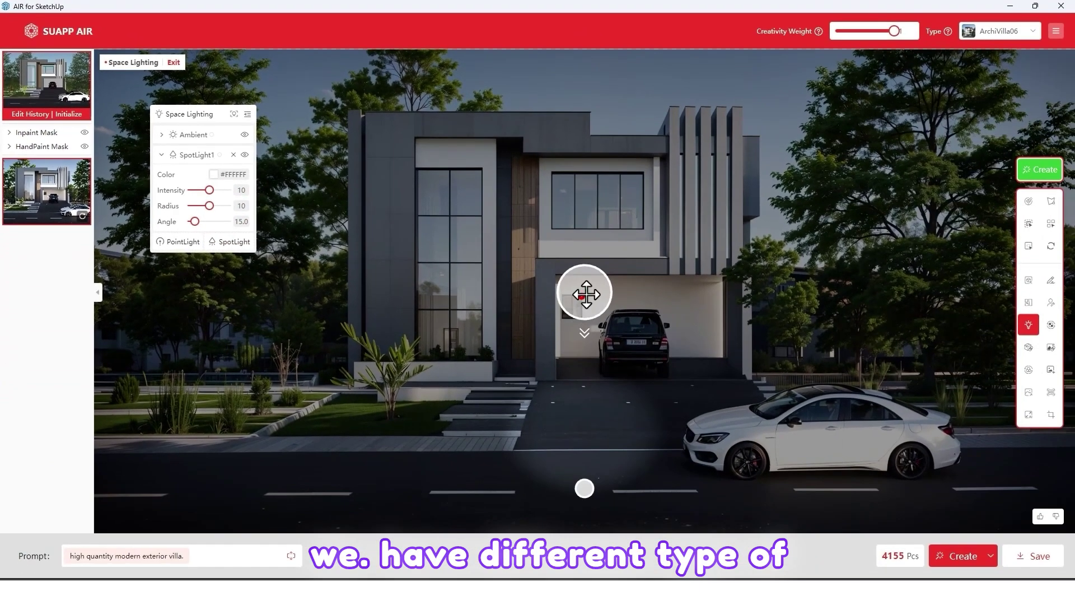
drag(586, 294, 521, 97)
drag(520, 150, 491, 147)
drag(525, 105, 555, 131)
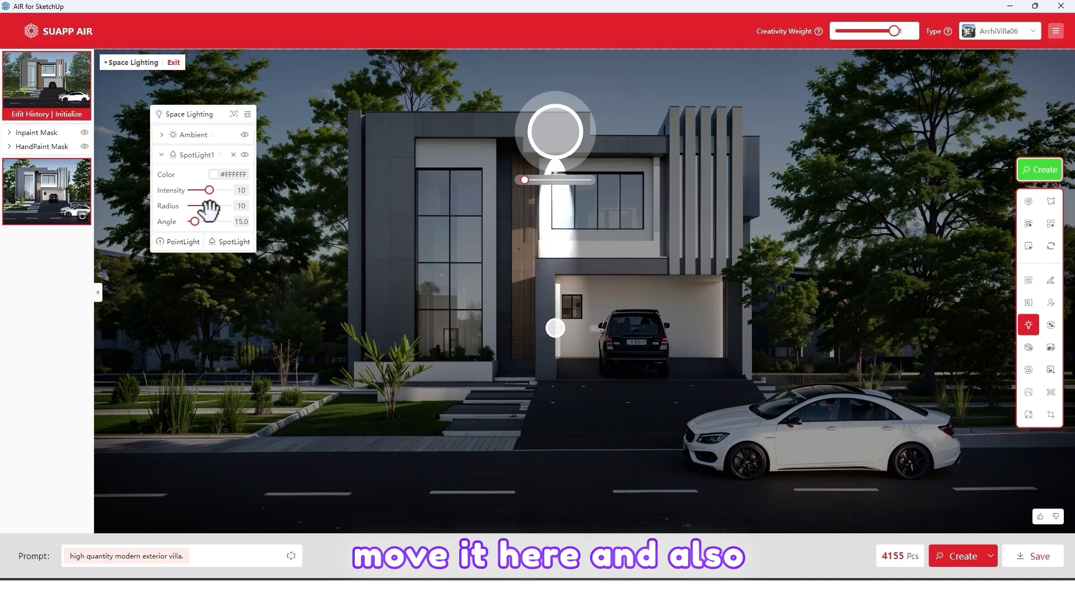
drag(209, 207, 180, 199)
drag(558, 149, 585, 135)
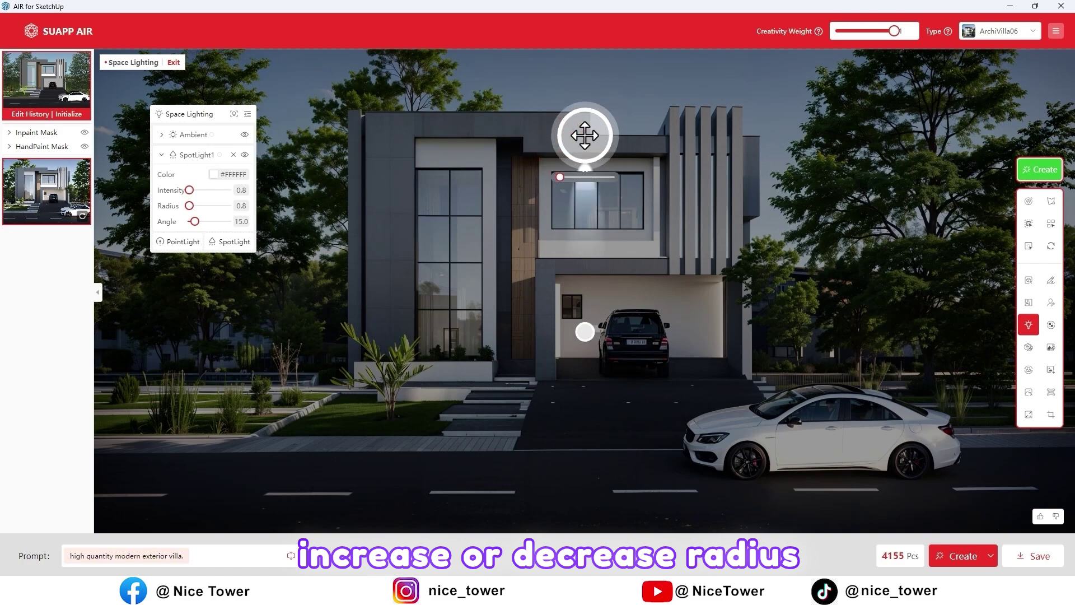
mouse_move(585, 332)
mouse_down()
mouse_move(613, 330)
mouse_move(549, 327)
mouse_move(589, 329)
mouse_up()
click(573, 144)
drag(574, 144, 554, 131)
Step: Add spotlights two to seven across the upper window, garage, upper facade and front plant
click(230, 242)
drag(659, 130, 596, 130)
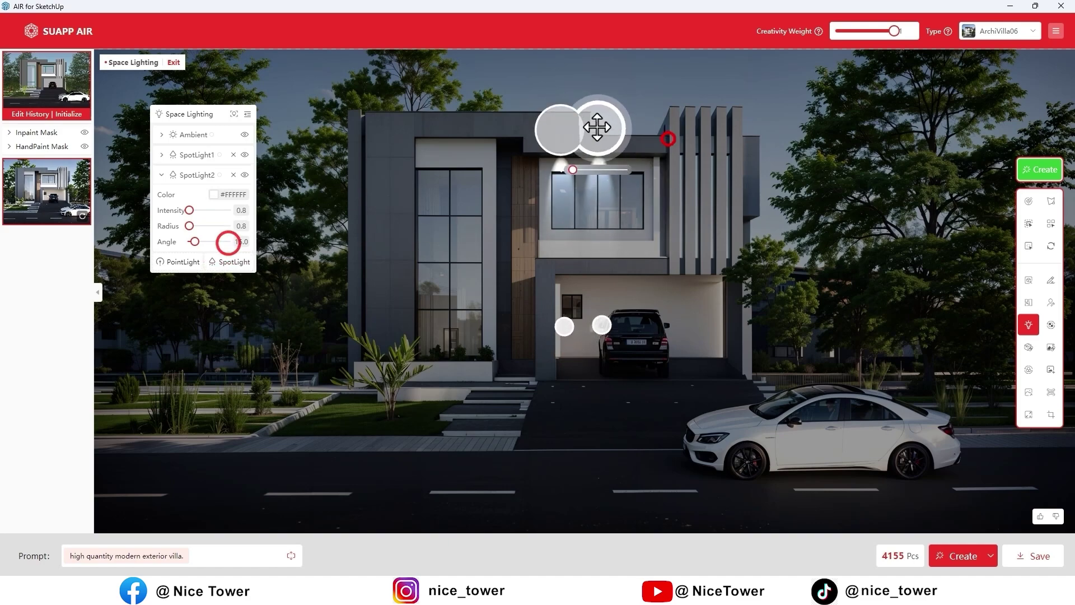
click(215, 260)
drag(697, 136, 630, 130)
click(230, 282)
drag(582, 325, 592, 213)
click(230, 302)
drag(751, 219, 654, 213)
click(230, 322)
drag(753, 222, 453, 83)
click(230, 342)
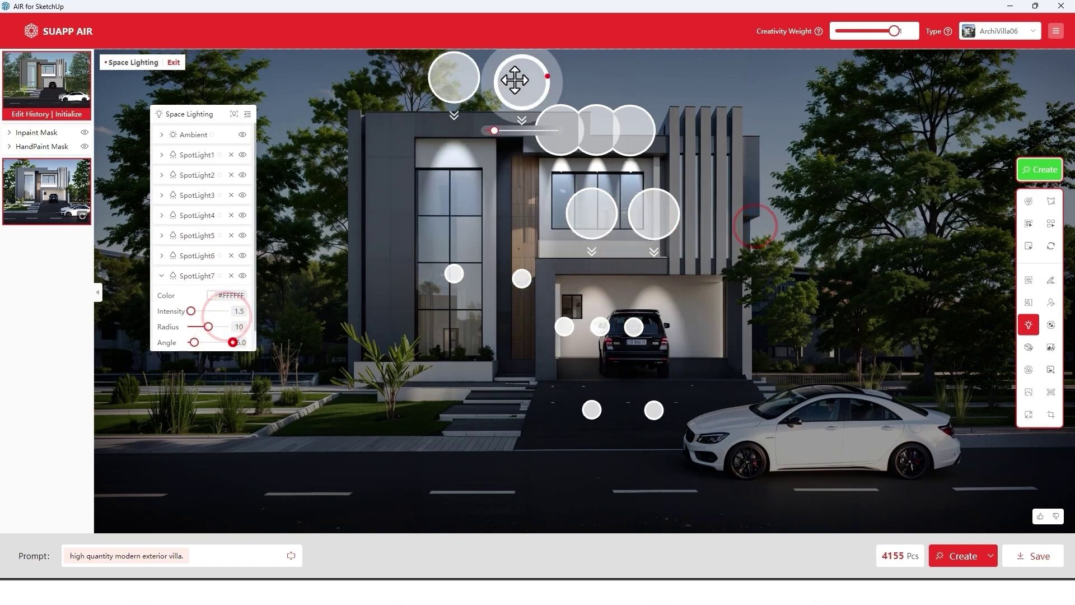
drag(547, 75, 389, 244)
Step: Turn the front-plant light into an uplight and adjust the right-hand garage spotlights
drag(396, 440, 386, 246)
drag(392, 245, 387, 382)
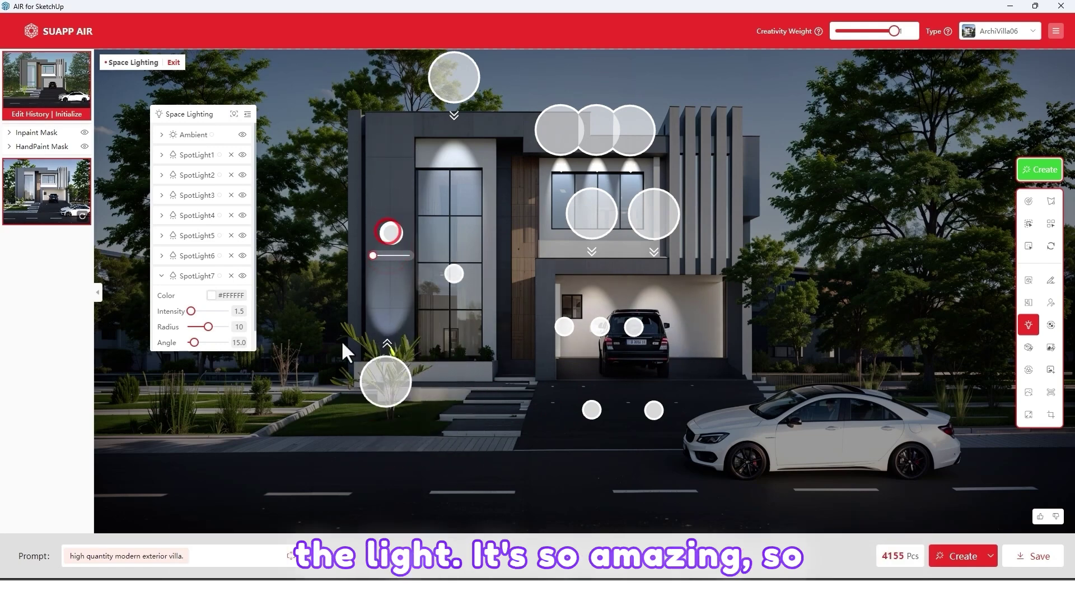
drag(654, 213, 679, 215)
drag(591, 213, 605, 212)
drag(605, 410, 604, 400)
drag(680, 410, 679, 397)
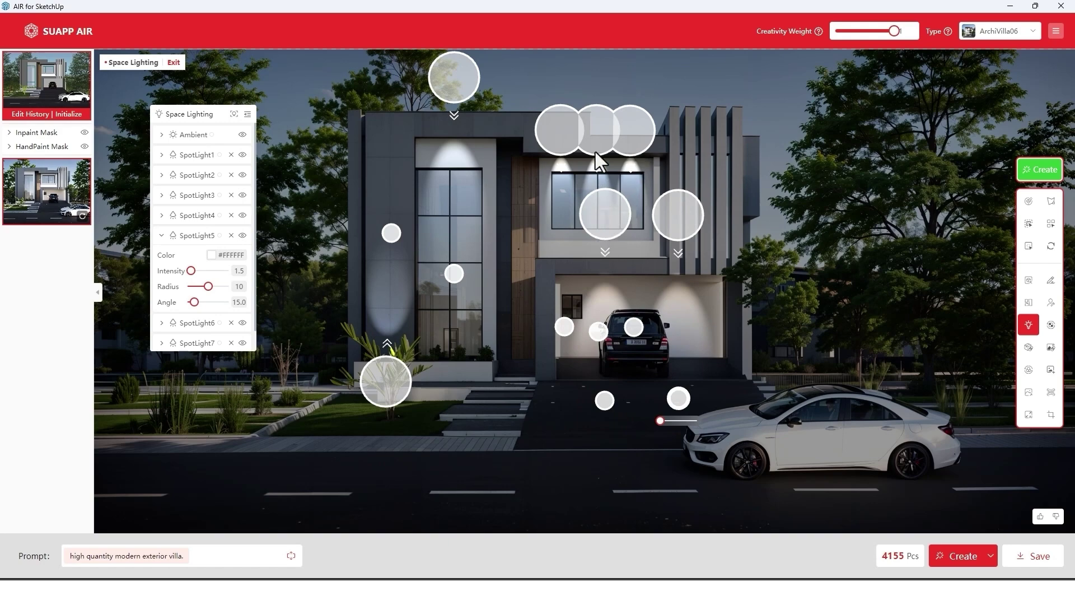
Step: Tint SpotLight1 warm yellow #E4CC76 and copy its colour code
click(565, 132)
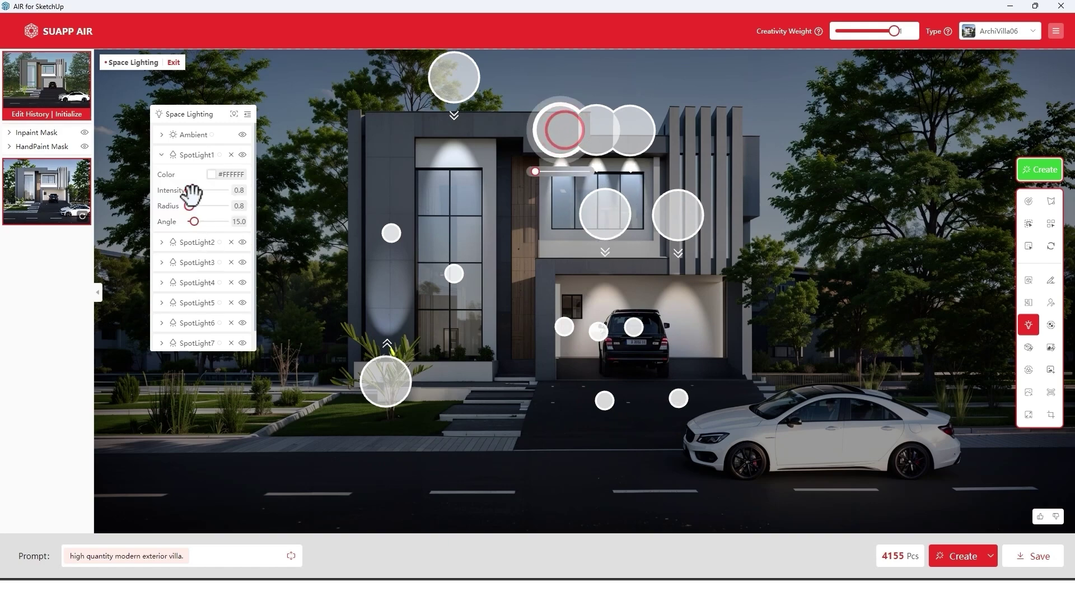
click(226, 175)
mouse_move(292, 246)
mouse_down()
mouse_move(292, 231)
mouse_move(292, 252)
mouse_up()
click(199, 217)
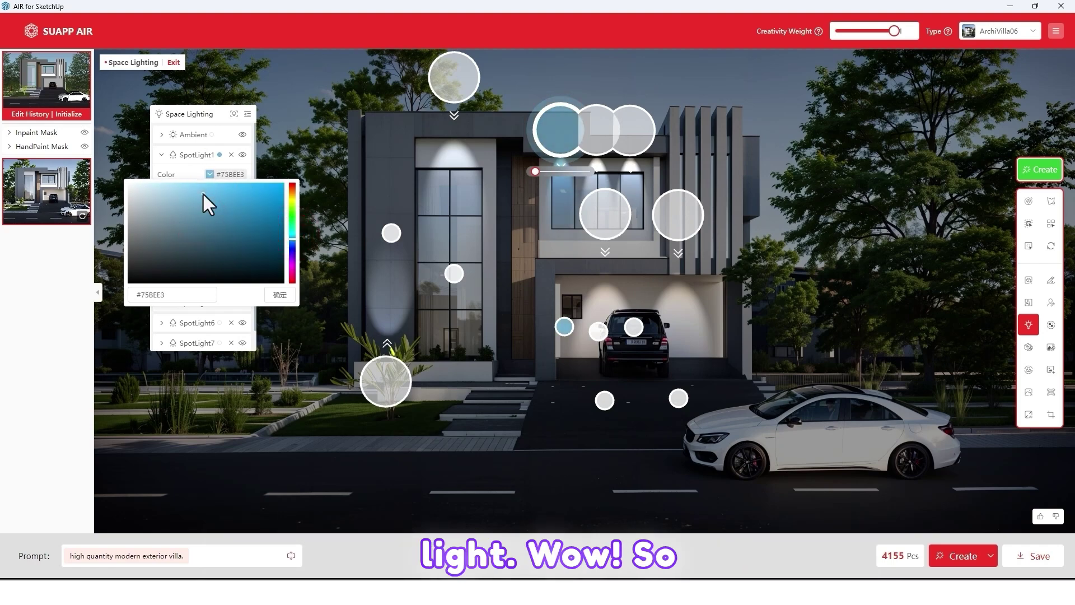
click(292, 196)
click(292, 193)
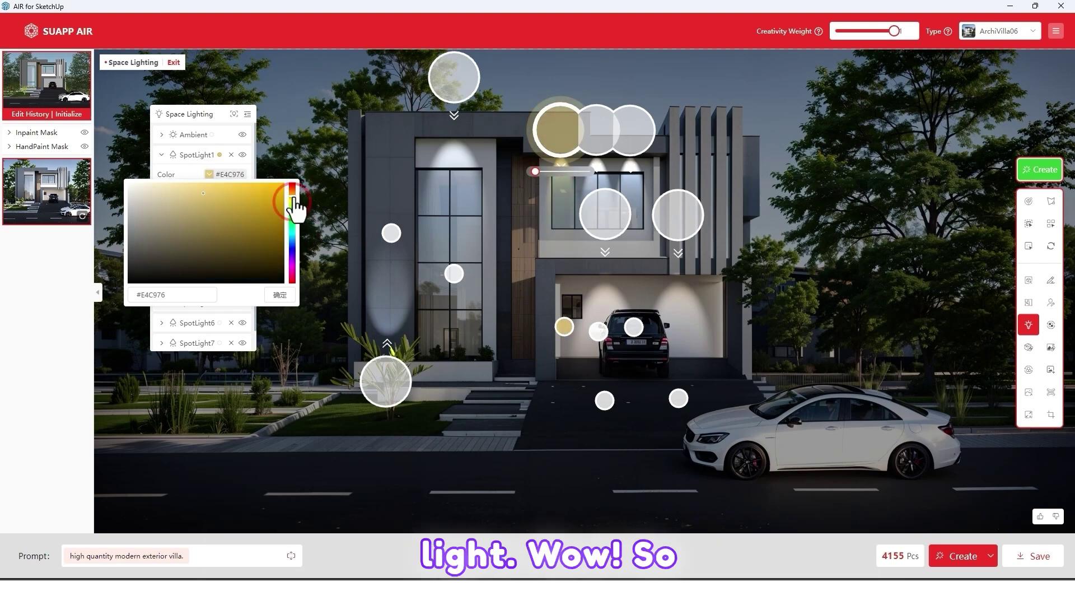
drag(174, 291, 129, 314)
Step: Apply the #E4CC76 yellow to SpotLight2 and SpotLight3 over the window
click(591, 132)
click(211, 194)
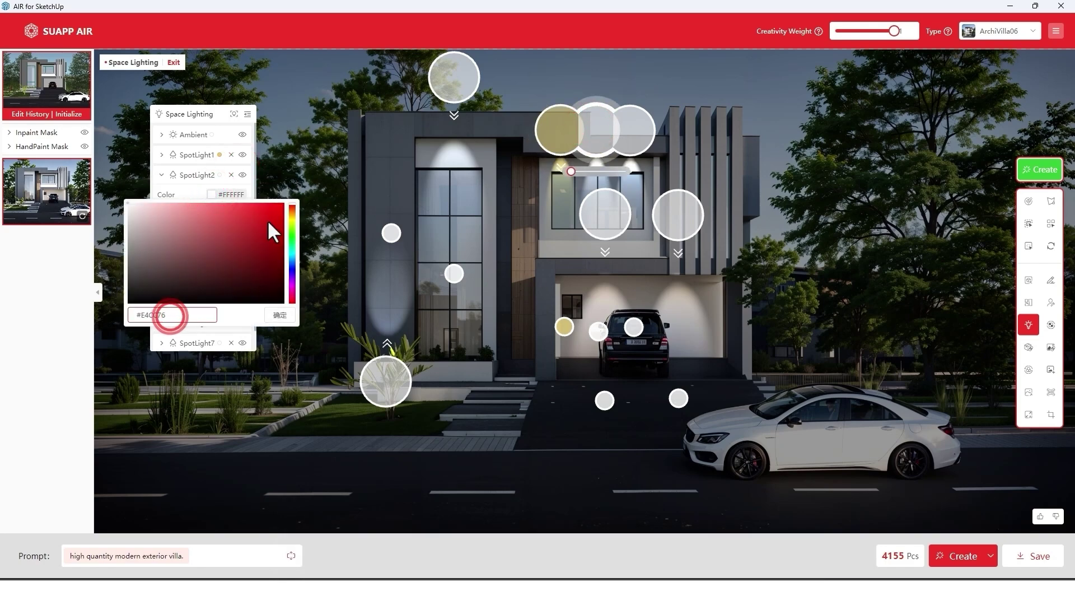
click(288, 178)
click(630, 119)
click(223, 214)
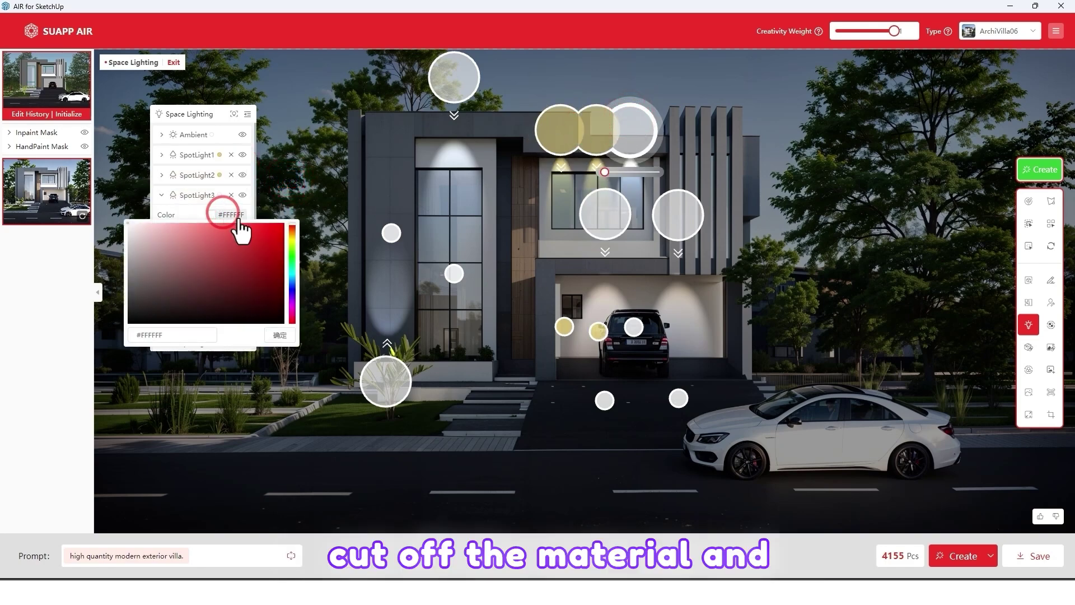
drag(174, 335, 120, 336)
text(#E4CC76)
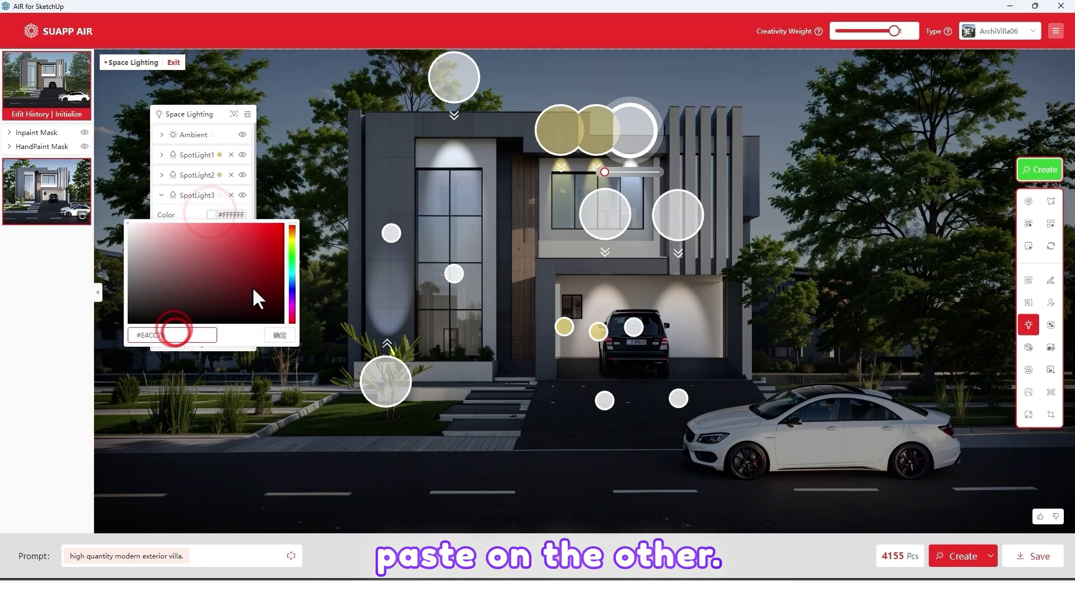
click(238, 206)
Step: Add an eighth spotlight by the entrance steps
click(386, 381)
click(233, 343)
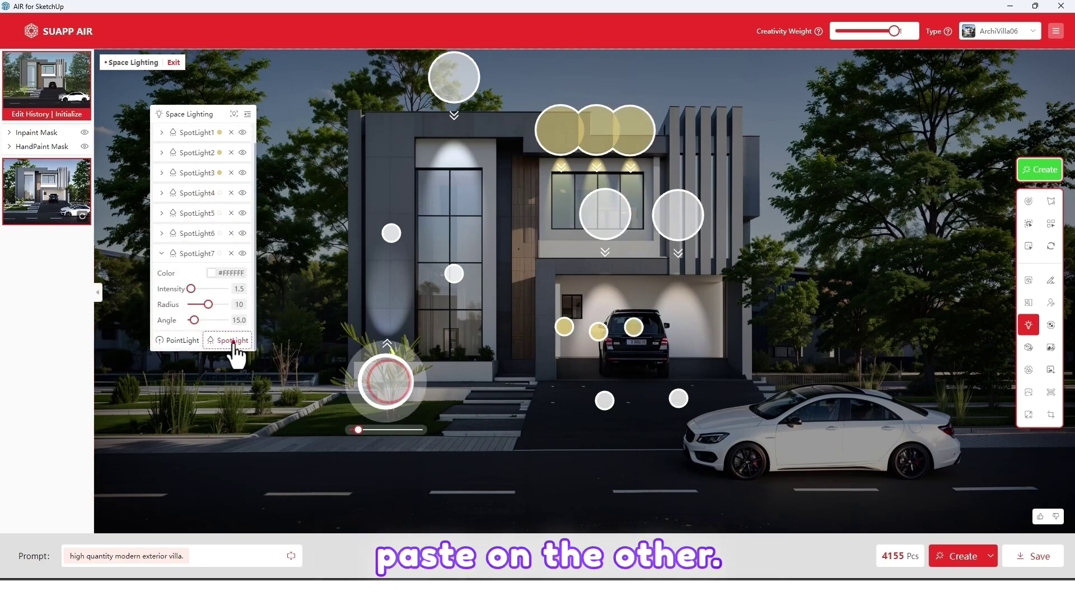
drag(453, 388, 462, 403)
click(385, 381)
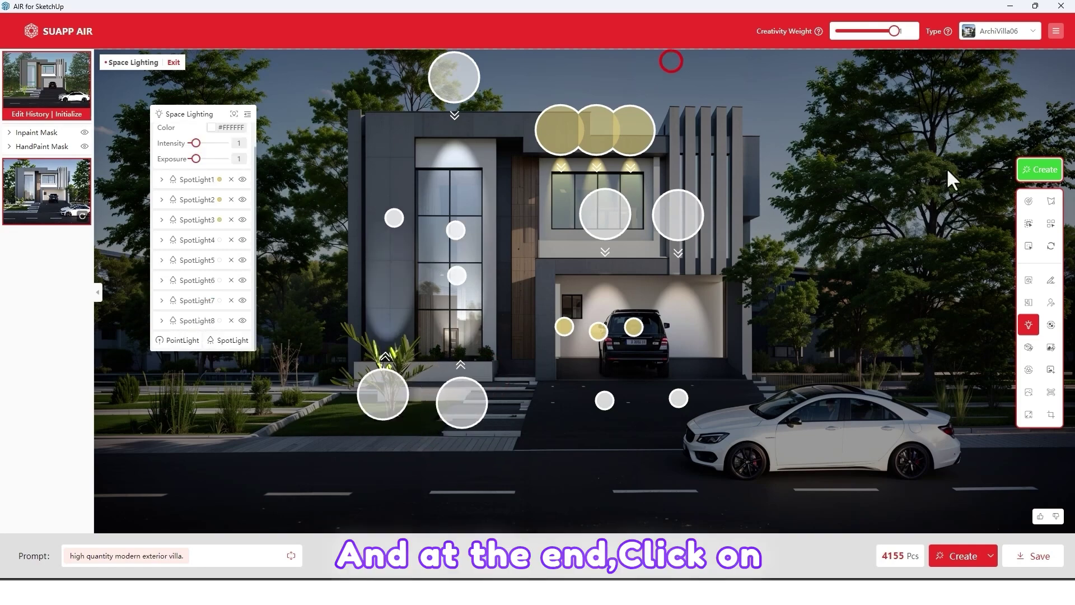
Step: Generate the spotlit night render and save it as a UHD PNG in NICE TOWER
click(1043, 170)
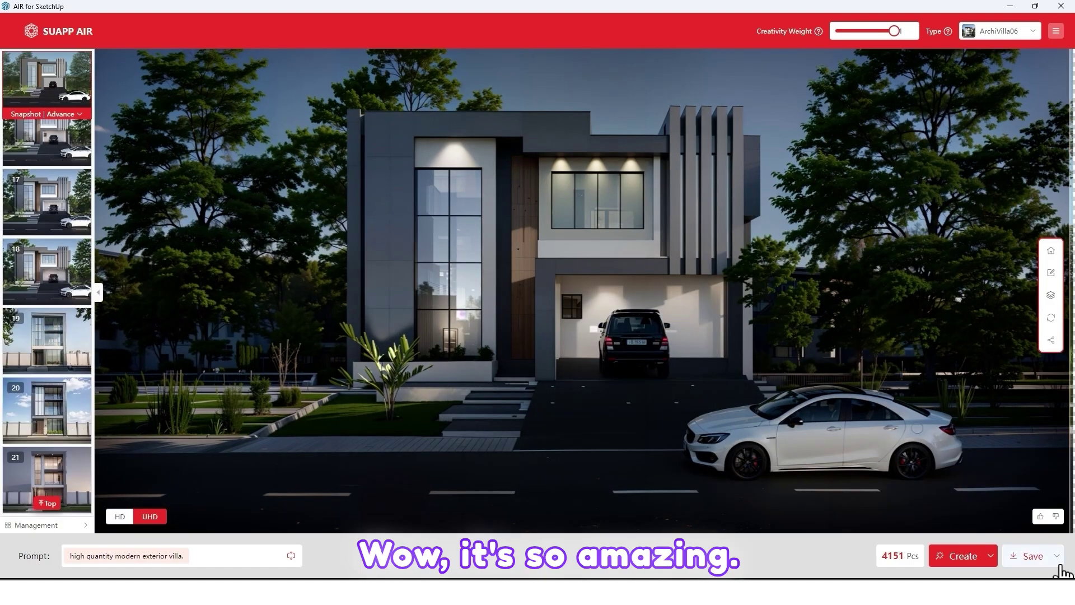
click(1057, 558)
click(1038, 503)
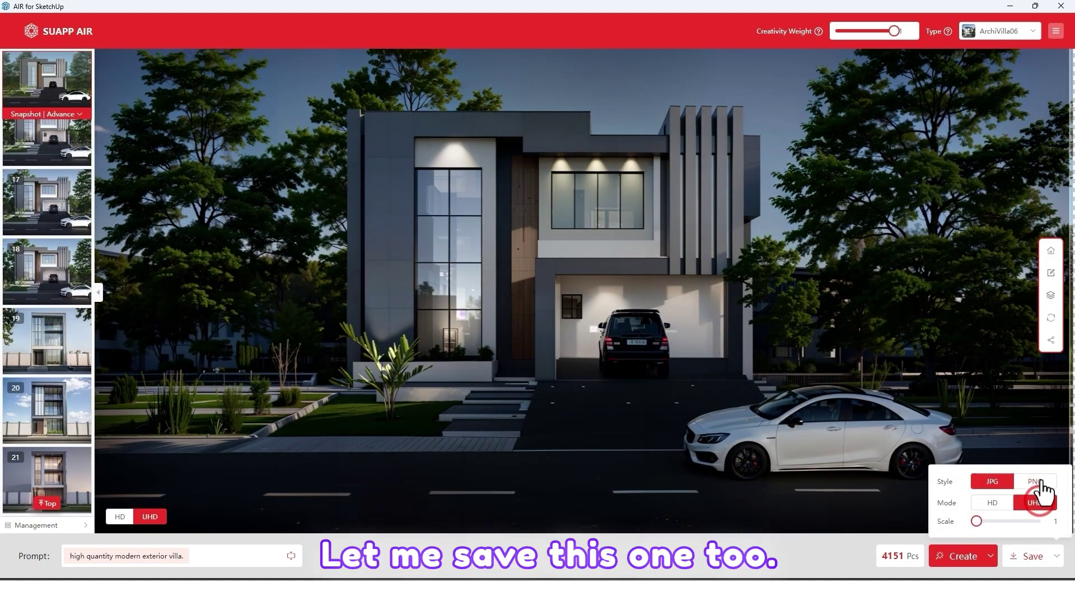
click(1030, 565)
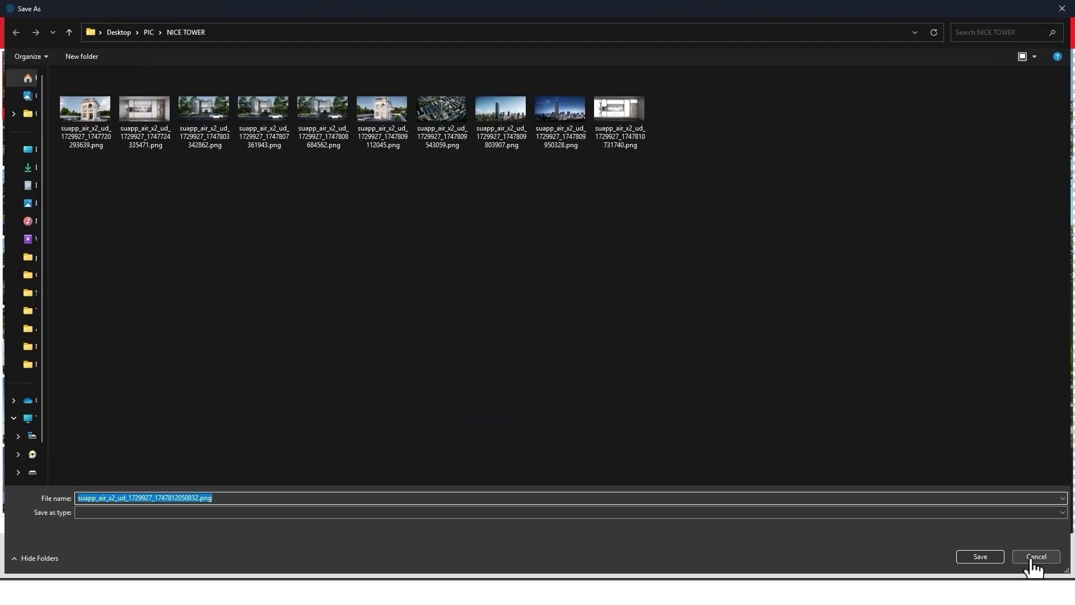
click(980, 557)
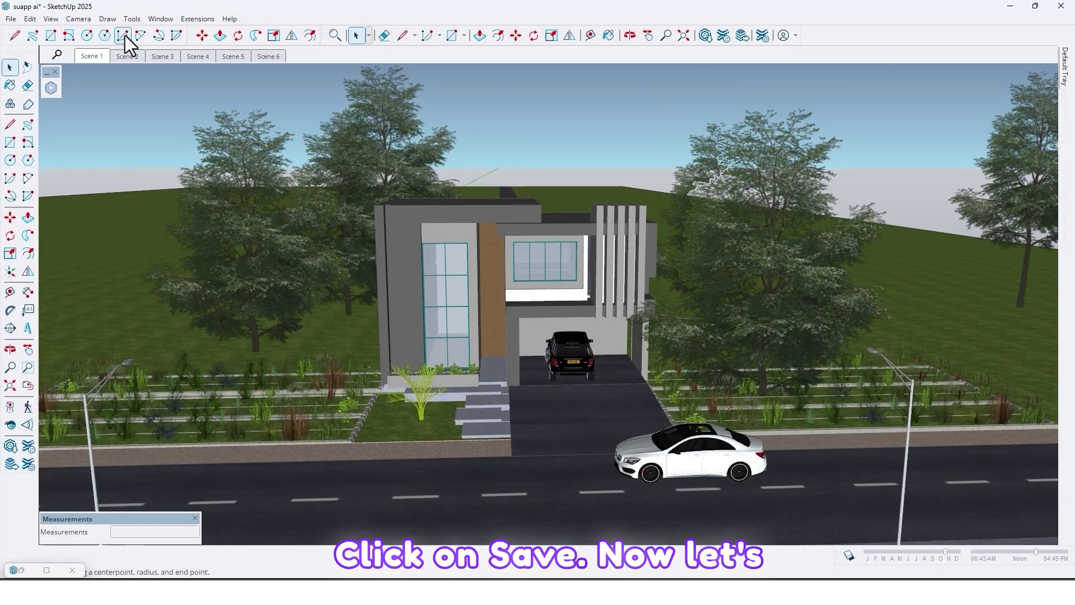
Step: Switch SketchUp to Scene 2's classic villa and reopen the AIR render window
click(132, 57)
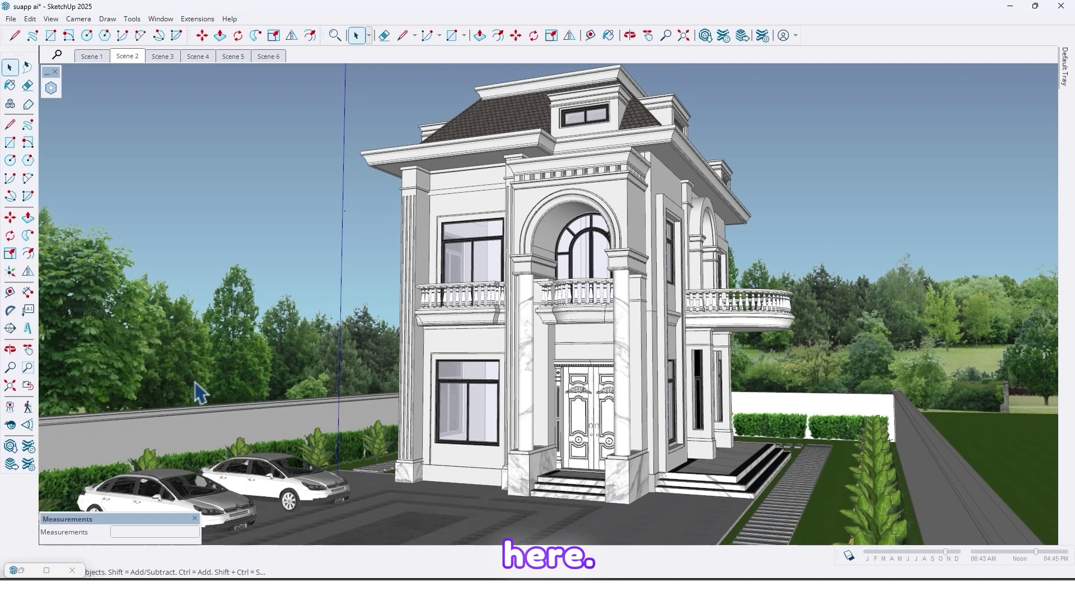
click(53, 90)
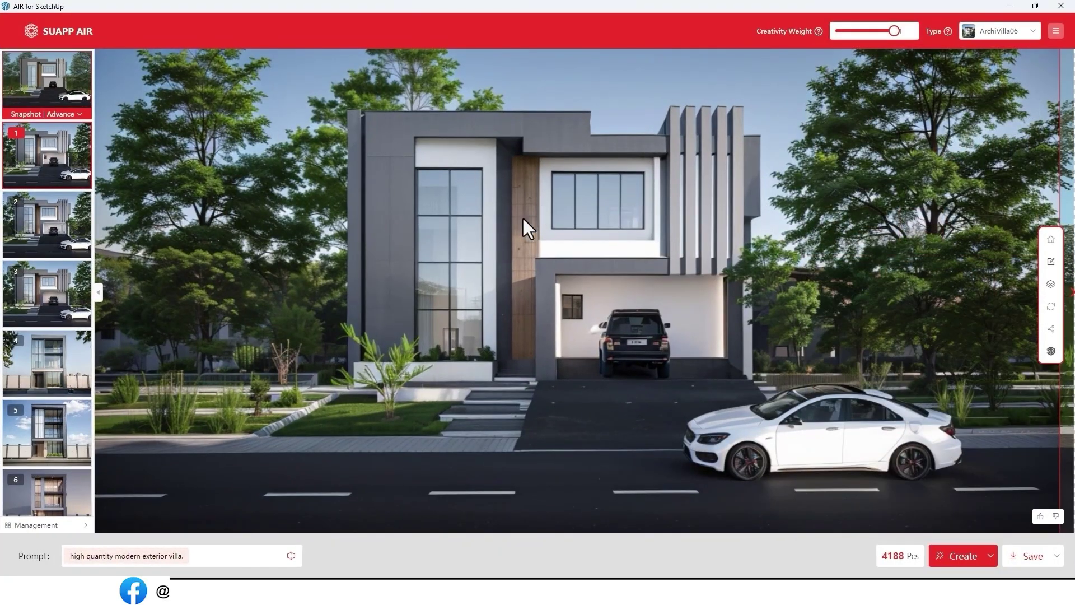
mouse_move(46, 95)
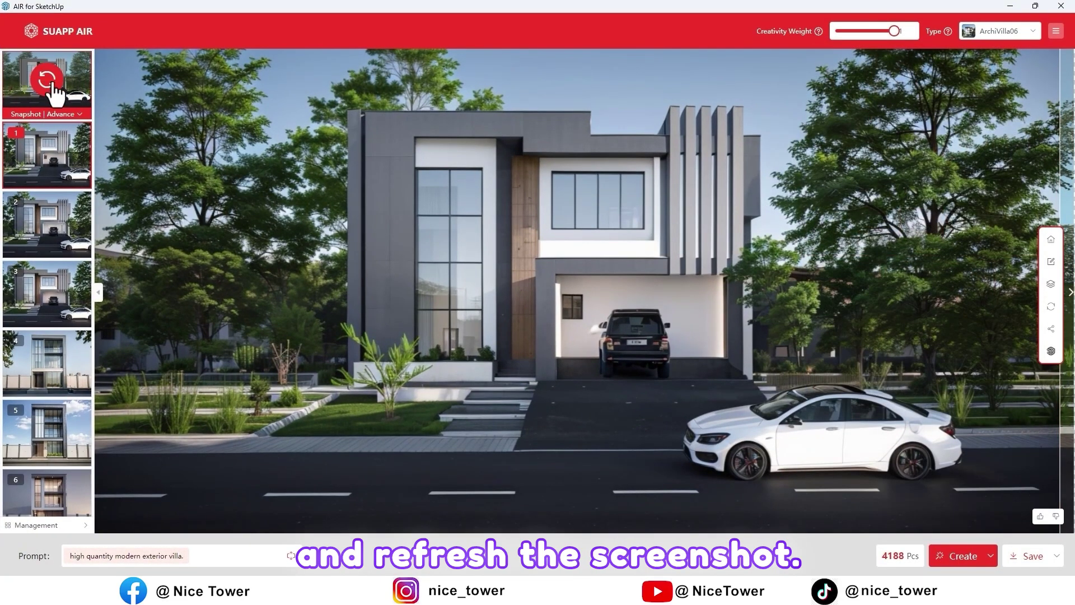
Step: Refresh the snapshot to the classic villa and replace the prompt with 'high quality classic villa'
click(47, 80)
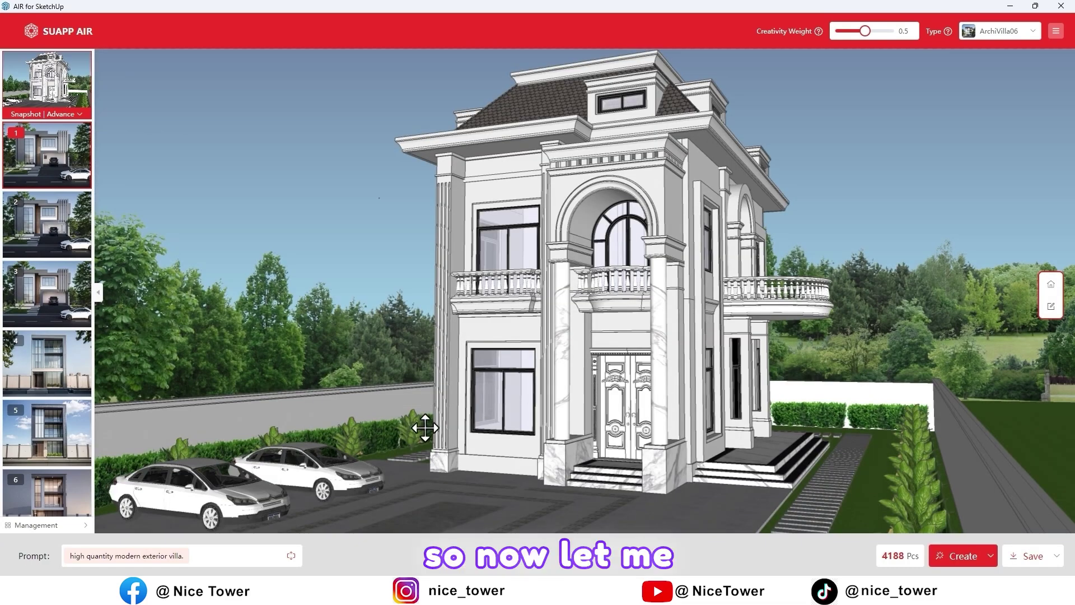
mouse_move(119, 565)
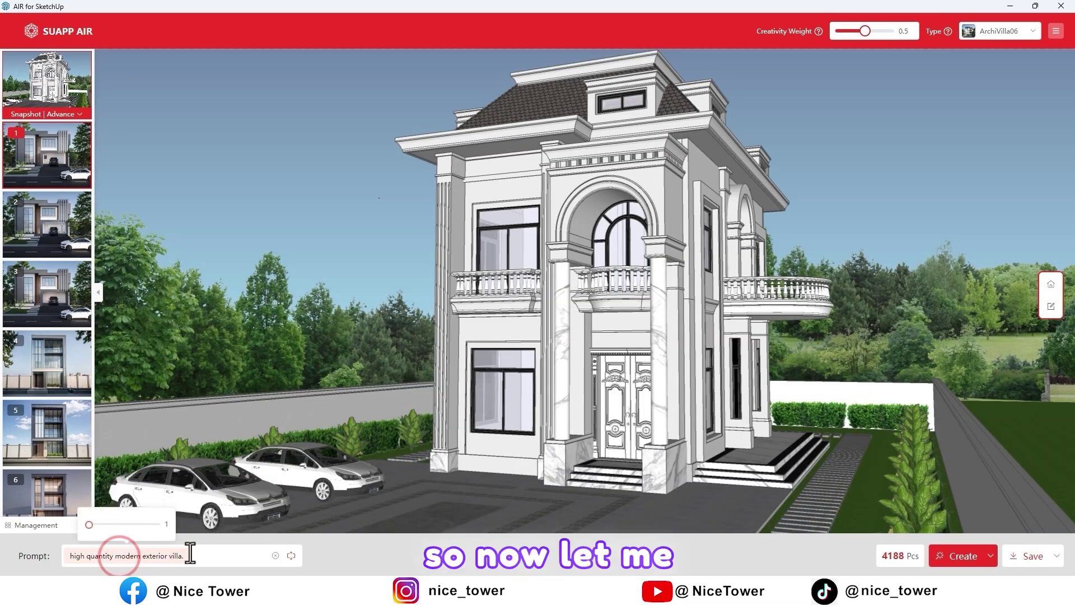
mouse_move(187, 563)
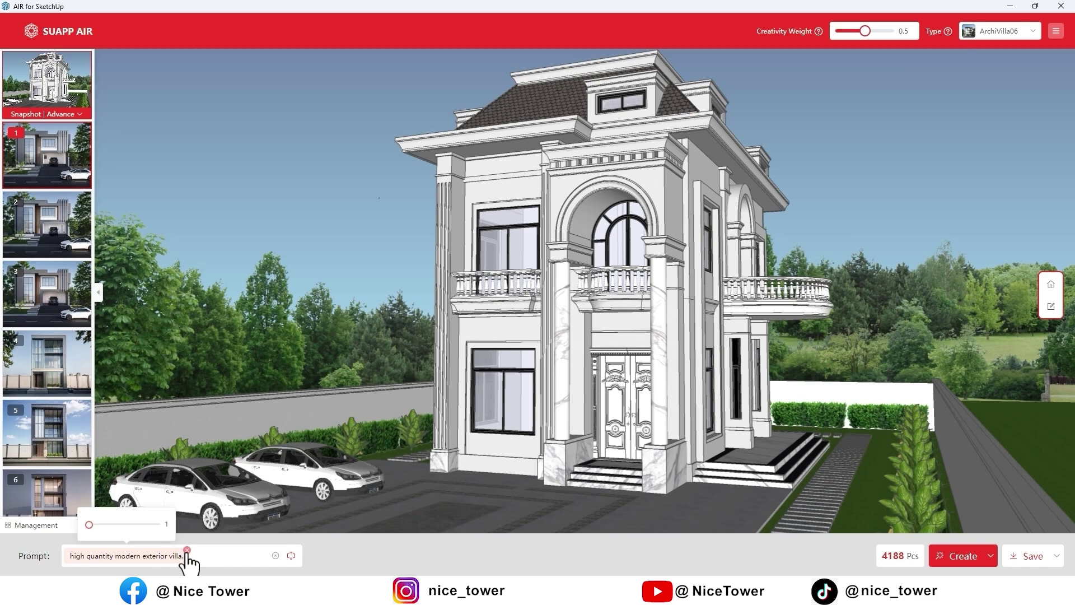
click(187, 550)
click(174, 557)
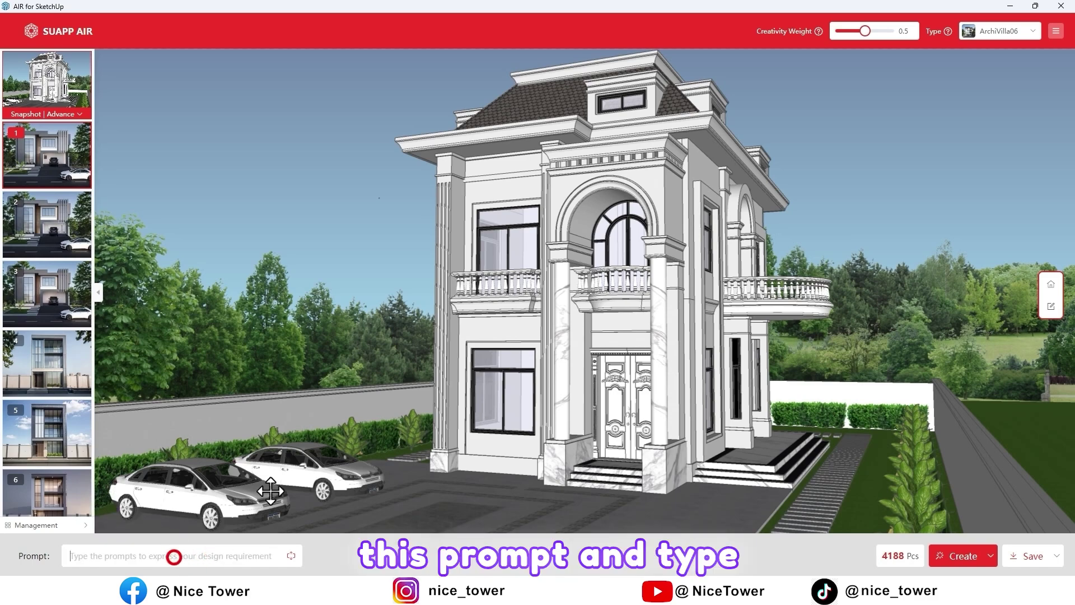
text(hi)
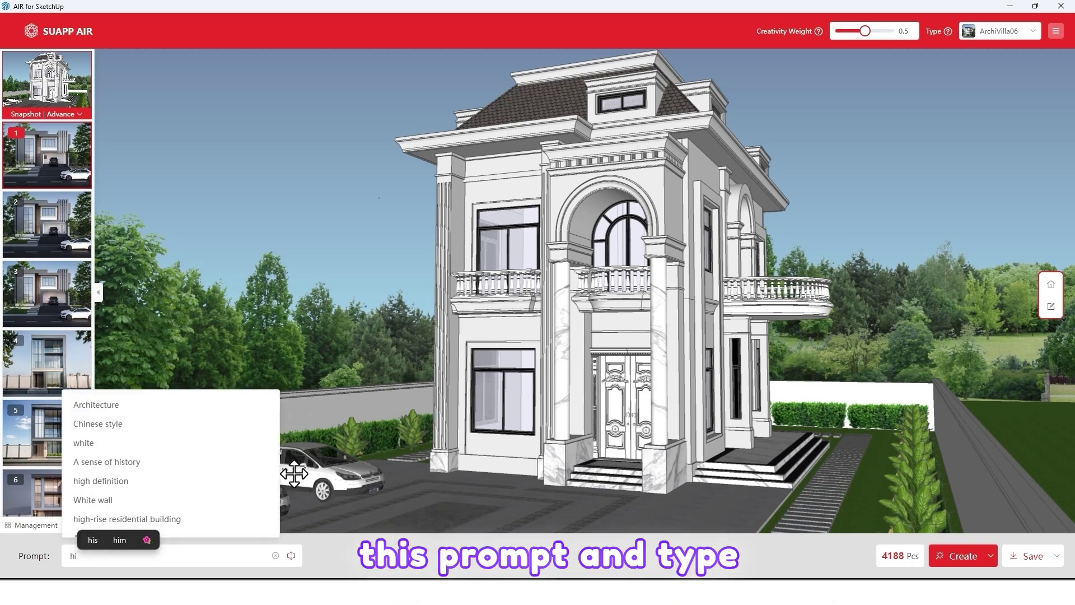
text(gh quality classic )
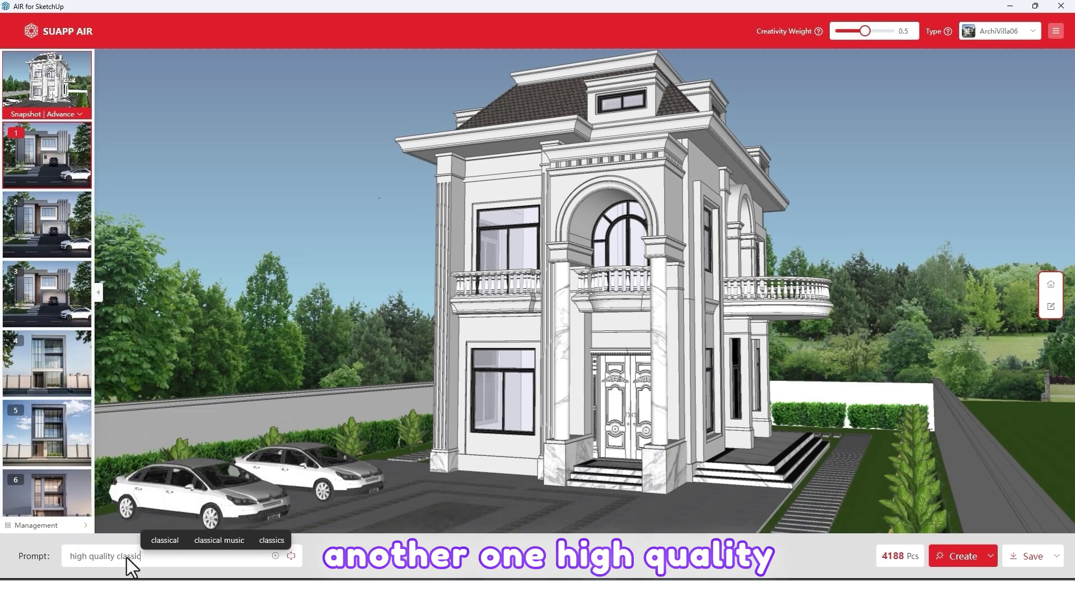
text(vi)
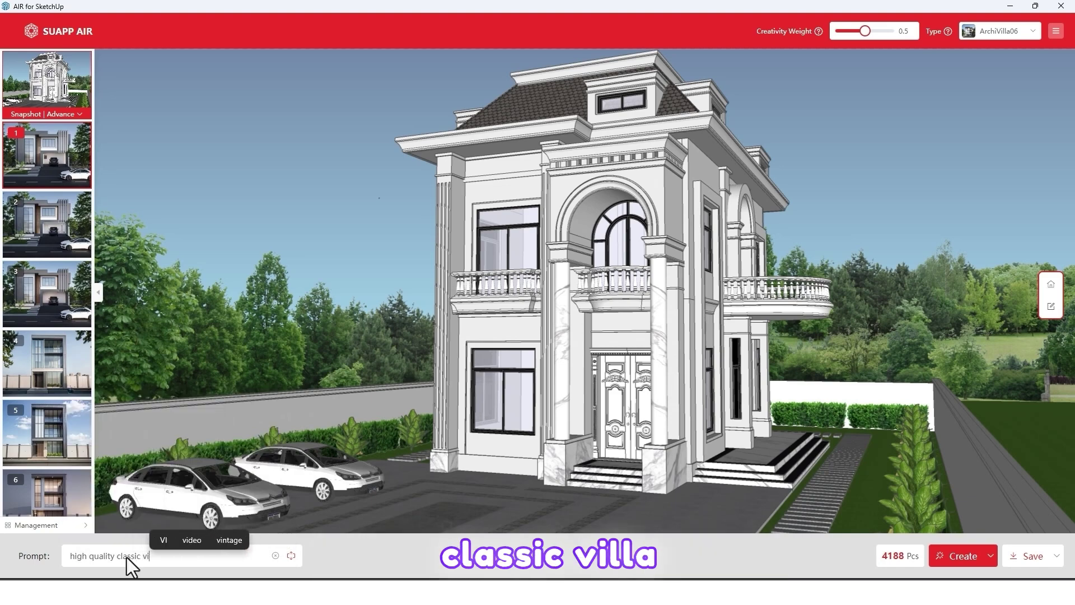
text(lla)
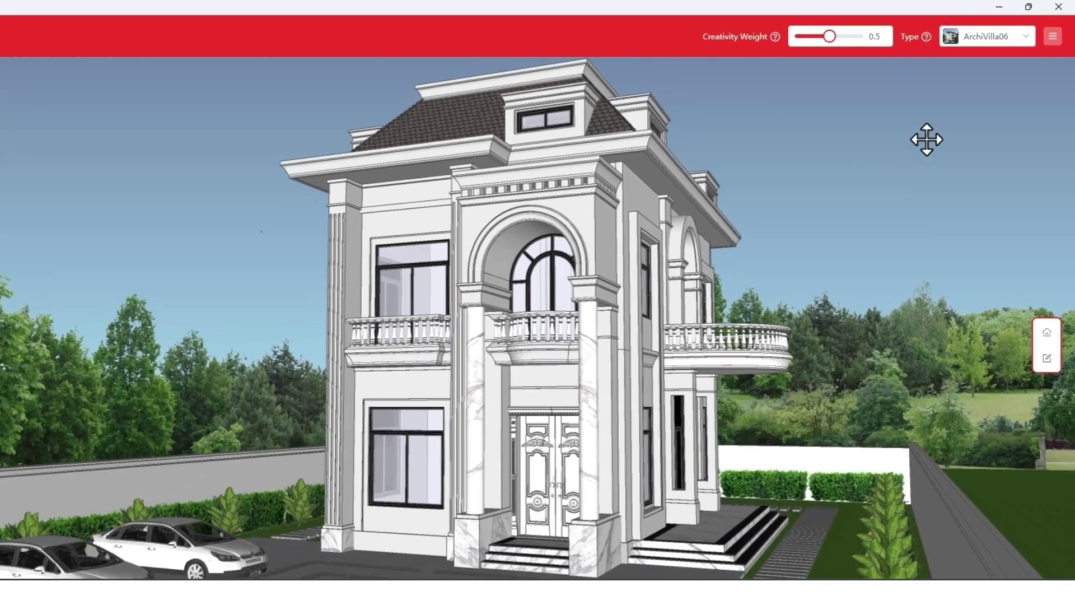
Step: Set the render type to Residential Style 04 (ArchiVilla04)
click(964, 39)
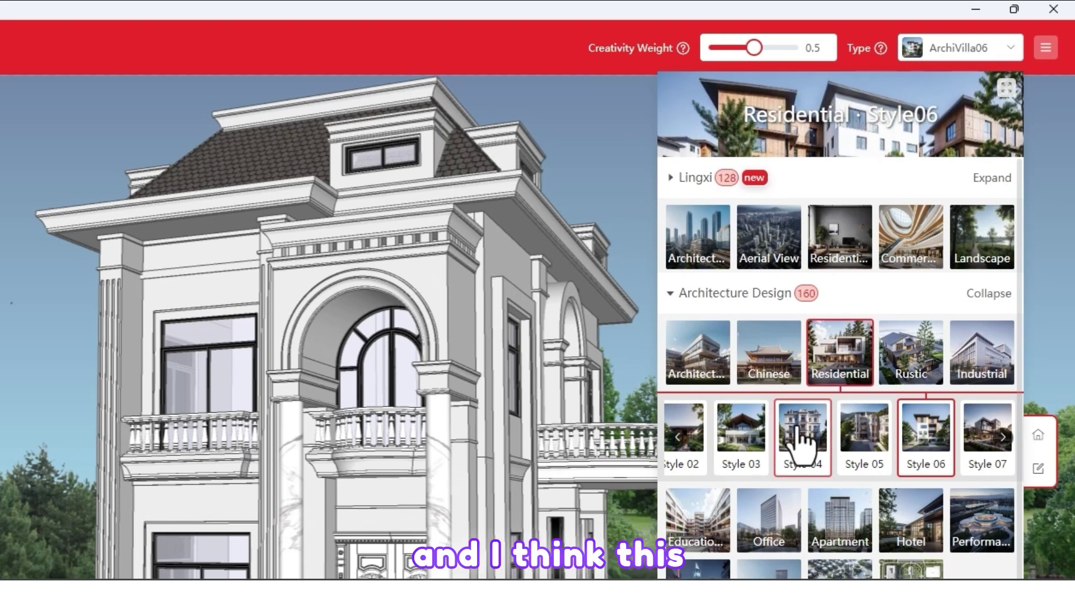
mouse_move(802, 440)
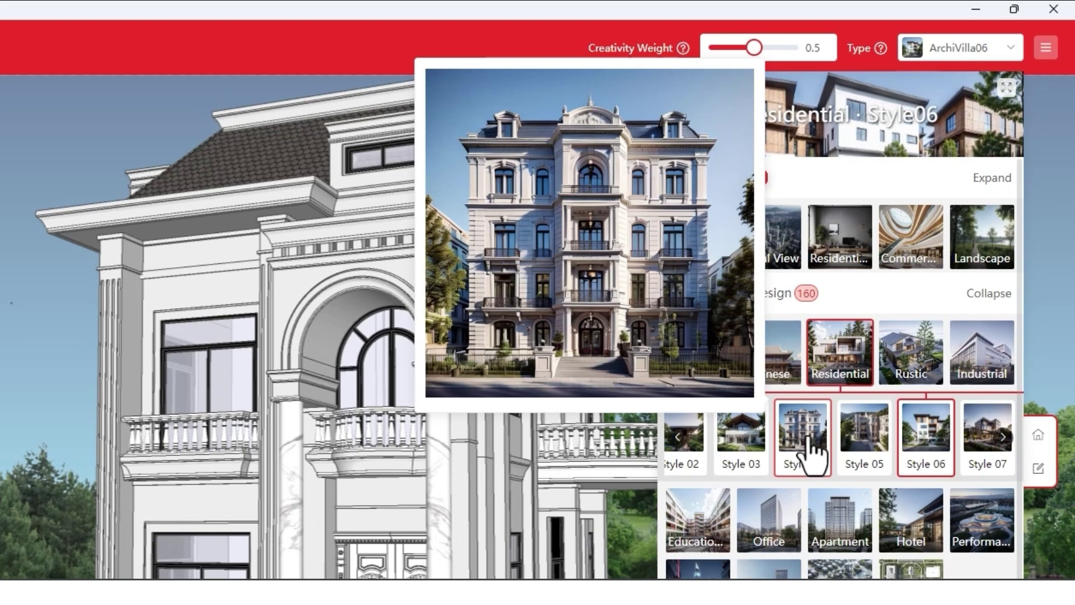
click(797, 430)
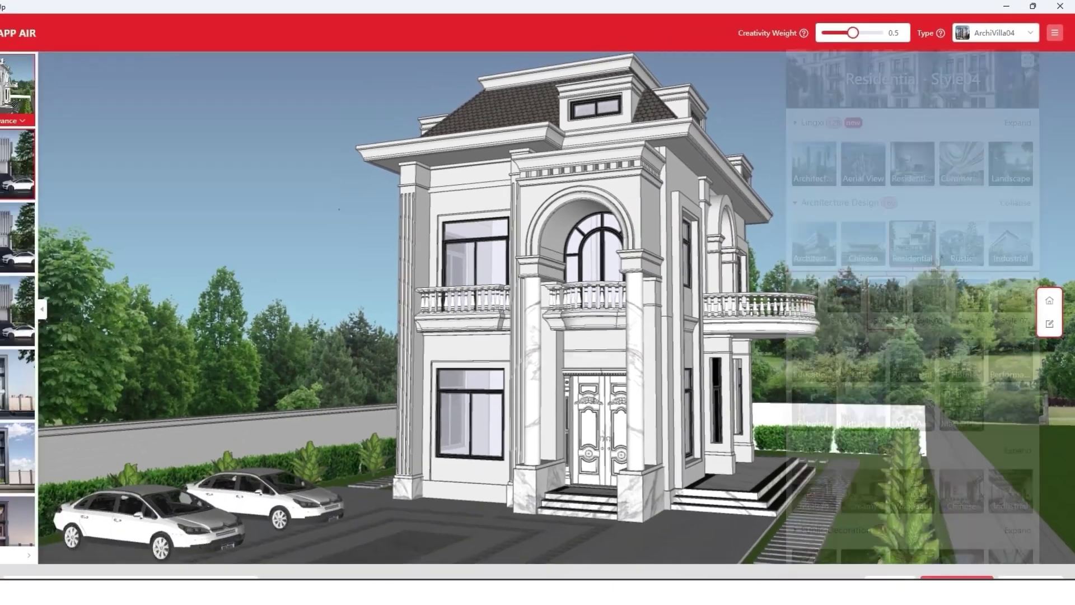
mouse_move(990, 558)
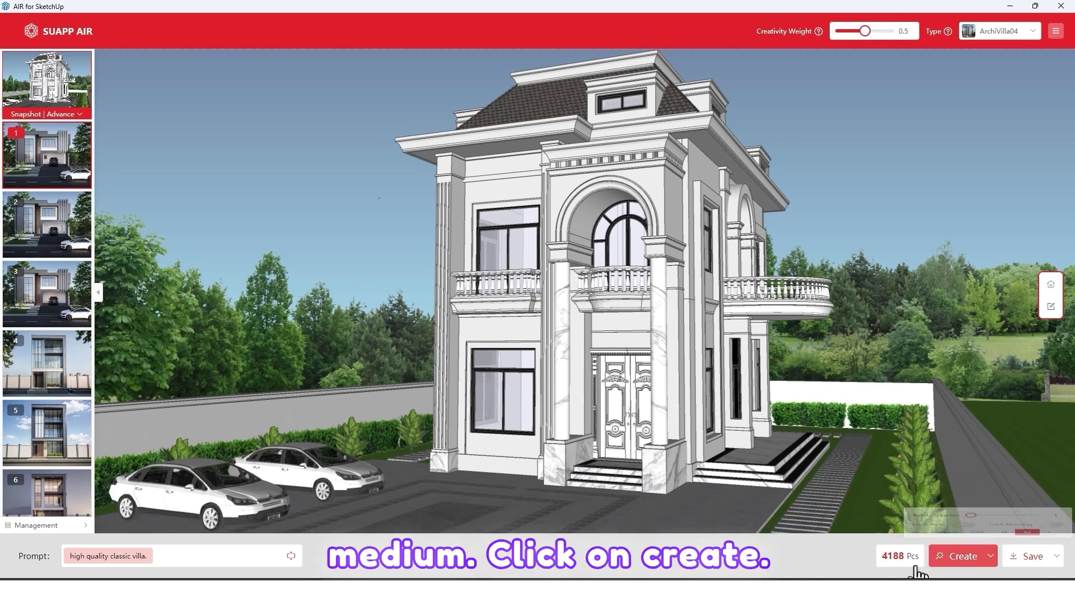
Step: Render the classic white villa and compare the result with the original model
click(975, 558)
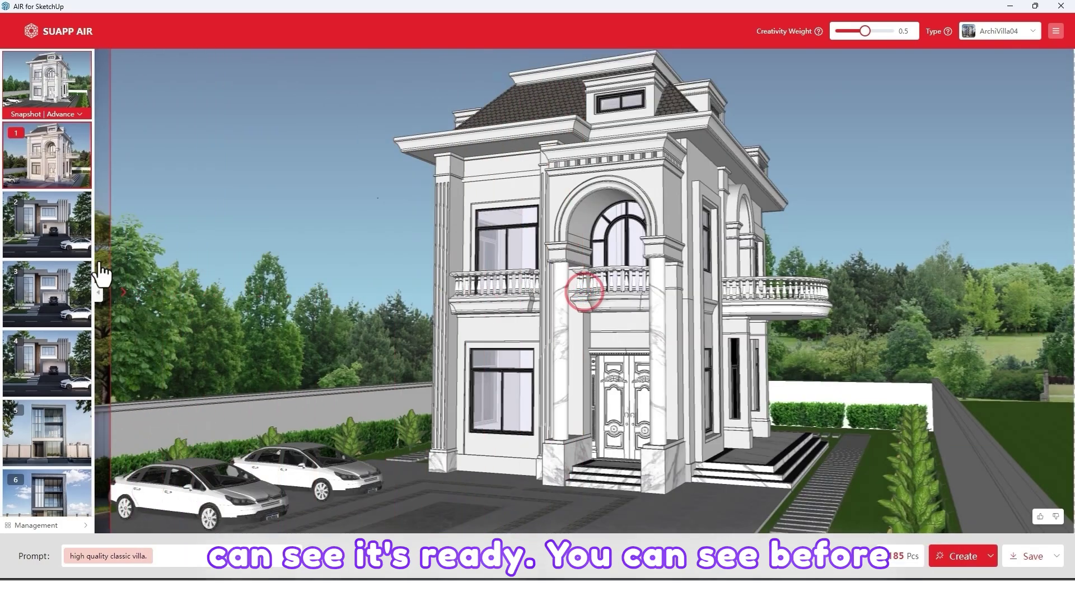
drag(100, 292, 1053, 283)
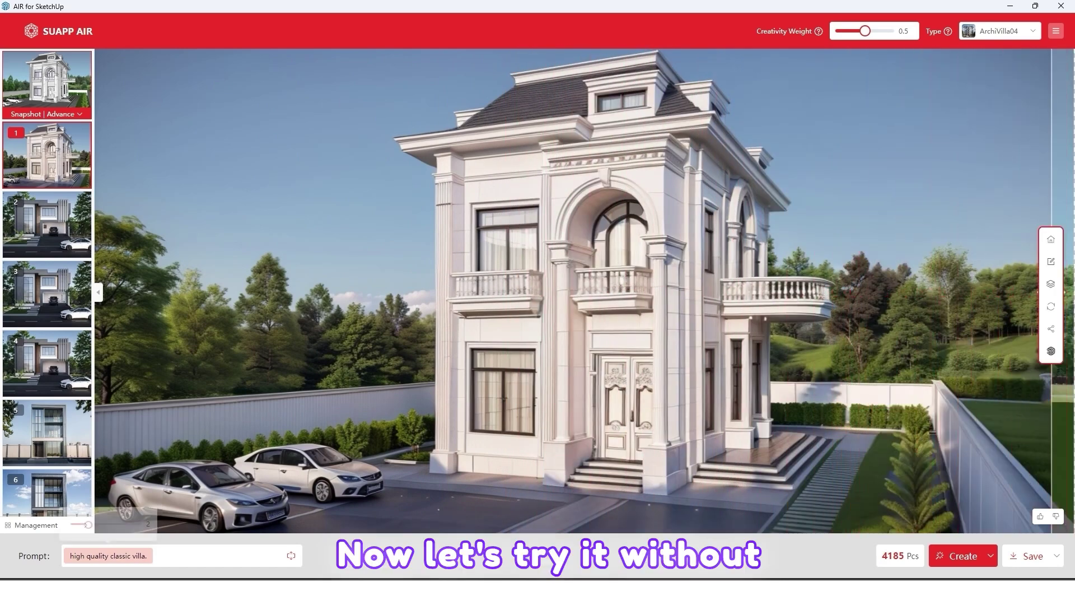
mouse_move(147, 561)
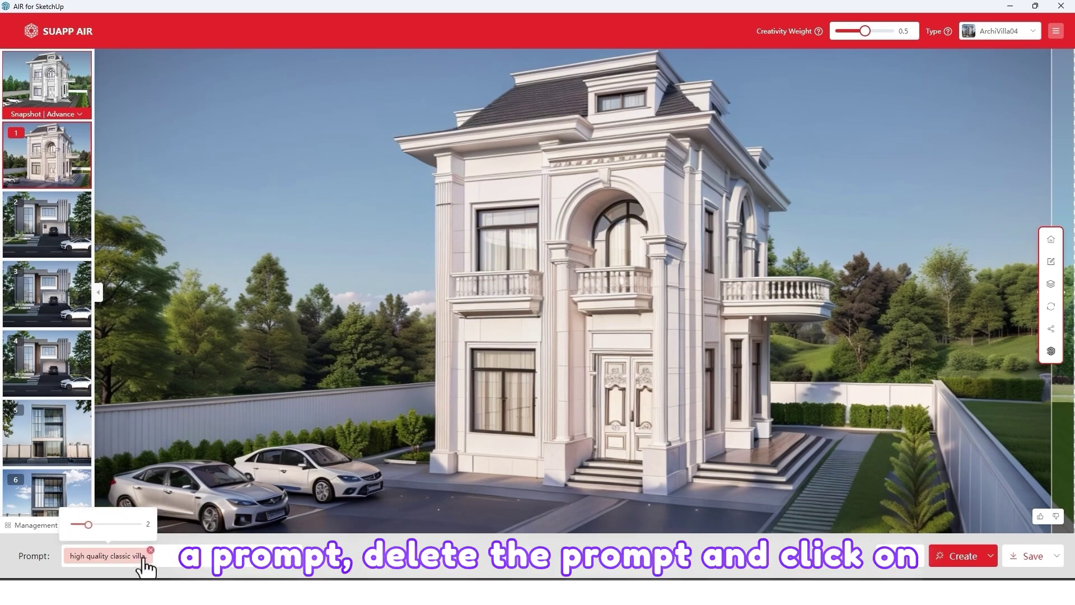
Step: Clear the prompt, re-render the classic villa, and compare it with the model
click(151, 550)
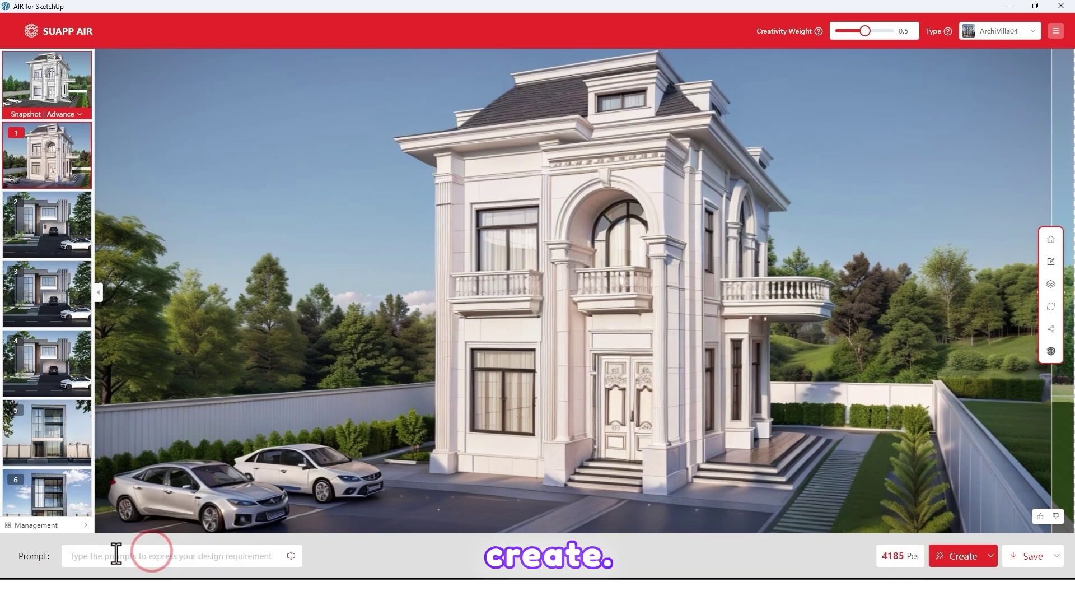
click(953, 557)
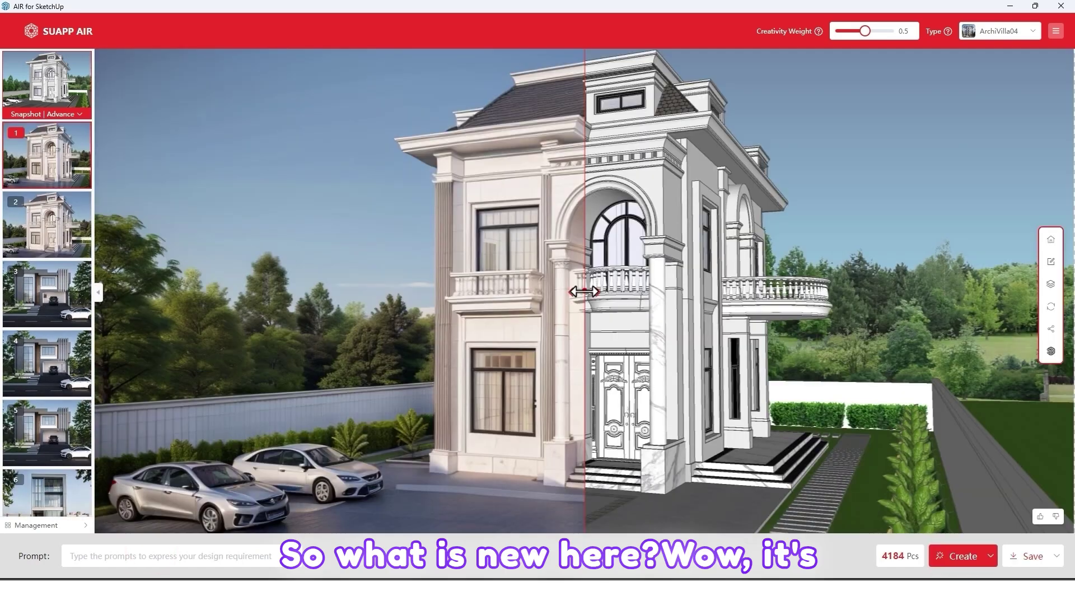
drag(585, 289, 1067, 354)
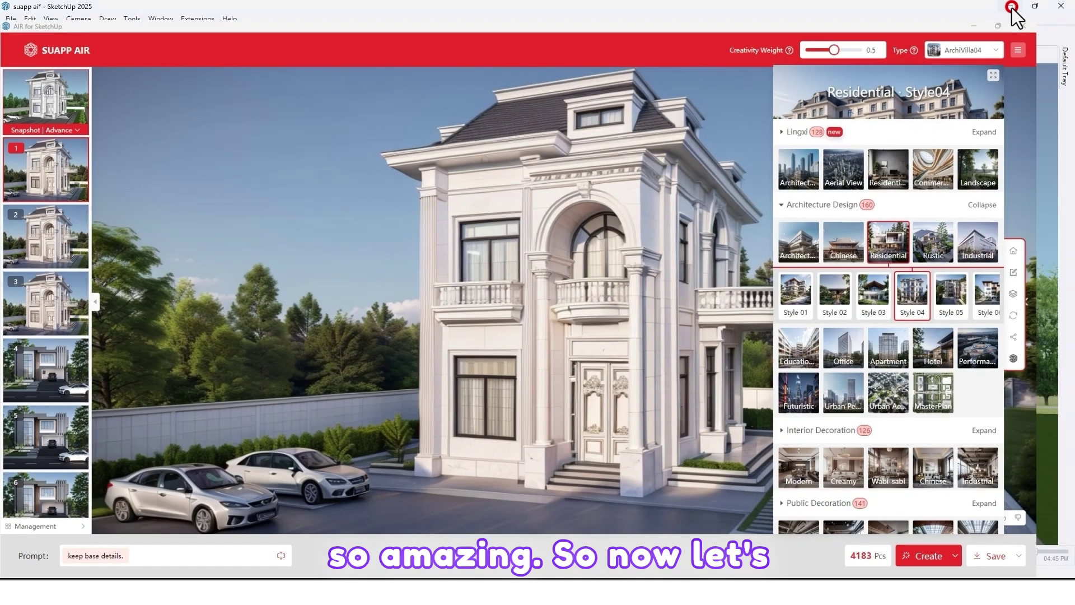
Step: Go back to SketchUp's Scene 3 city view and orbit around the tower
click(1011, 6)
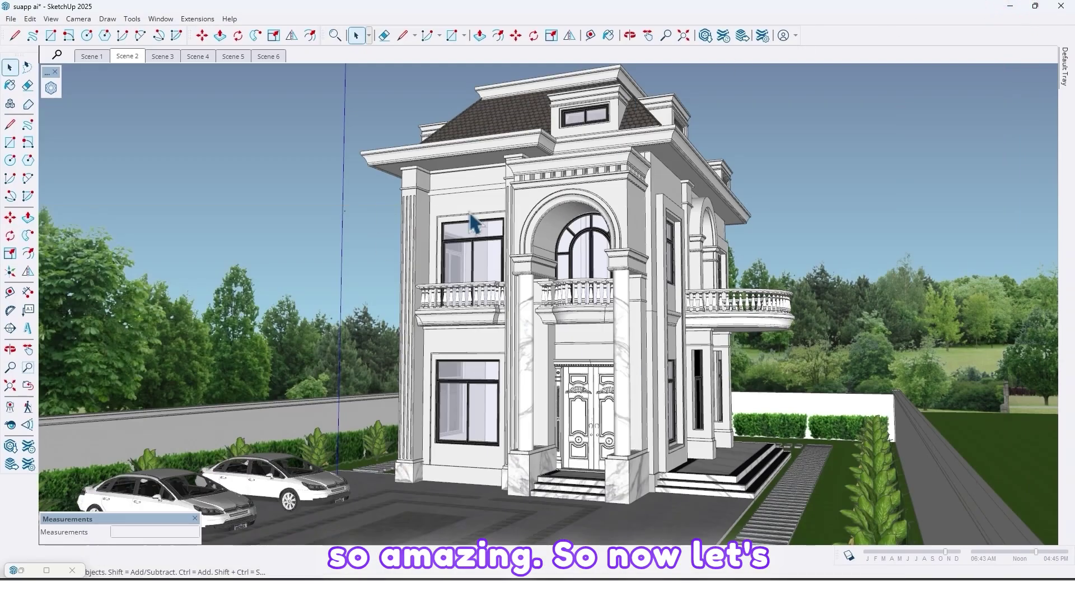
click(166, 55)
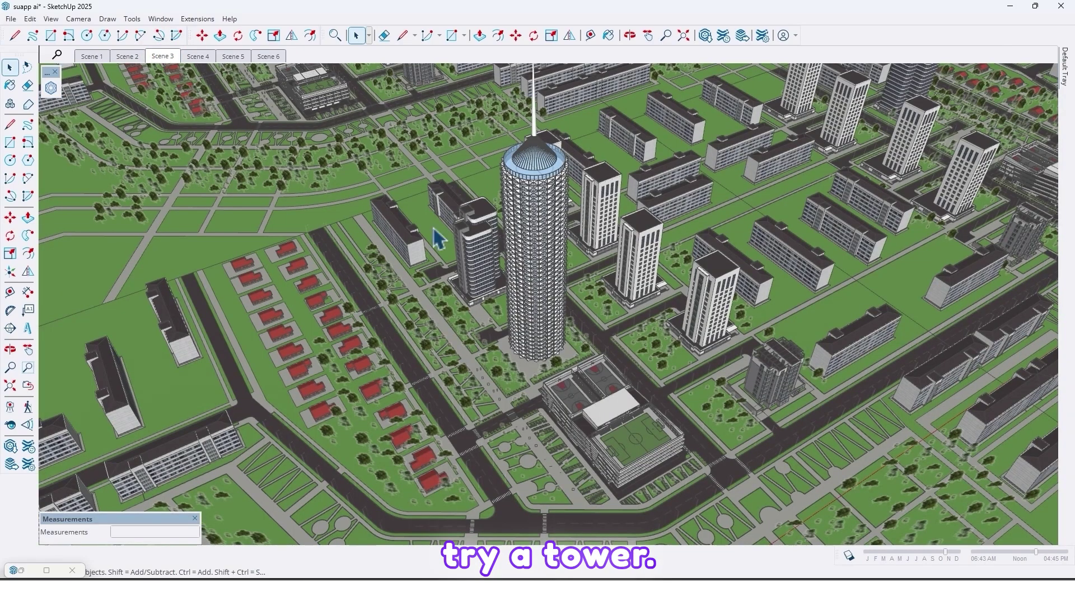
key(w)
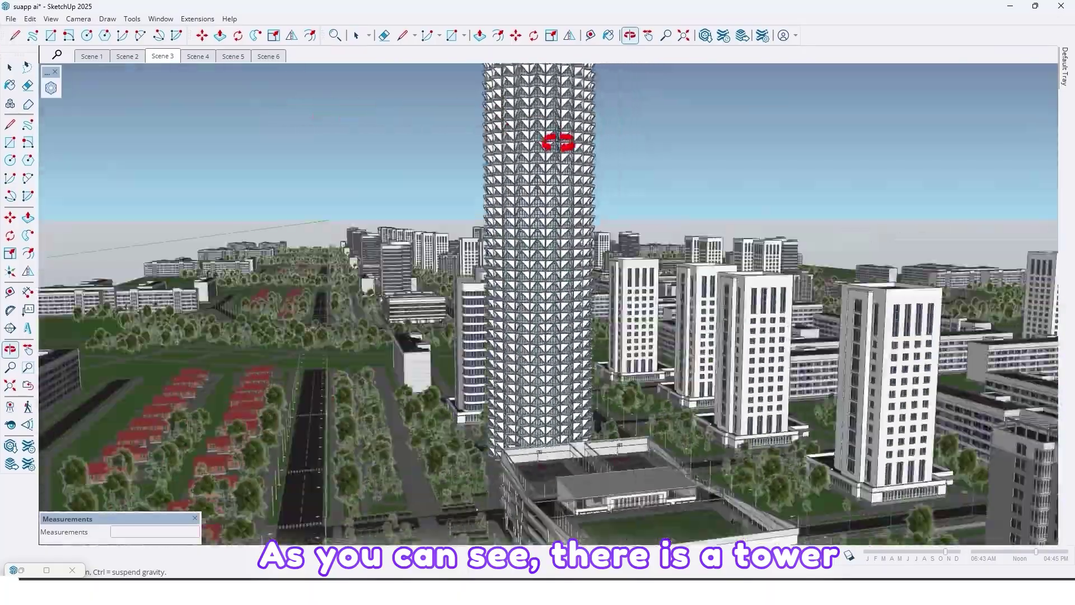
drag(558, 143, 518, 336)
scroll(557, 163, up, 3)
drag(557, 163, 276, 4)
Step: Restore the saved Scene 3 aerial view and capture it as a new AIR snapshot
key(space)
scroll(523, 204, down, 10)
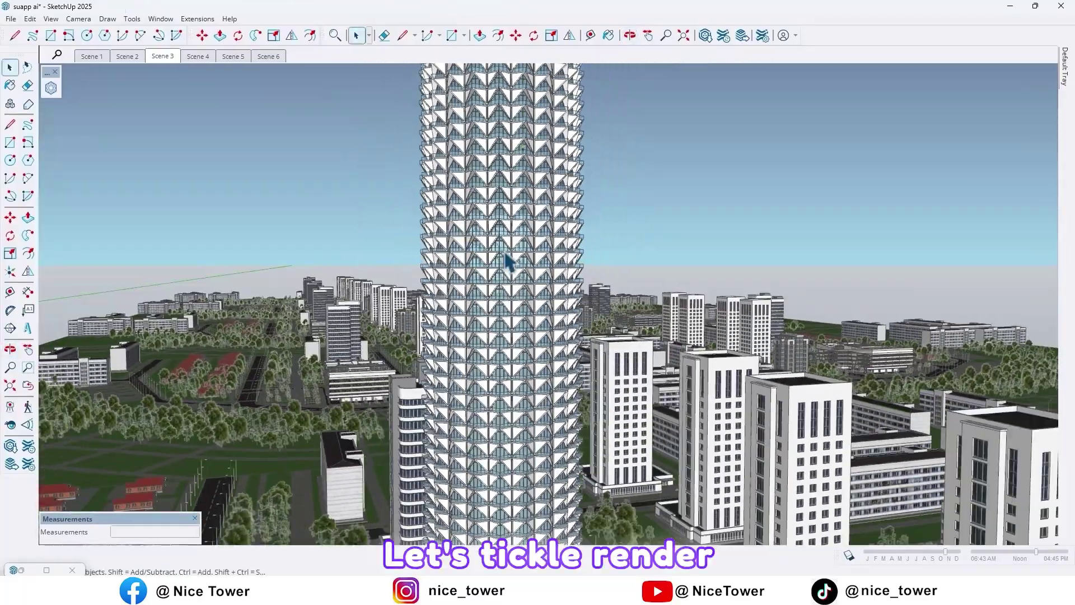
middle_drag(507, 260, 523, 187)
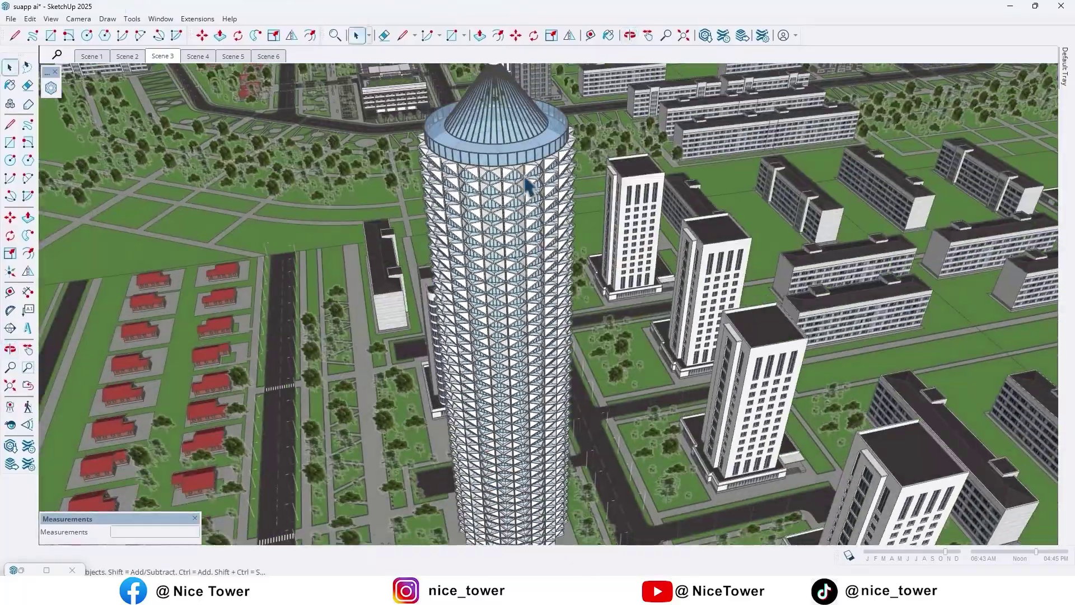
click(166, 54)
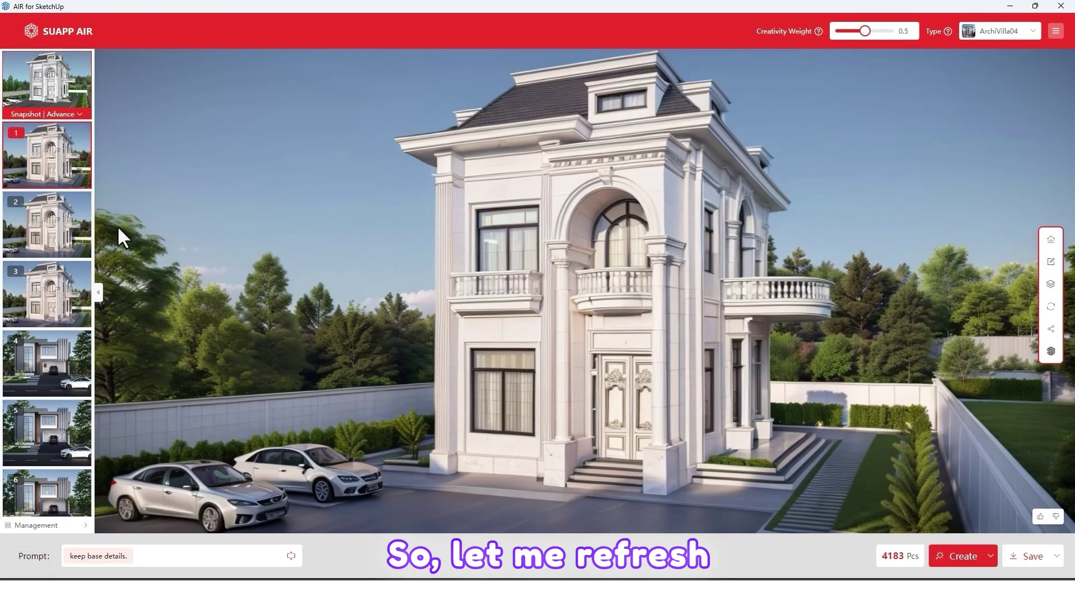
click(48, 81)
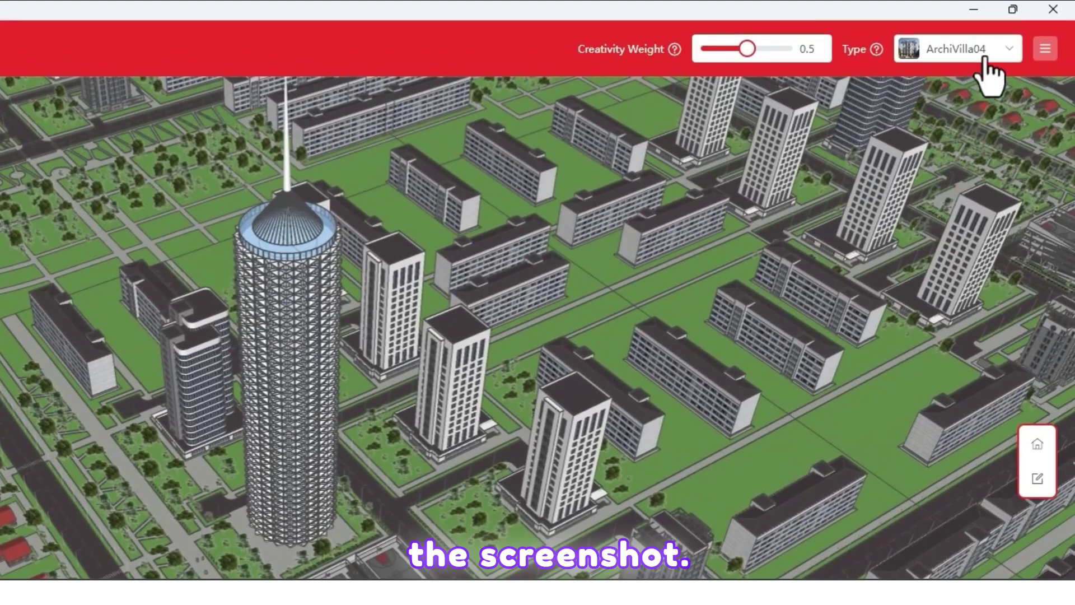
Step: Set the render type to CBD (Aerial View Style06), with prompt 'keep base details.' and Keep Material M
click(987, 58)
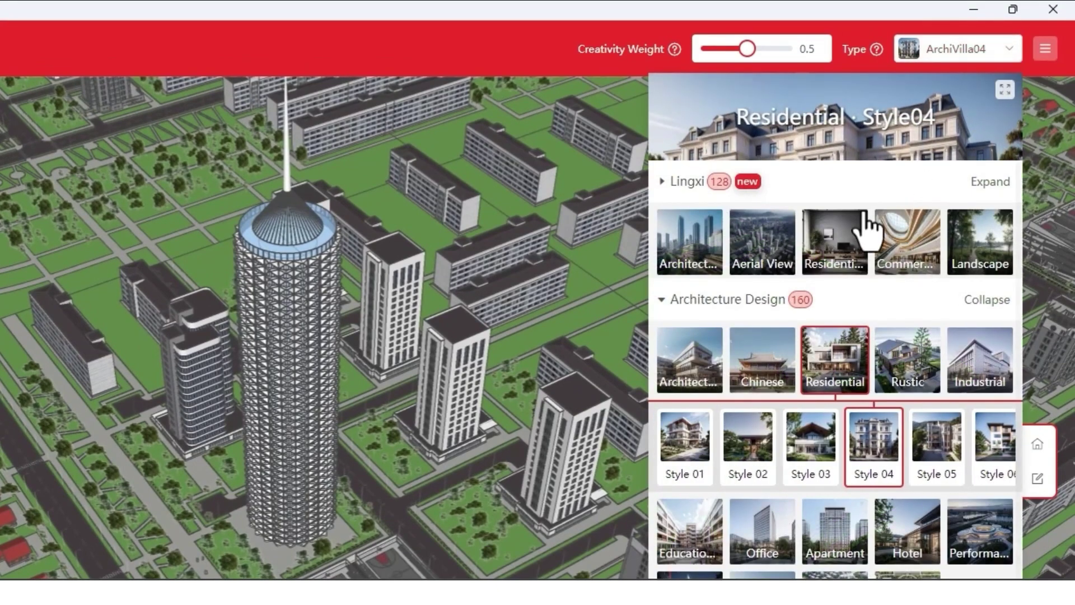
click(761, 268)
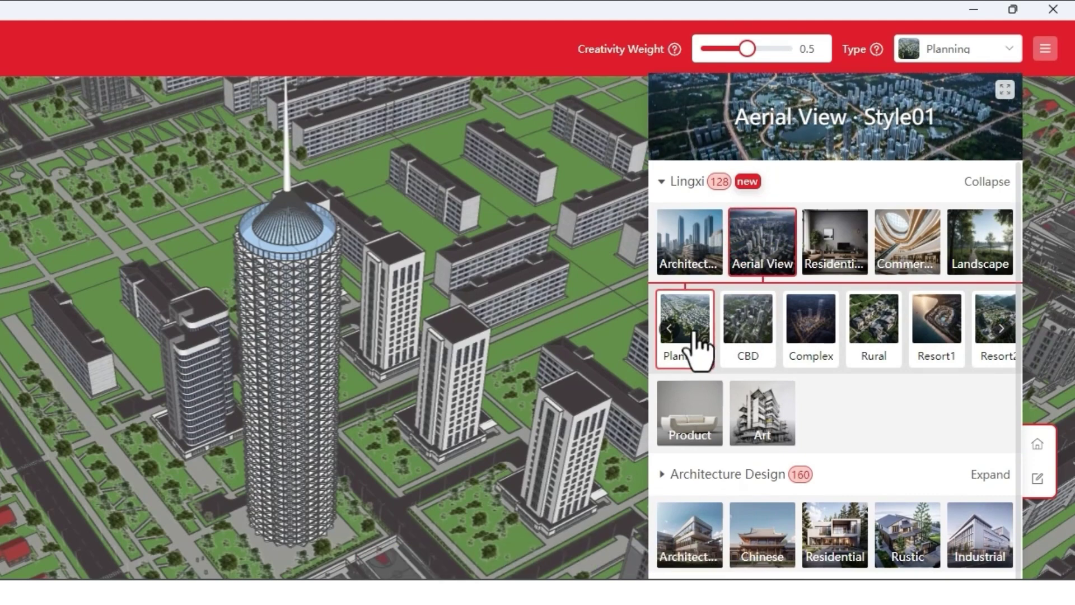
mouse_move(697, 348)
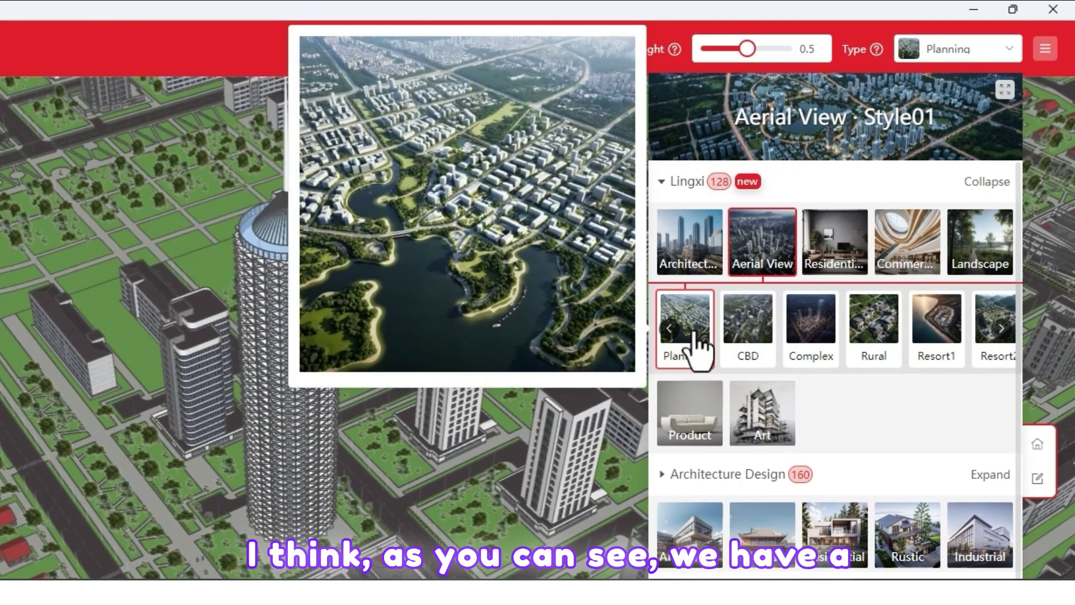
mouse_move(747, 334)
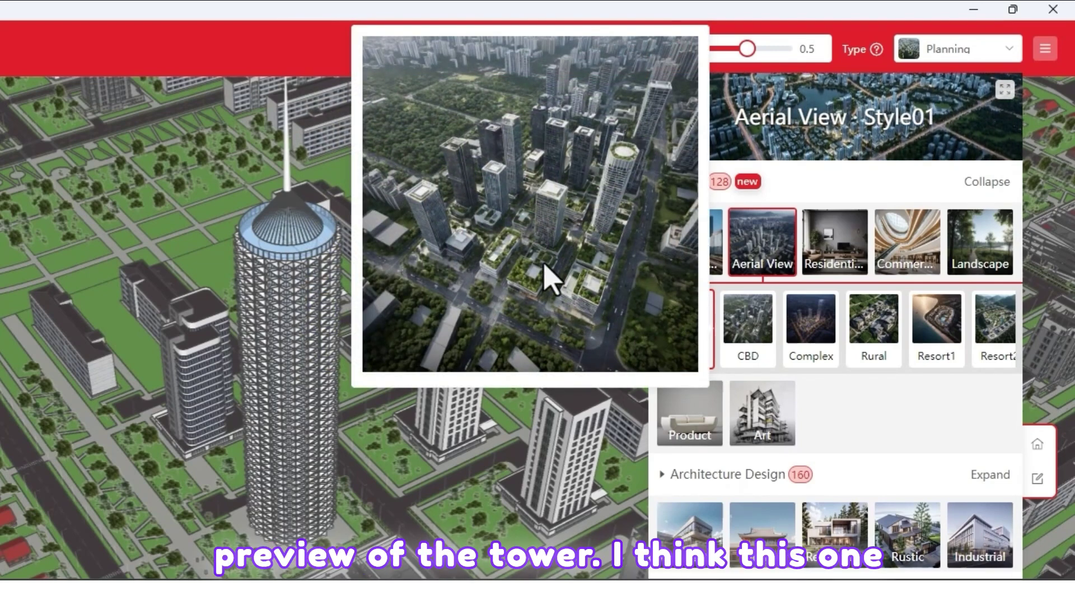
click(747, 330)
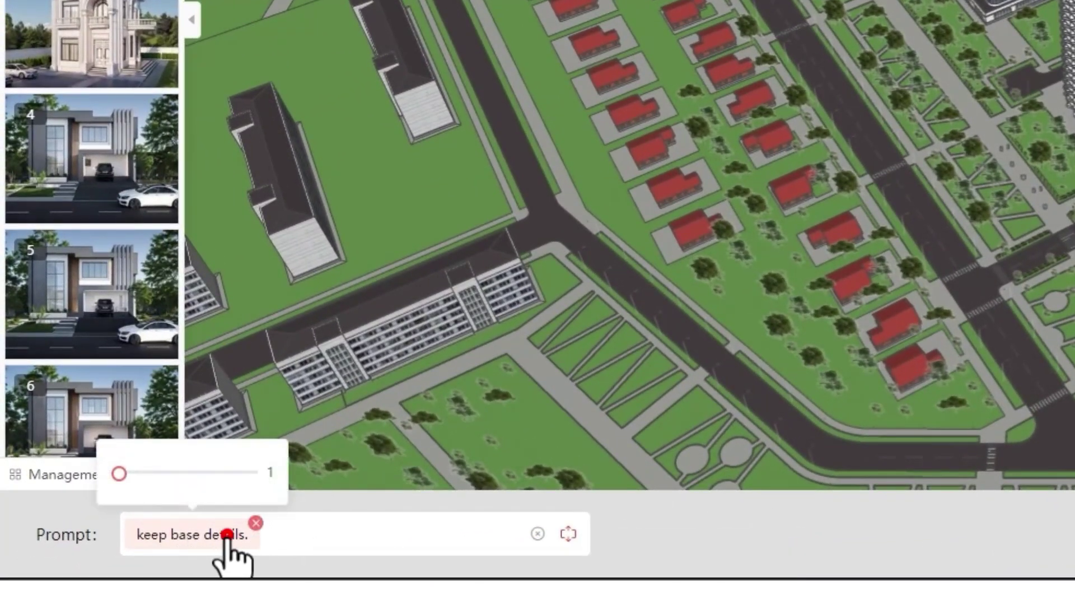
click(228, 533)
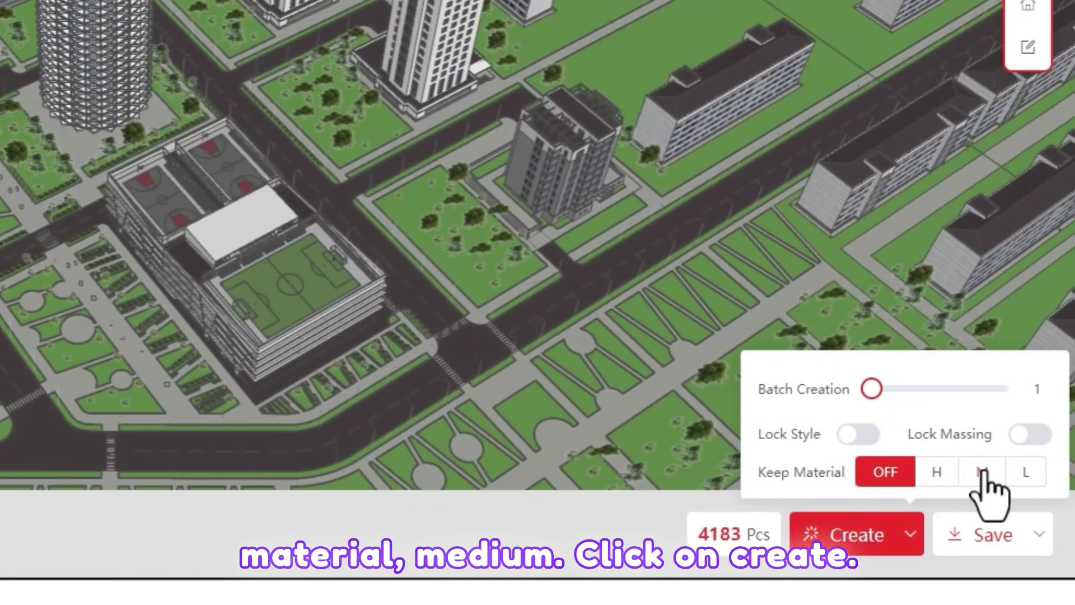
click(983, 472)
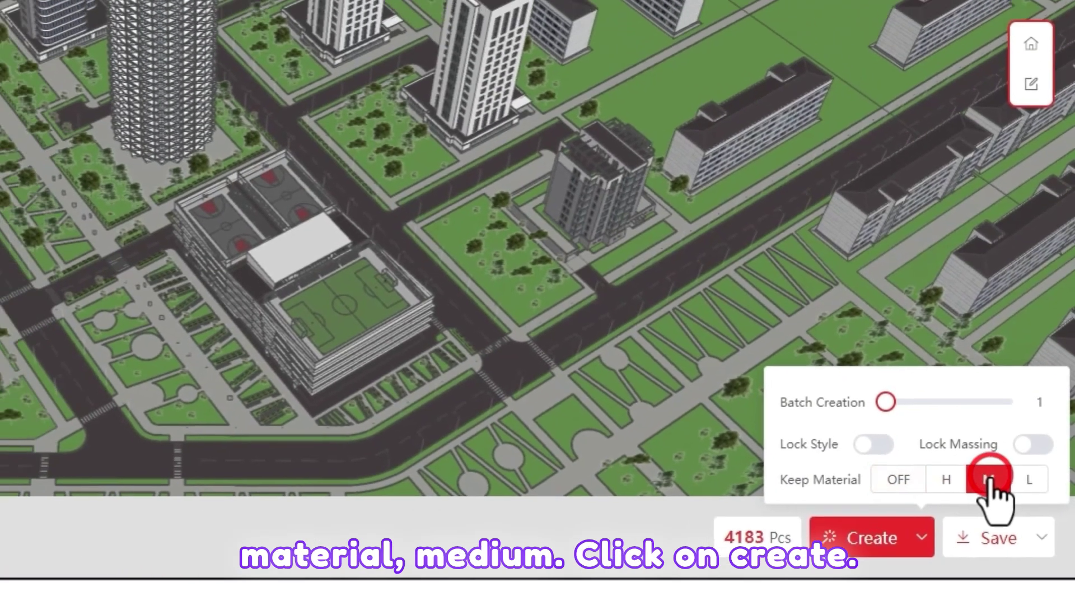
Step: Render the CBD aerial city, compare it with the model, then re-render with creativity weight 1
click(840, 534)
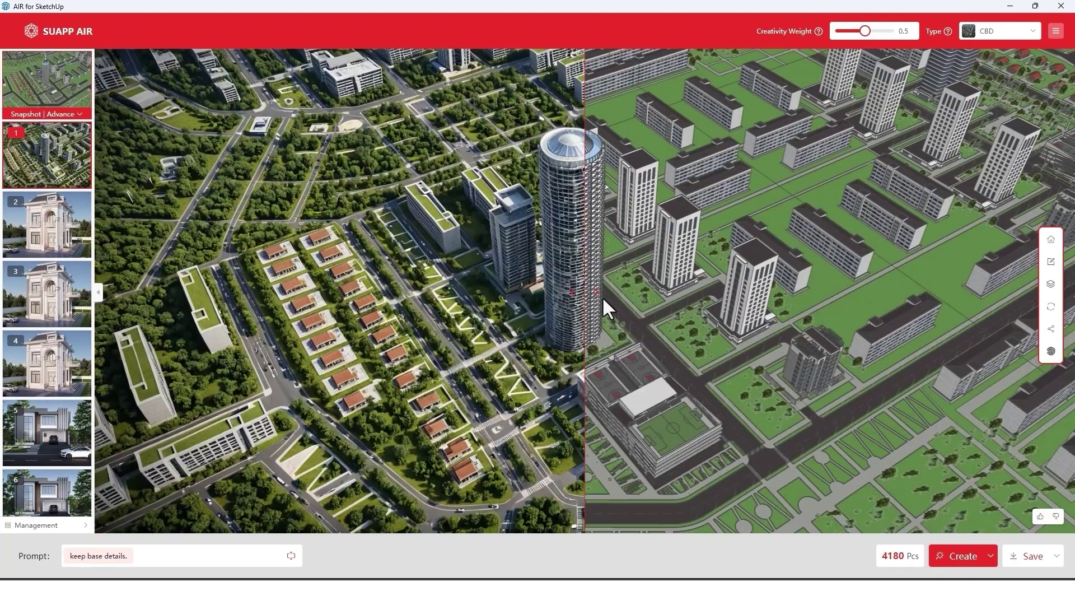
mouse_move(588, 295)
mouse_down()
mouse_move(1066, 329)
mouse_move(518, 320)
mouse_move(87, 334)
mouse_move(912, 349)
mouse_up()
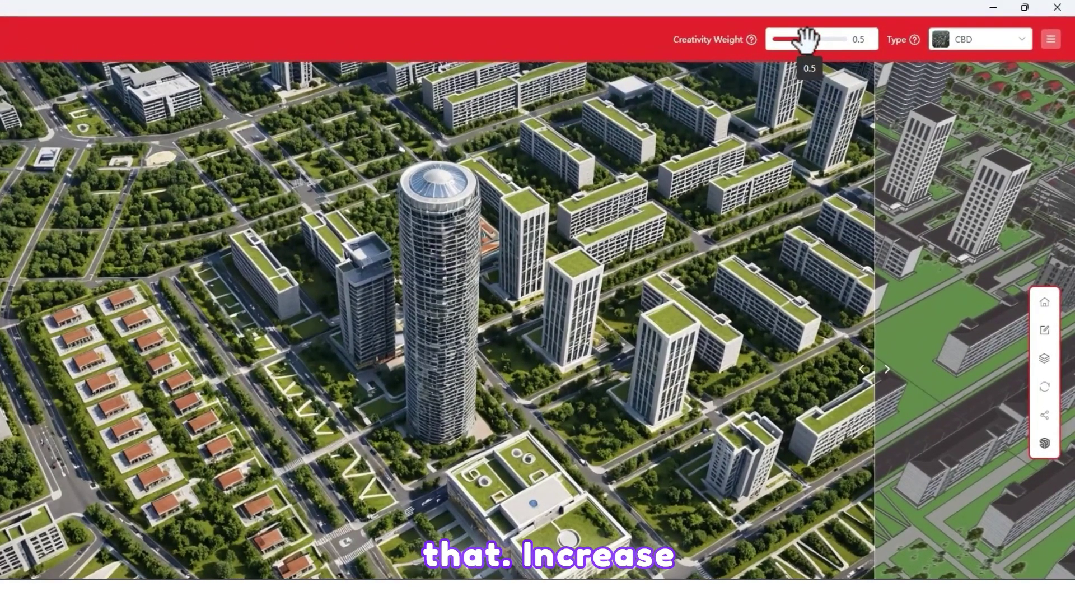
drag(806, 39, 846, 39)
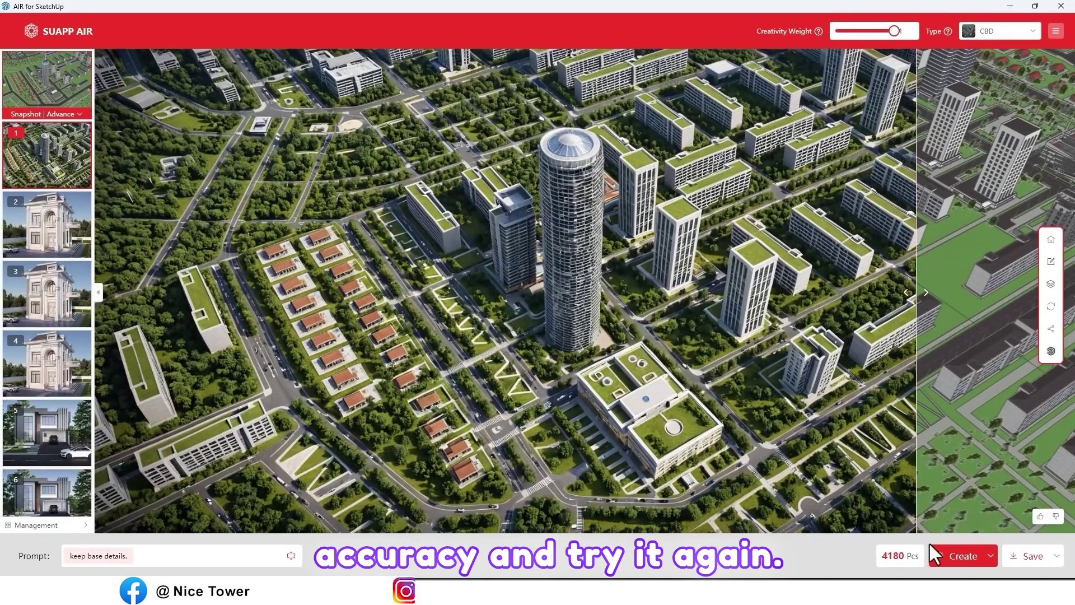
click(962, 557)
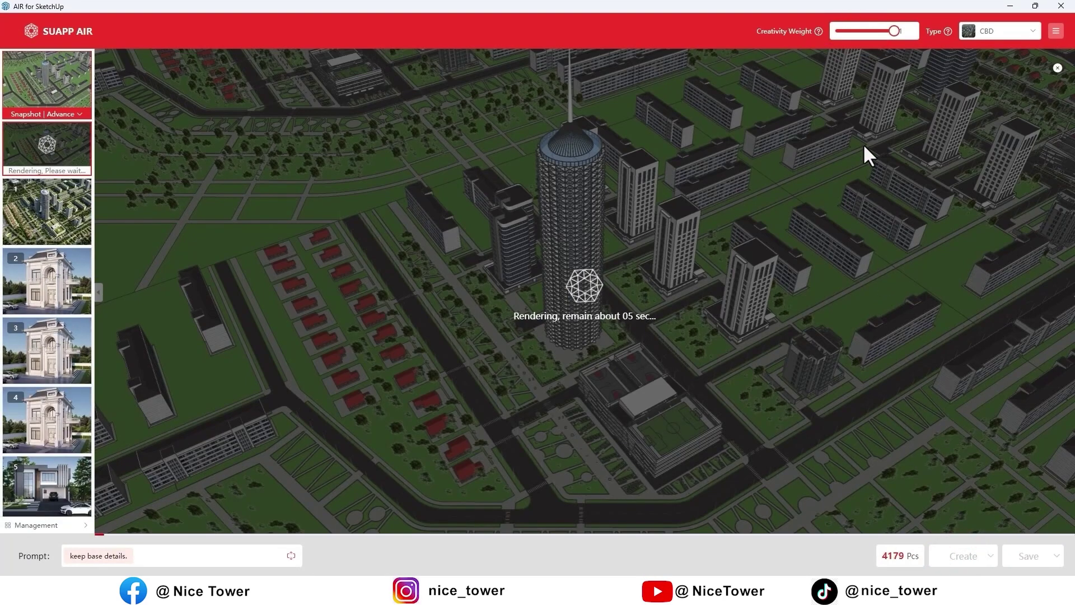
Step: Render the city in the Complex (Aerial View Style03) style and compare it with the model
scroll(626, 316, up, 5)
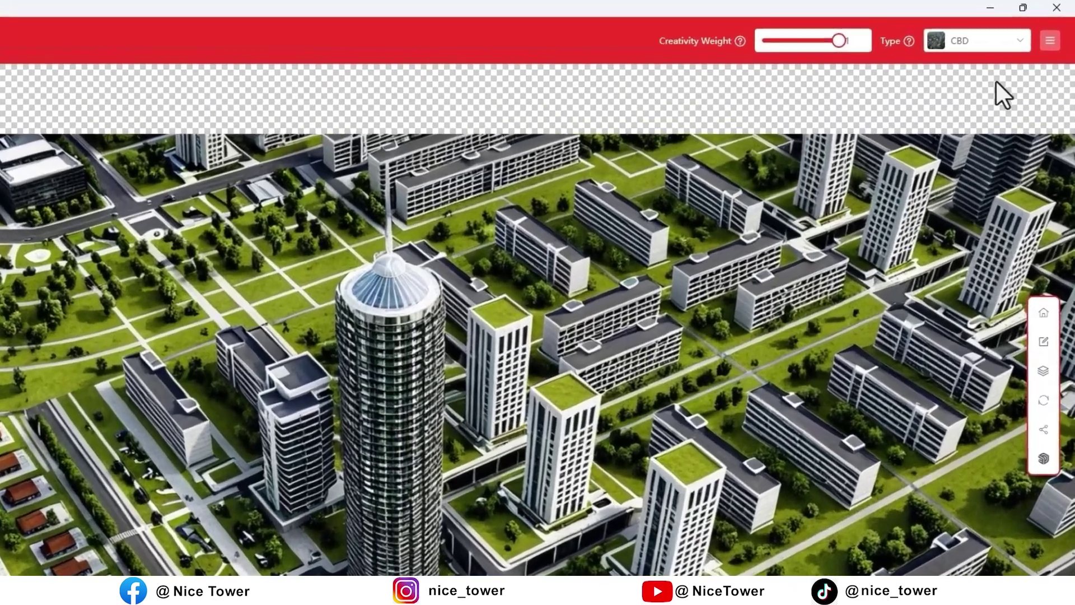
click(1005, 44)
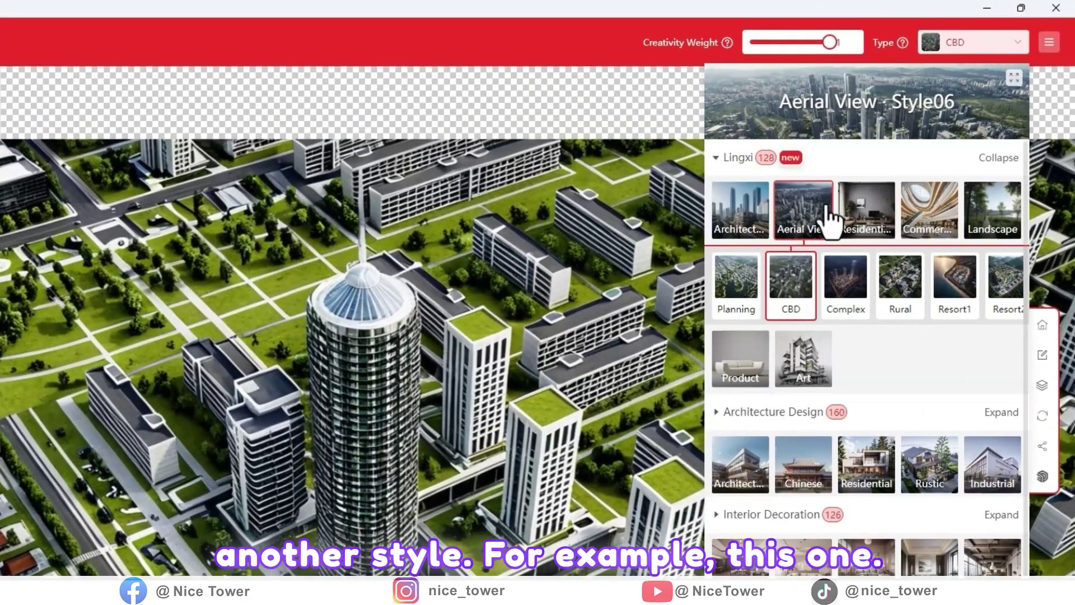
click(832, 221)
click(850, 288)
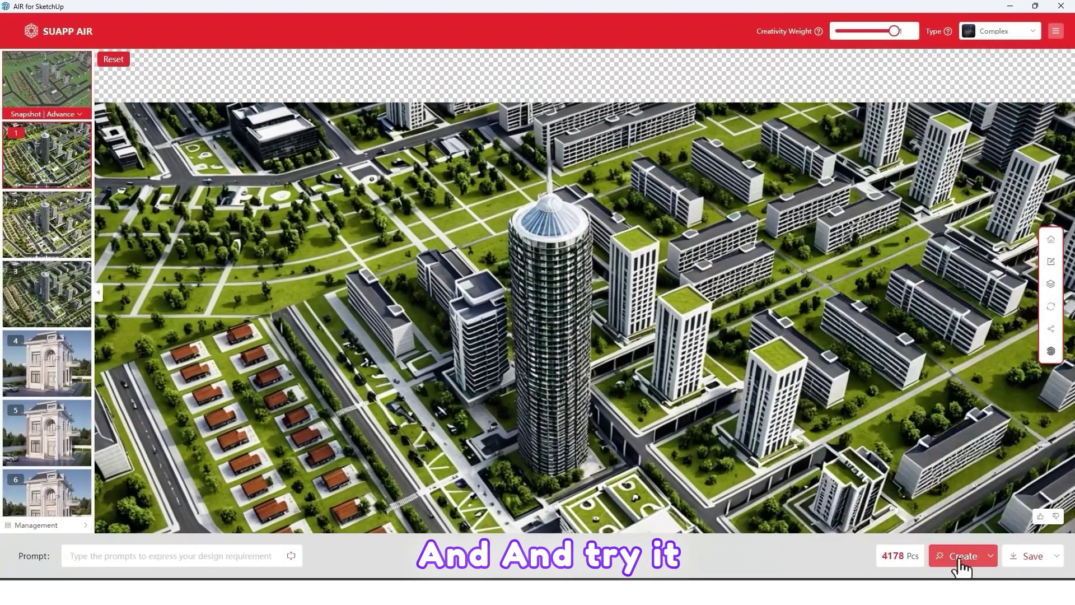
click(977, 561)
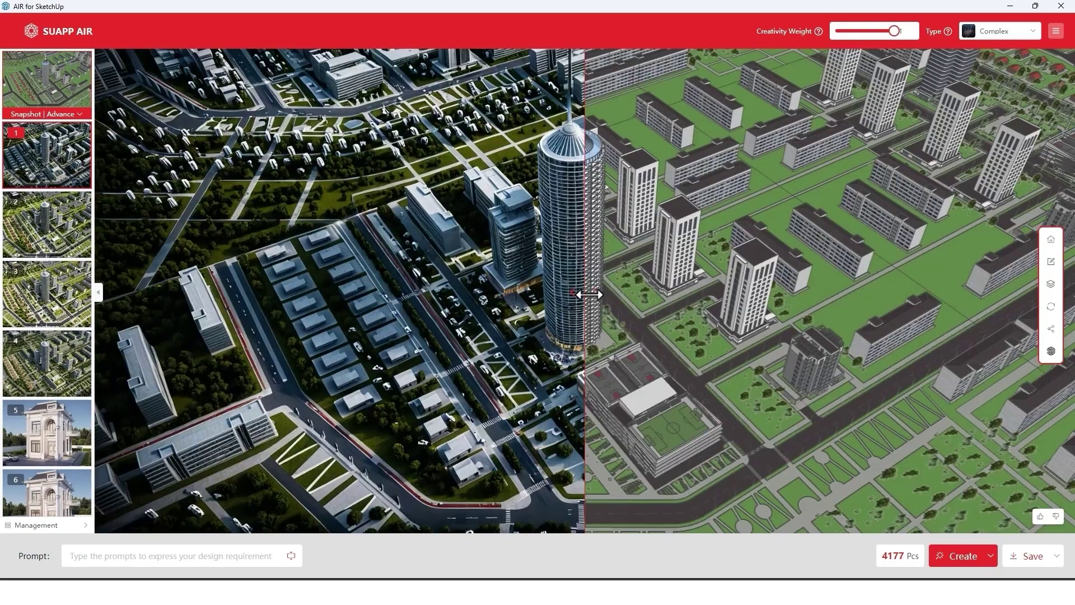
drag(587, 293, 1067, 371)
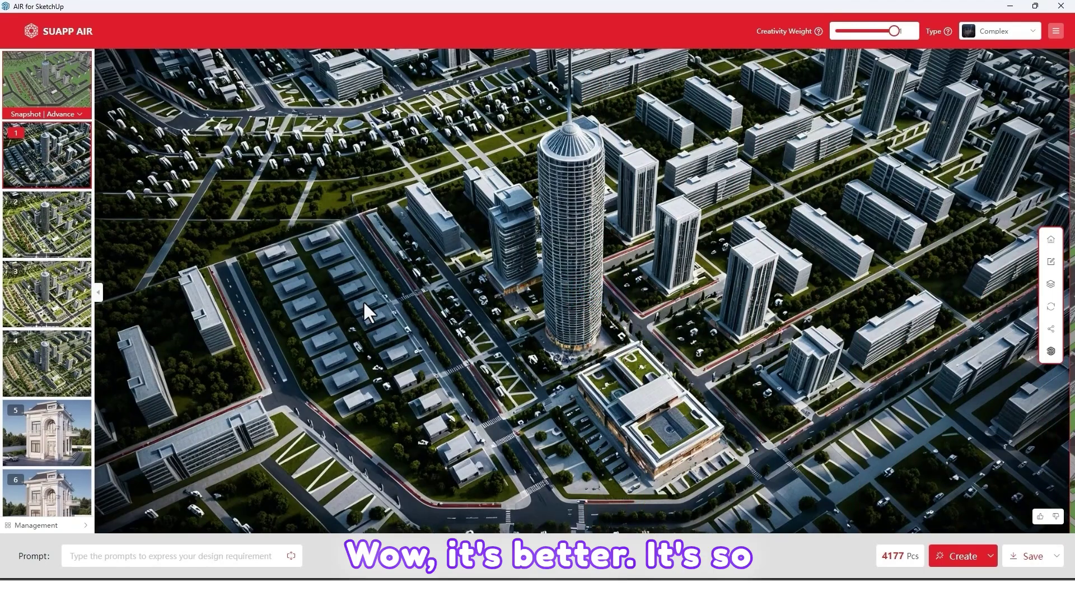
Step: Save the Complex city render as a UHD PNG in NICE TOWER, then show Scene 4
click(1056, 557)
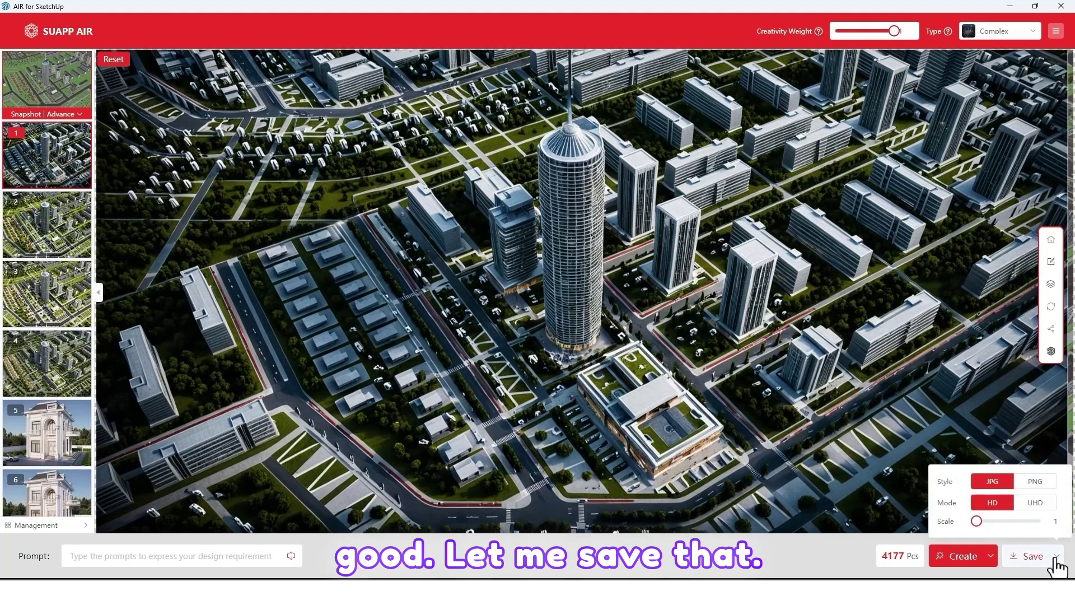
click(1042, 504)
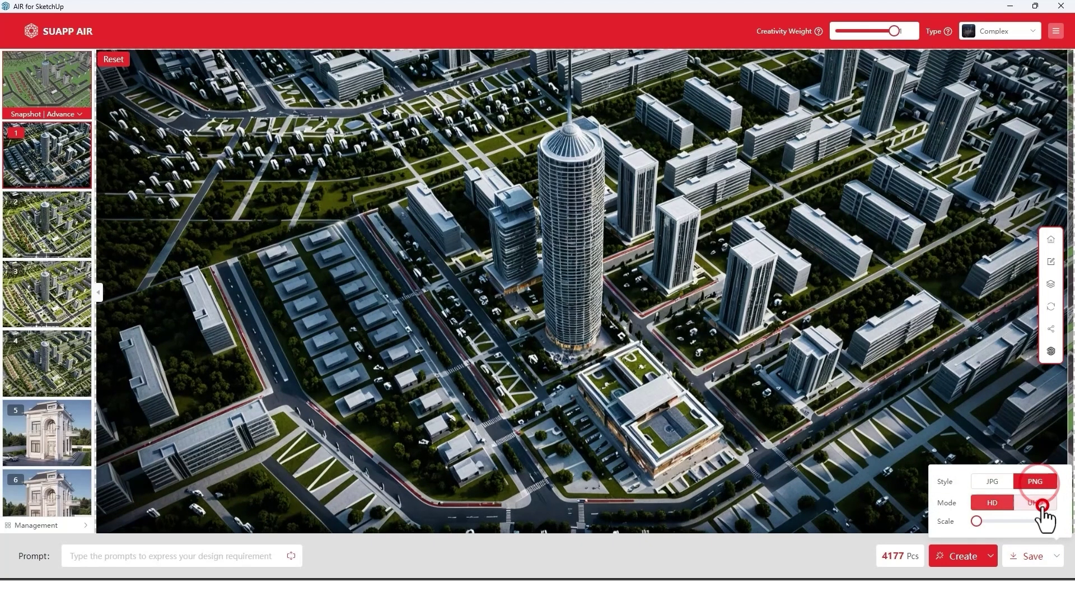
click(1033, 558)
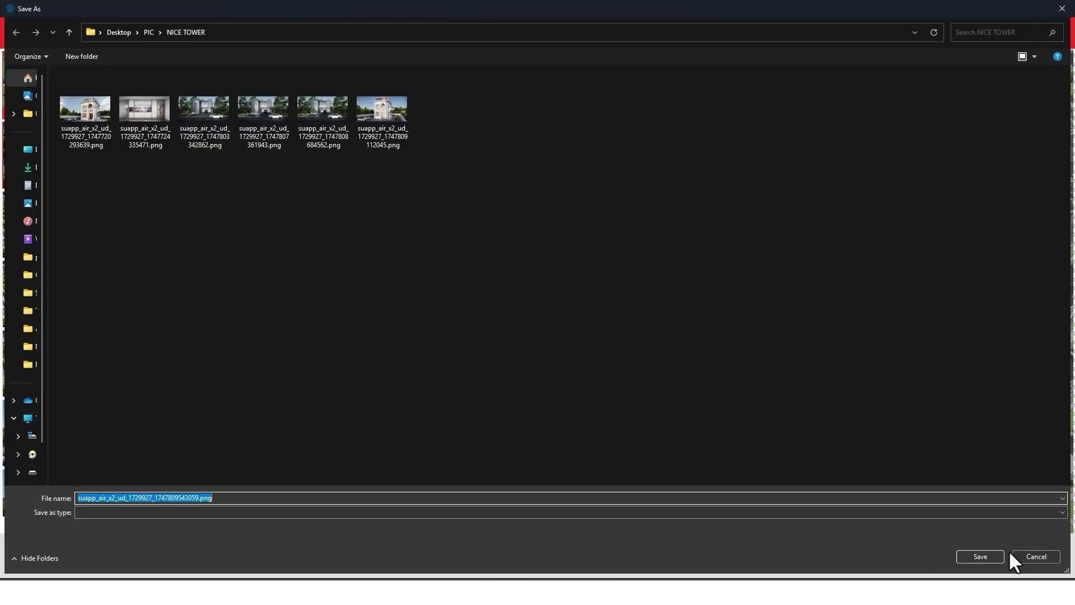
click(984, 555)
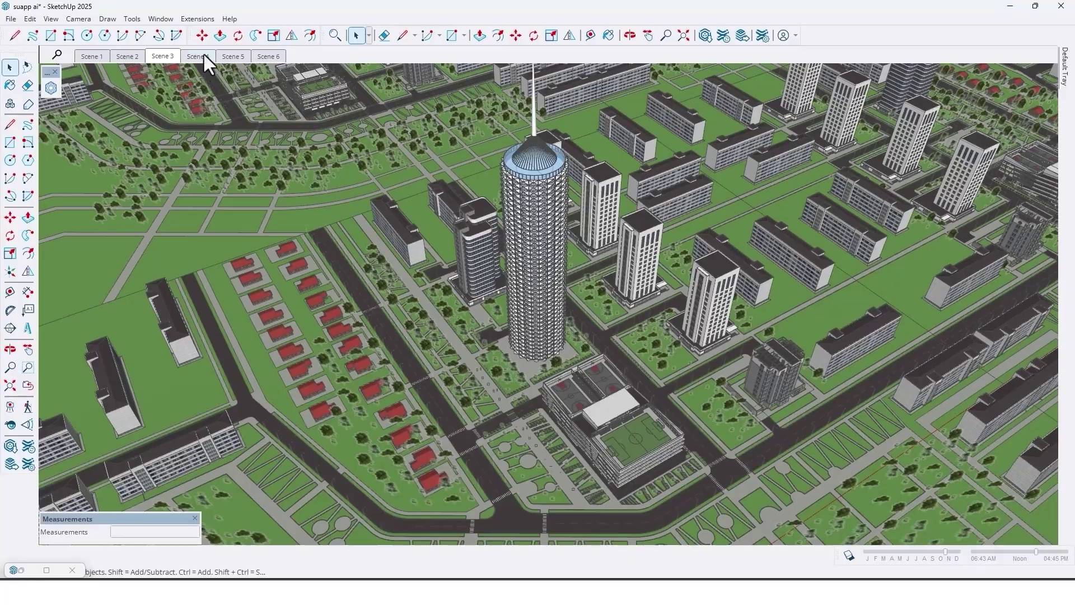
click(204, 55)
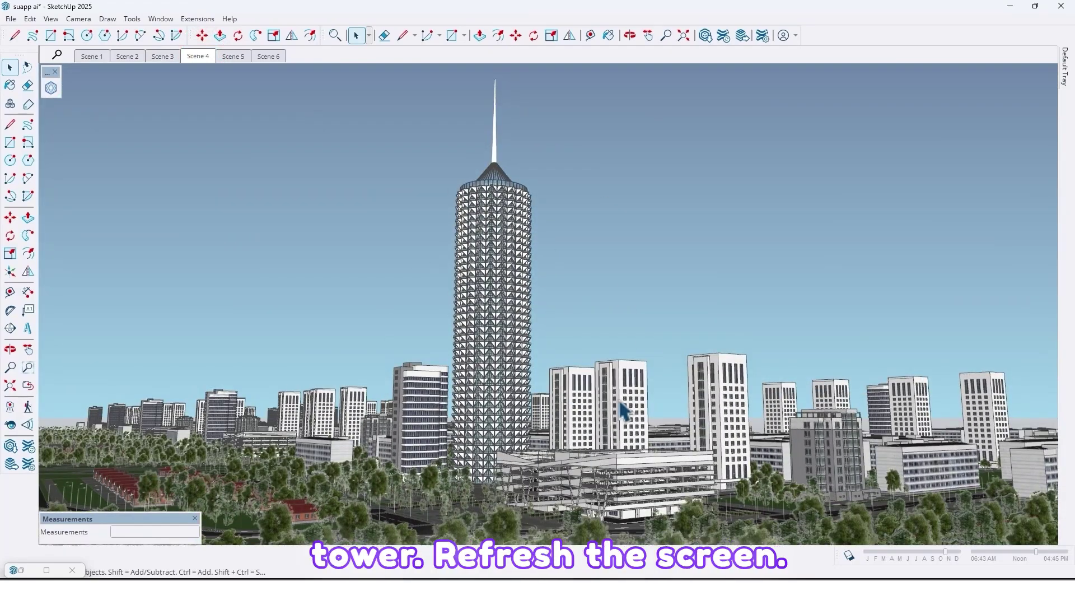
Step: Snapshot Scene 4's street-level tower view in AIR and set creativity weight to 1
click(22, 570)
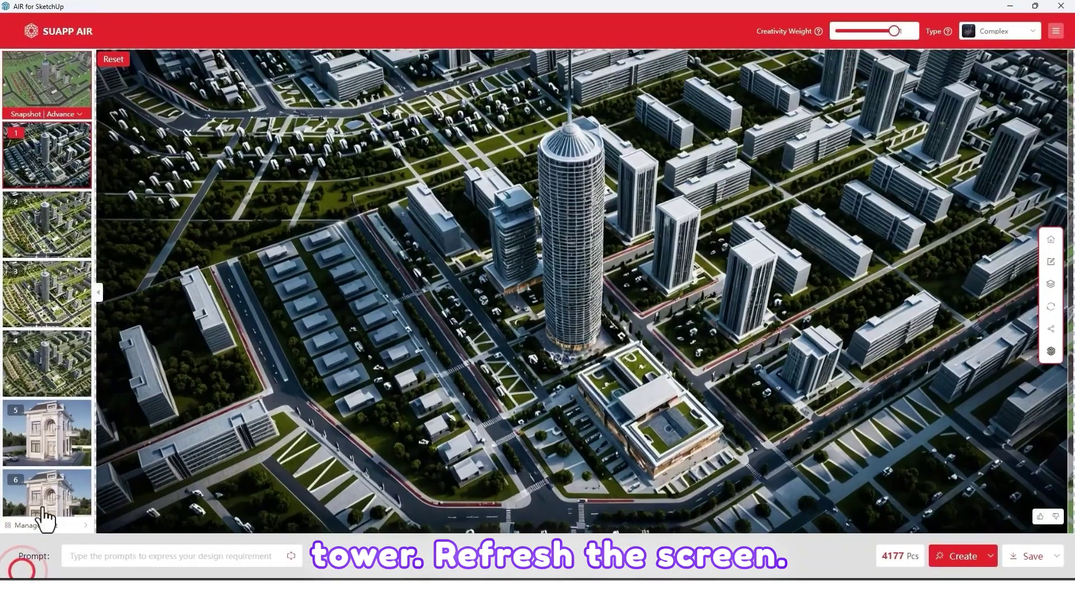
click(51, 85)
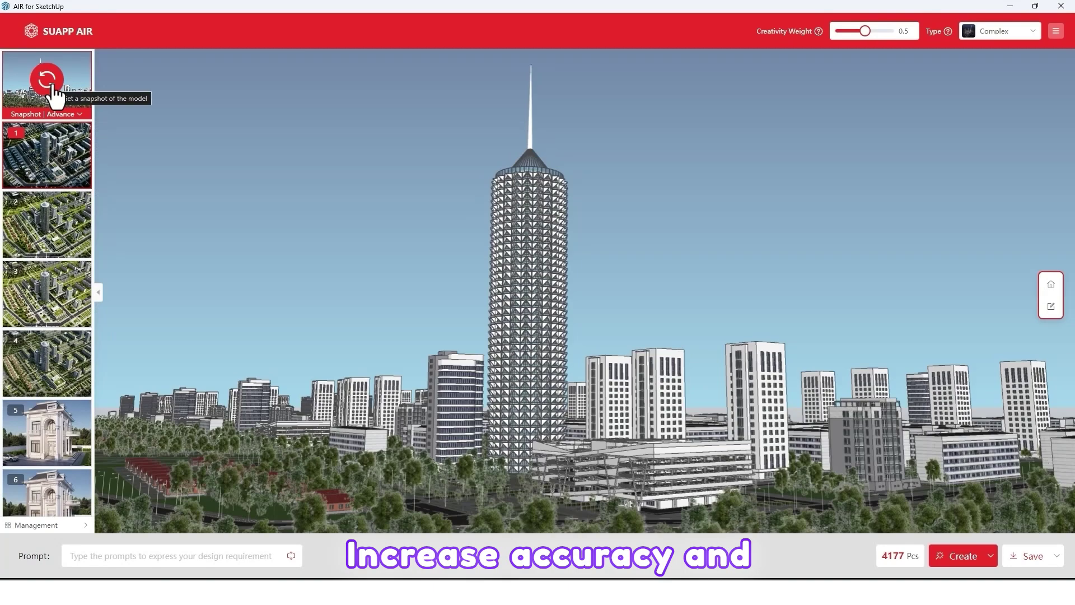
drag(866, 31, 895, 31)
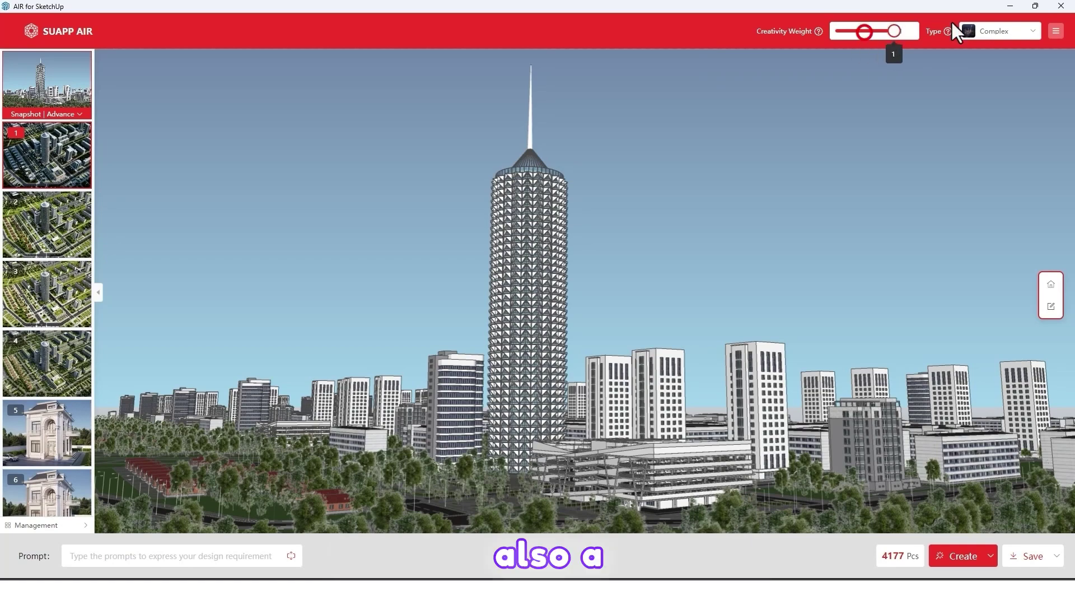
Step: Set the render type to CBD and Keep Material to L
click(1006, 32)
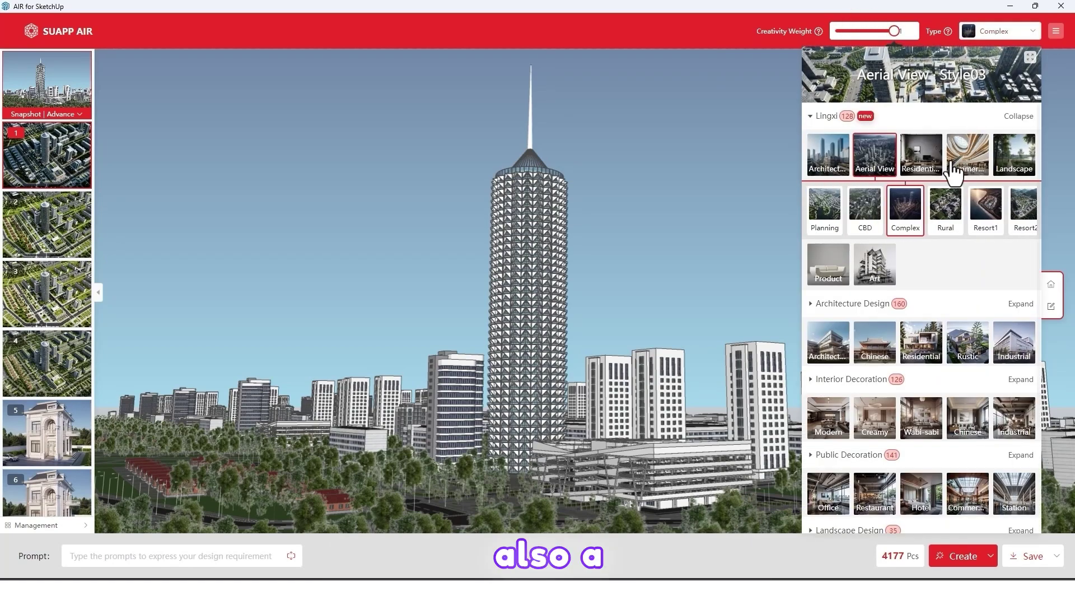
click(870, 222)
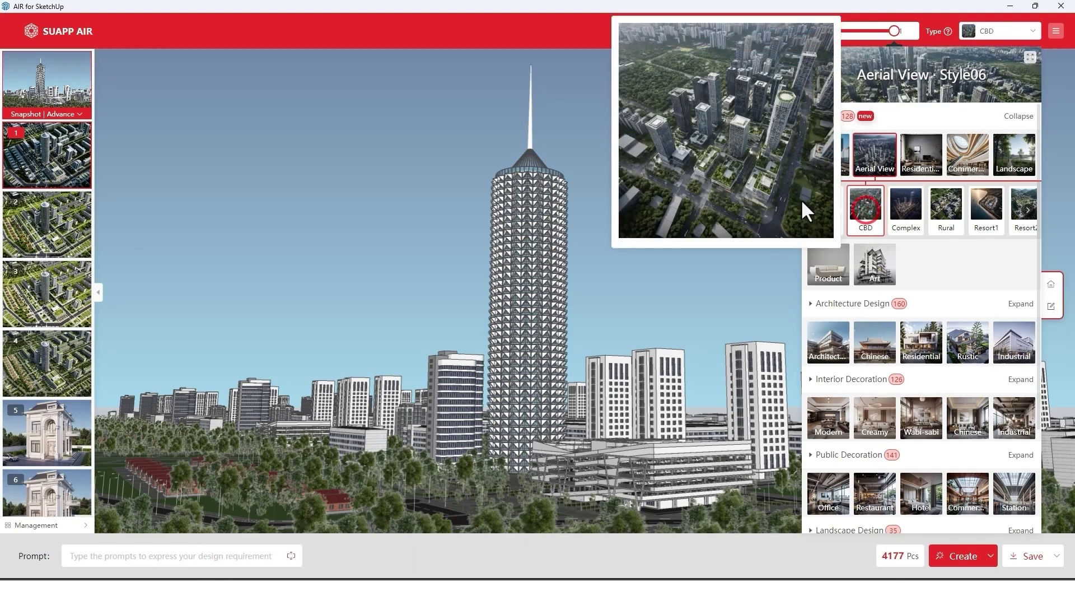
mouse_move(905, 215)
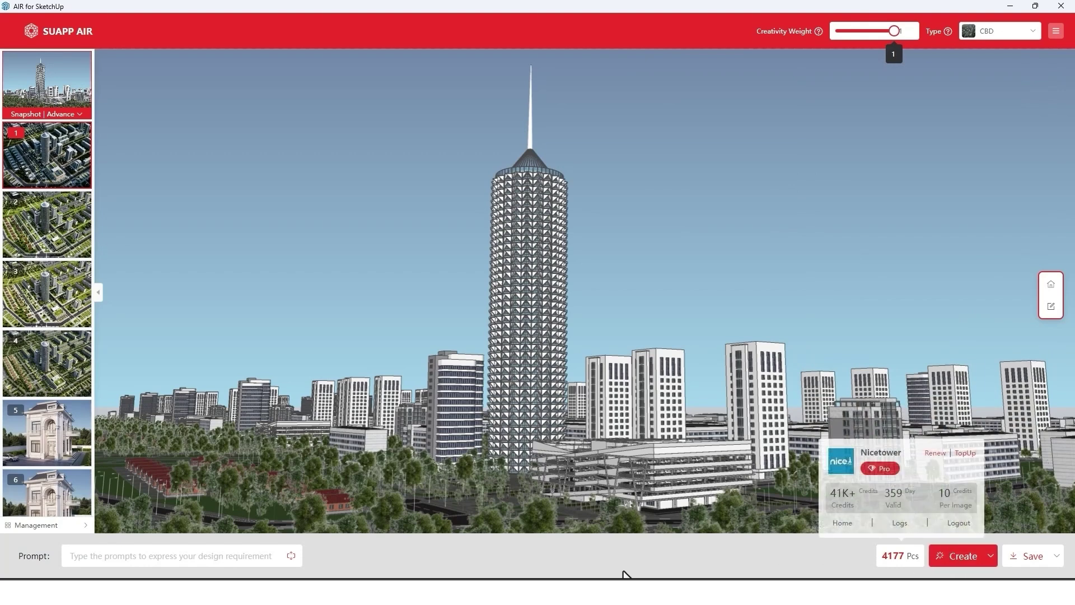
mouse_move(990, 560)
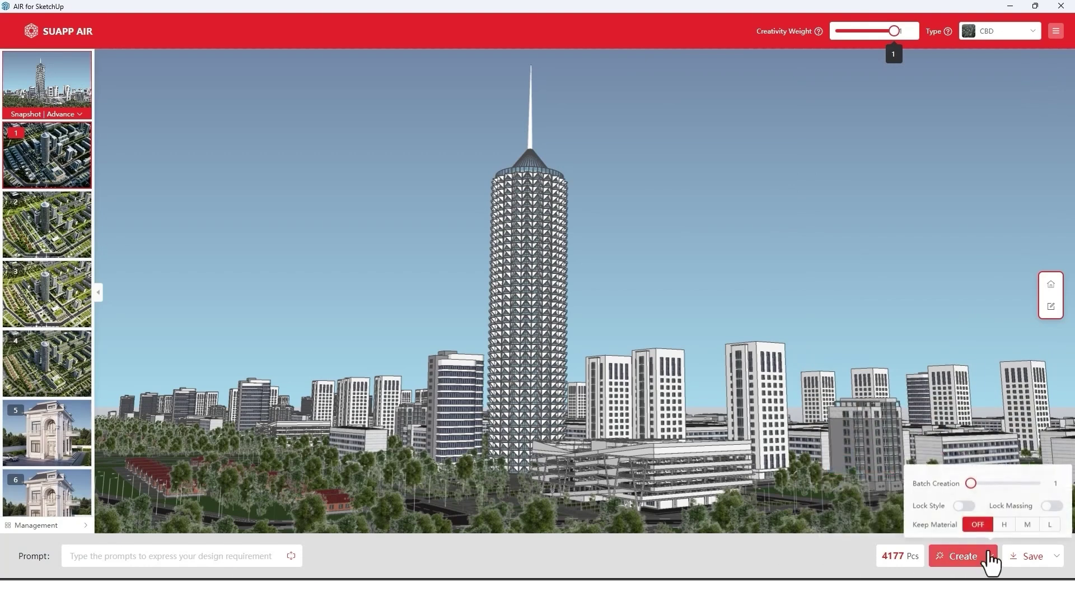
click(1049, 524)
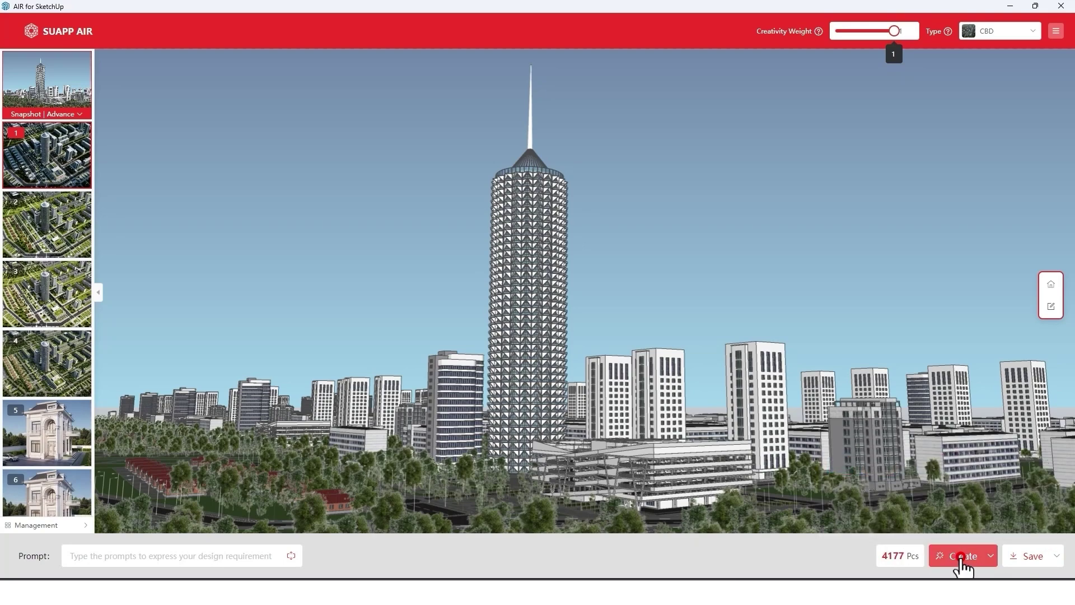
Step: Render the street-level tower in CBD, then re-render in Resort1 night style and compare with the model
click(961, 556)
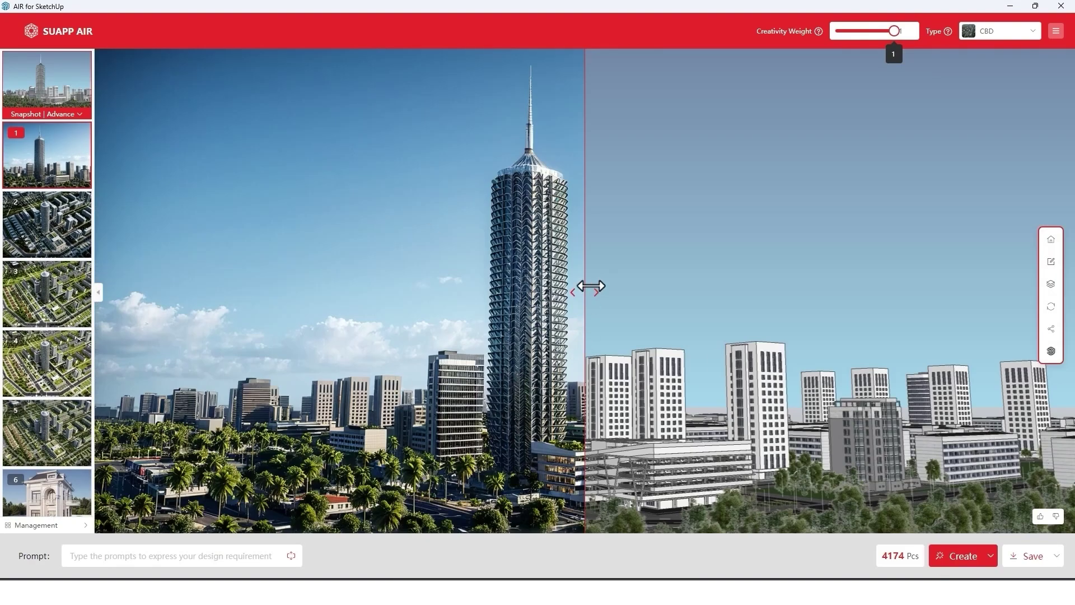
mouse_move(591, 286)
mouse_down()
mouse_move(98, 293)
mouse_move(187, 306)
mouse_move(973, 302)
mouse_move(1067, 312)
mouse_up()
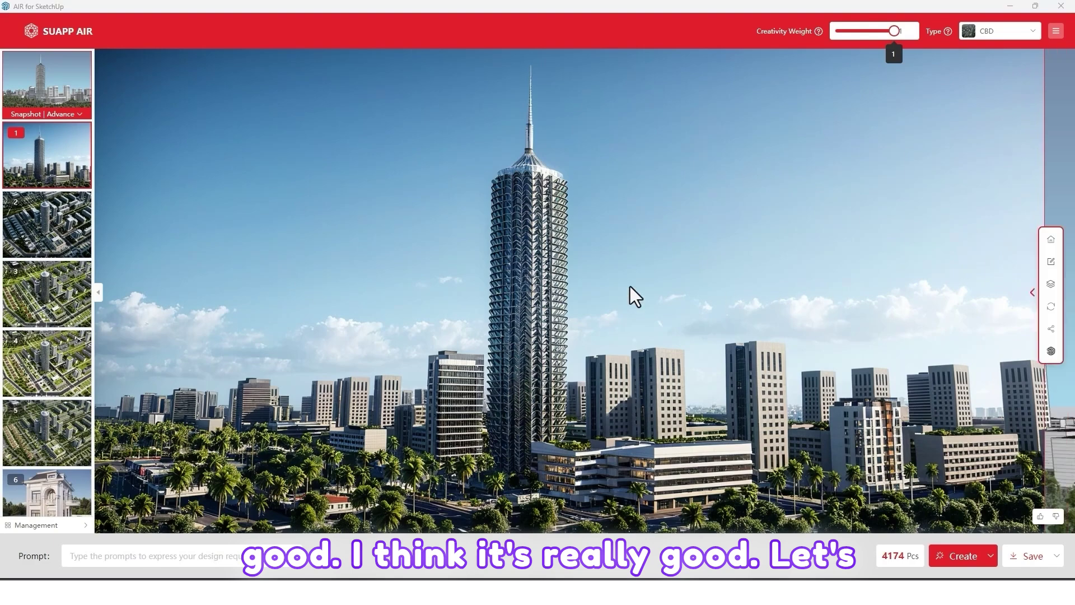
click(1027, 34)
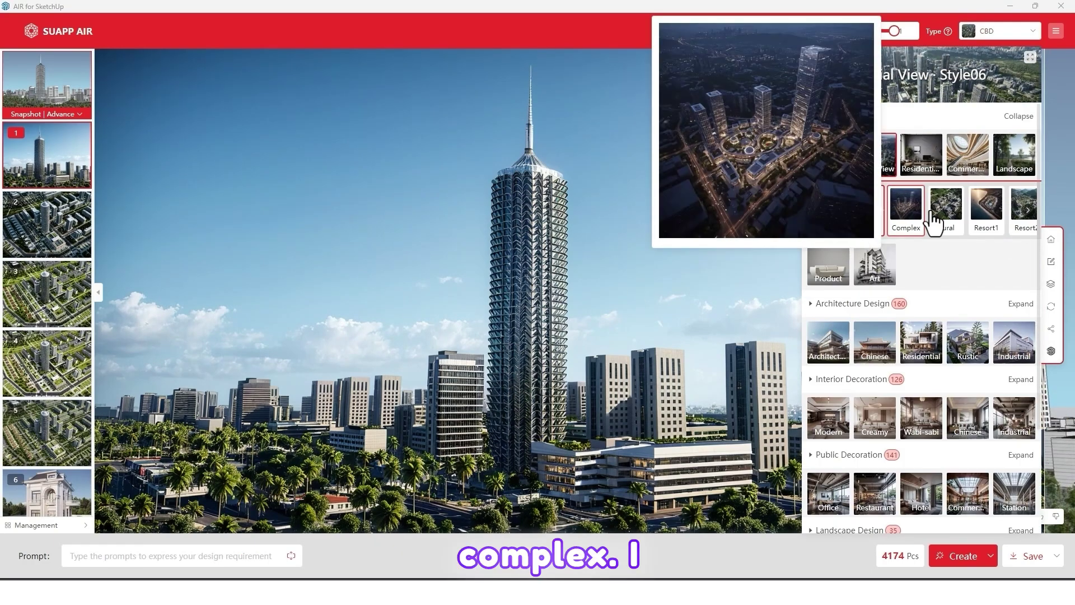
mouse_move(943, 221)
click(988, 219)
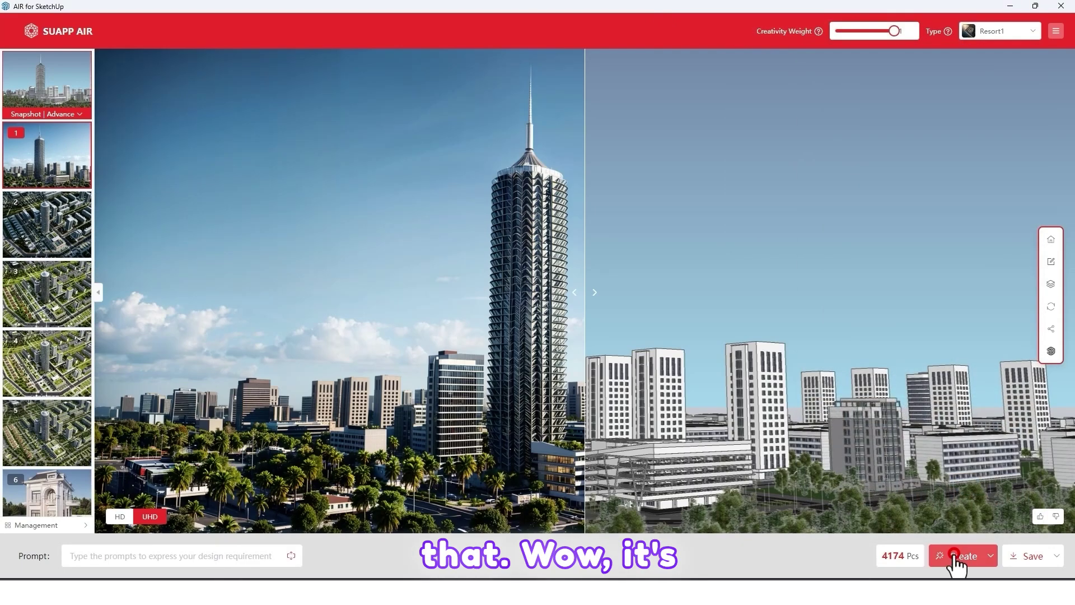
click(955, 560)
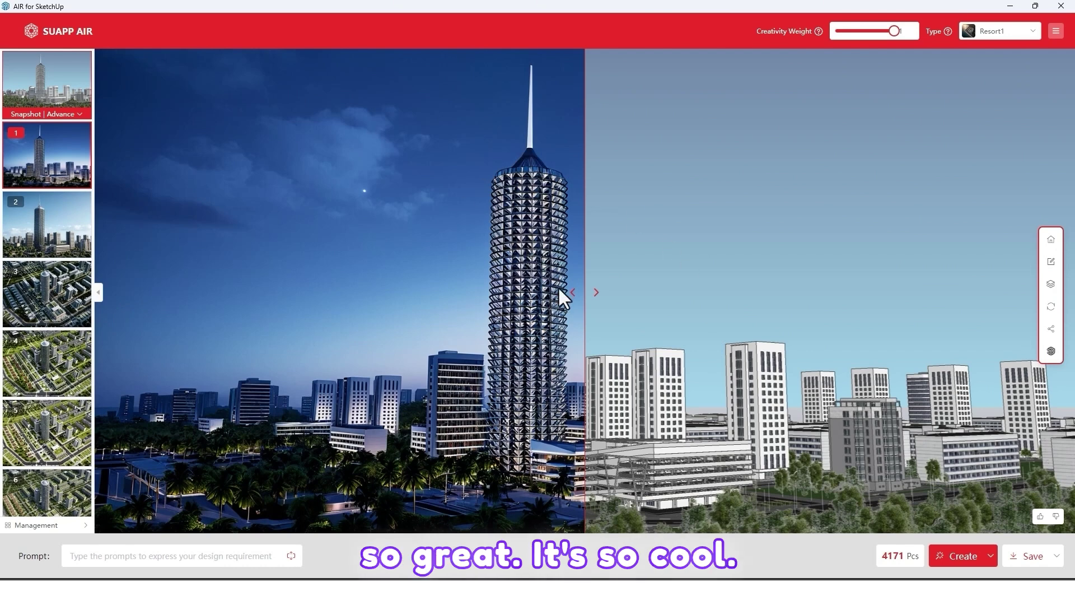
mouse_move(580, 289)
mouse_down()
mouse_move(84, 331)
mouse_move(312, 315)
mouse_move(496, 317)
mouse_move(683, 348)
mouse_move(1060, 292)
mouse_up()
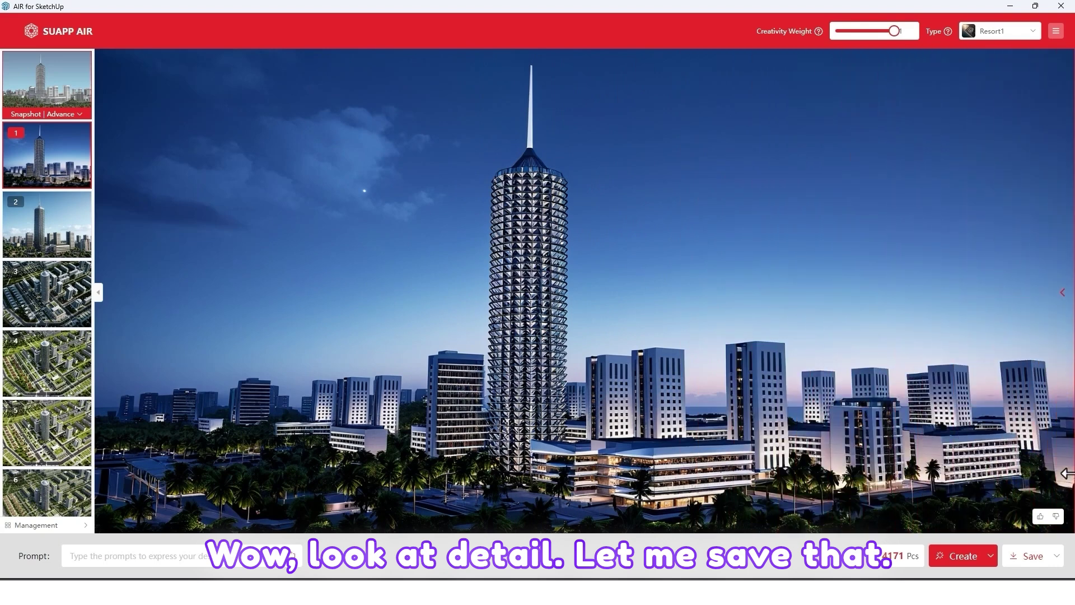